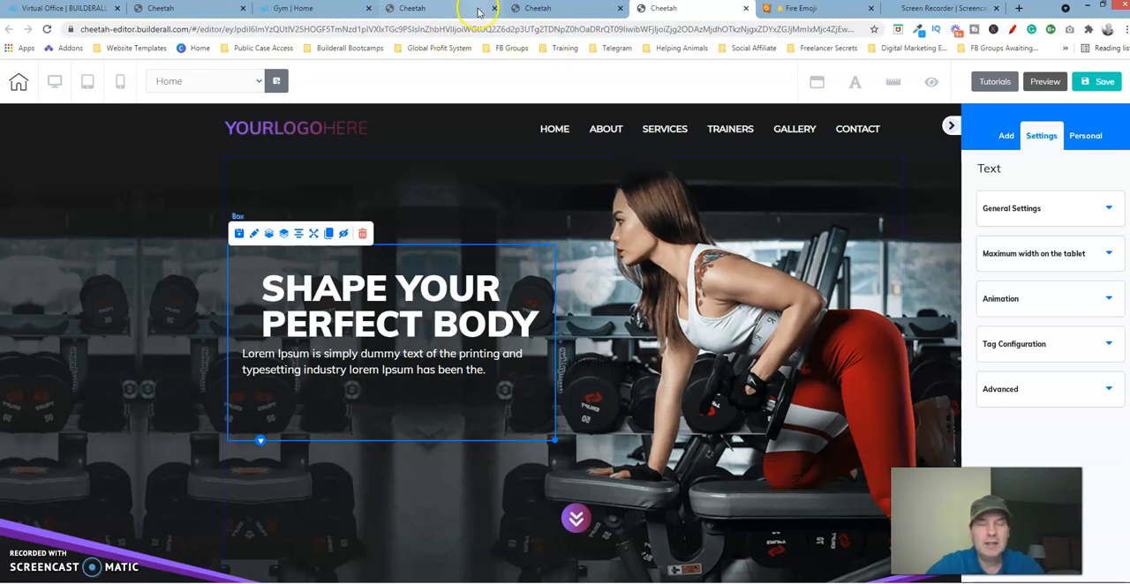
Step: Compare with the published gym page, then add the square-cornered green Register Now button element to the hero section
{"action": "left_click", "coordinate": [318, 11]}
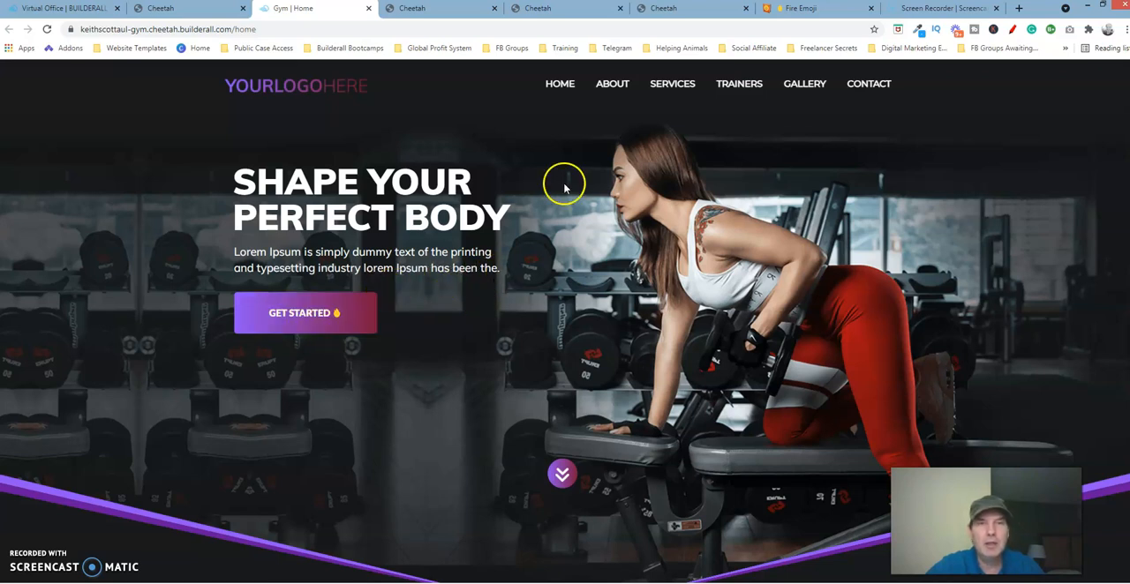
{"action": "left_click", "coordinate": [684, 8]}
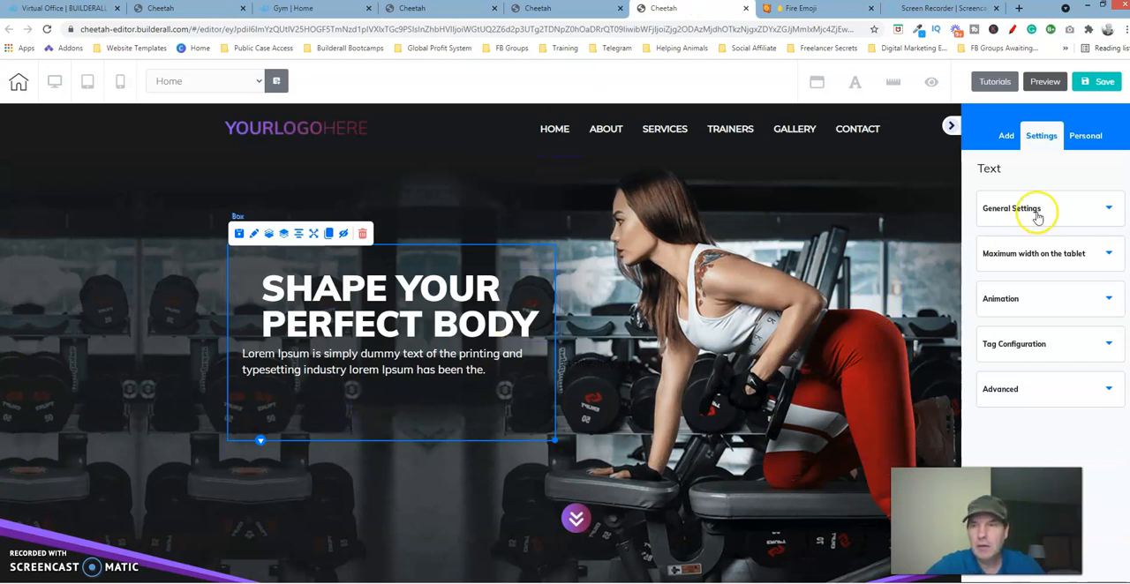
{"action": "left_click", "coordinate": [1004, 137]}
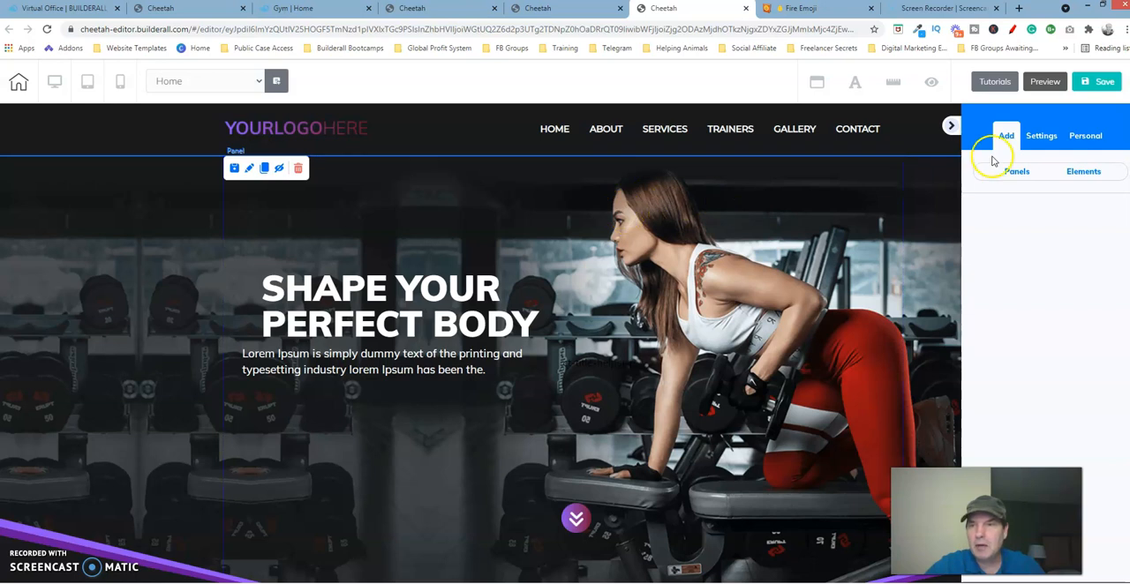
{"action": "left_click", "coordinate": [1091, 173]}
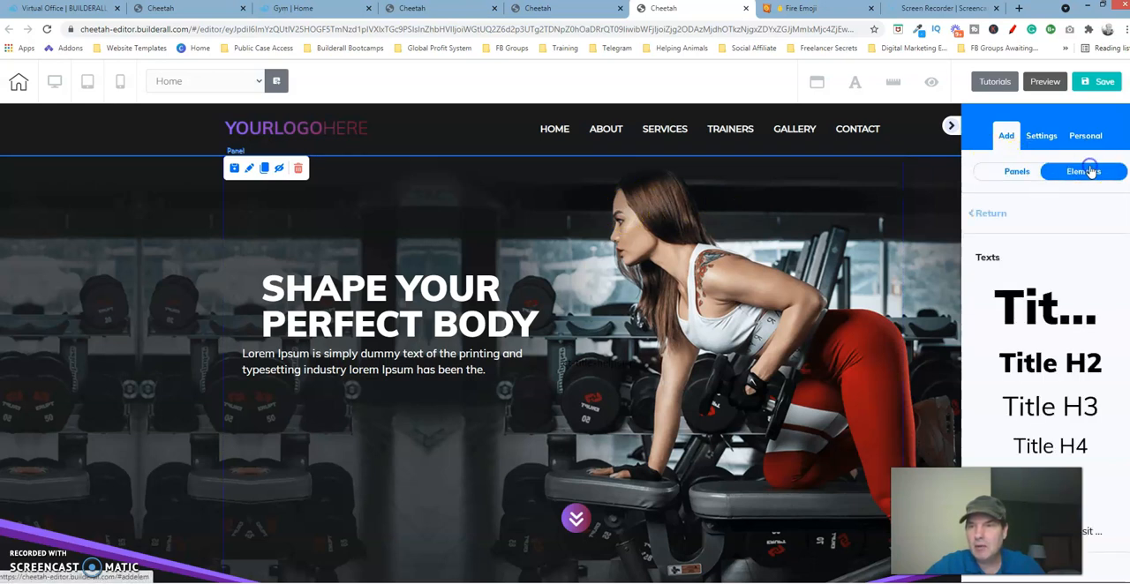
{"action": "left_click", "coordinate": [989, 212]}
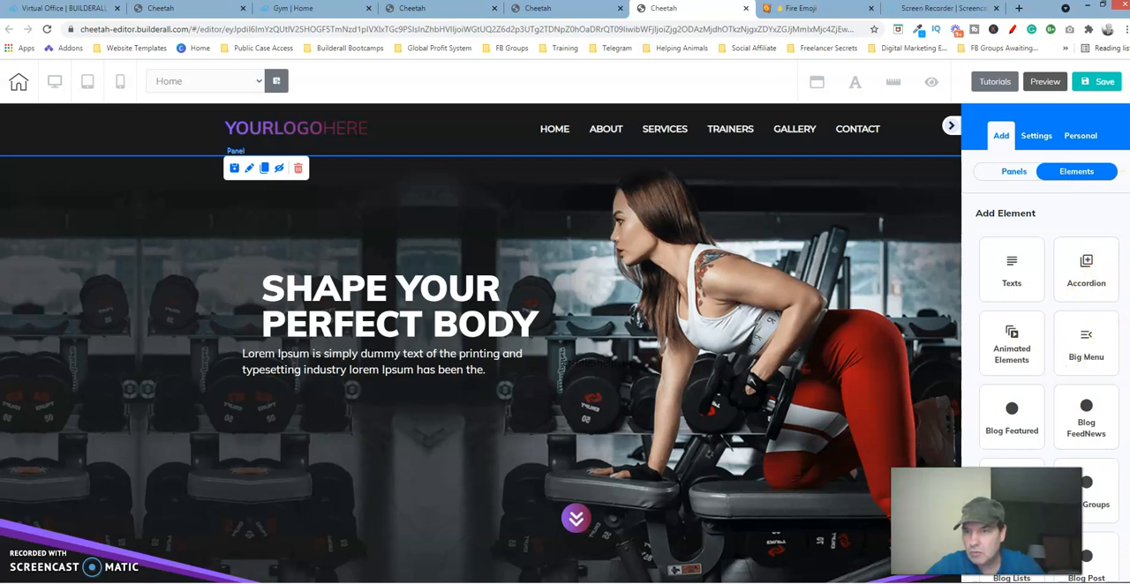
{"action": "scroll", "coordinate": [1049, 354], "scroll_direction": "down", "scroll_amount": 4}
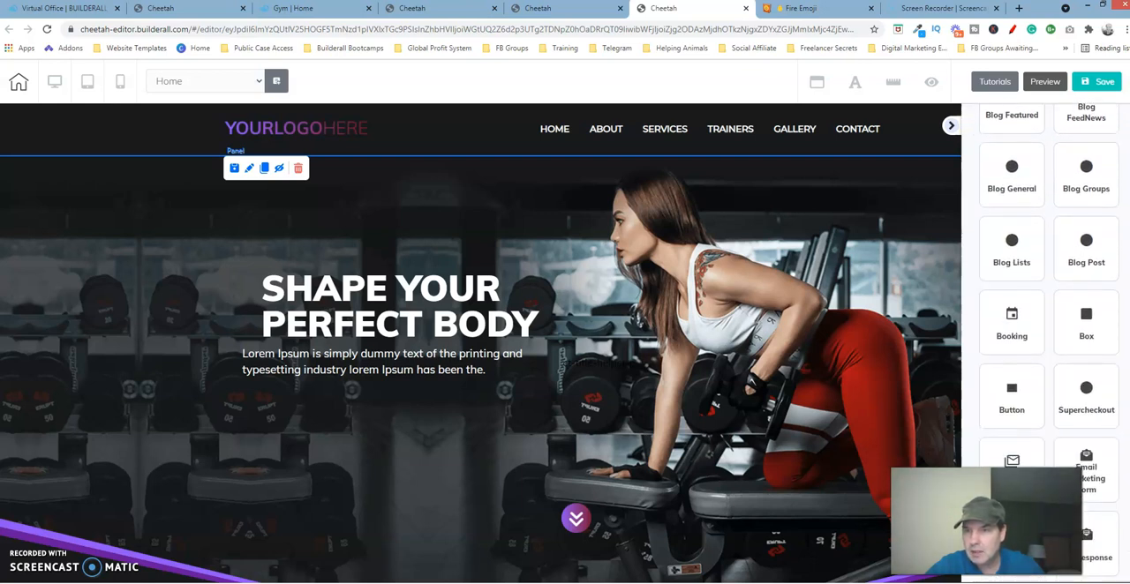
{"action": "scroll", "coordinate": [1049, 353], "scroll_direction": "down", "scroll_amount": 1}
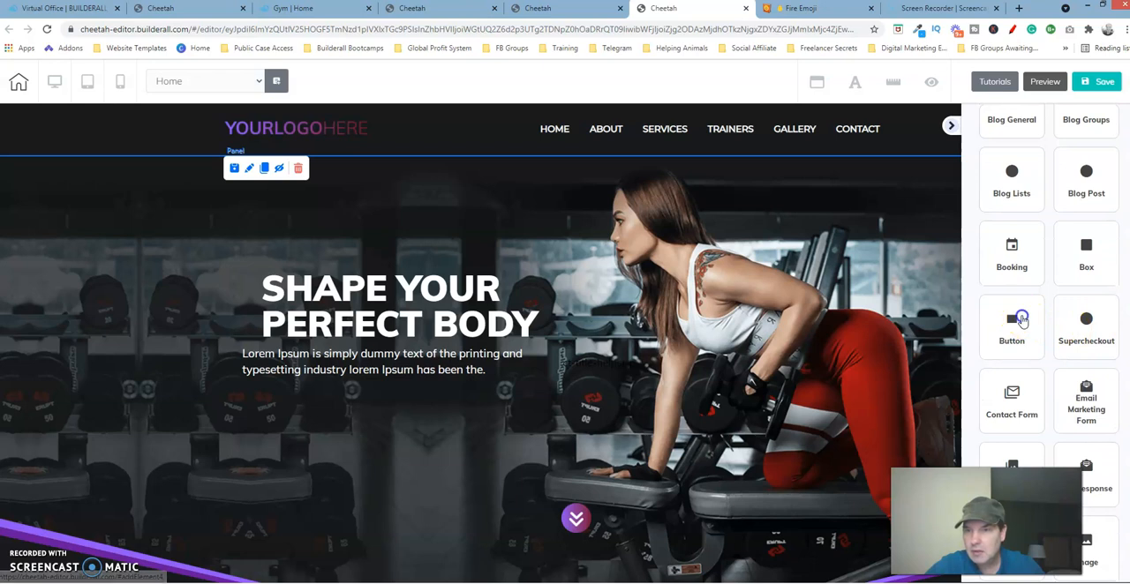
{"action": "left_click", "coordinate": [1015, 325]}
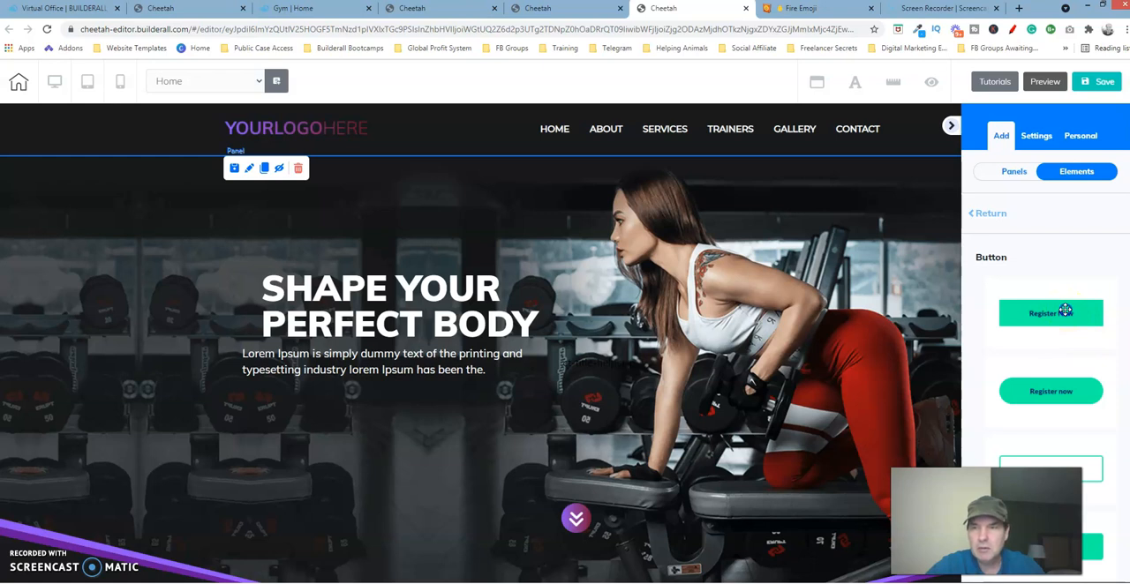
{"action": "left_click", "coordinate": [1065, 311]}
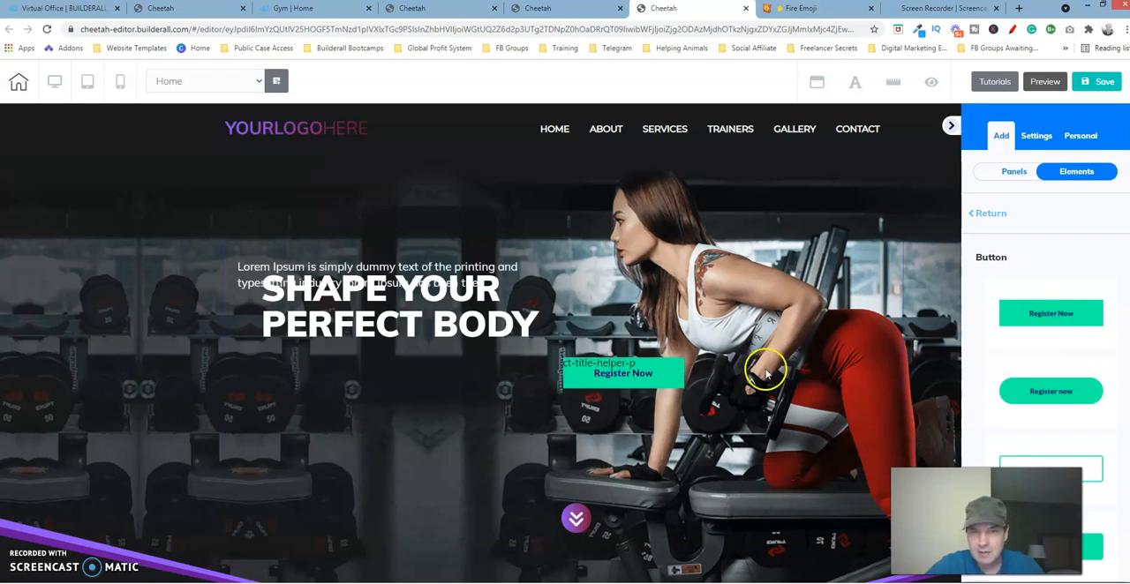
Step: Delete the stray "ct-title-helper-p" text element overlapping the Register Now button
{"action": "left_click", "coordinate": [680, 367]}
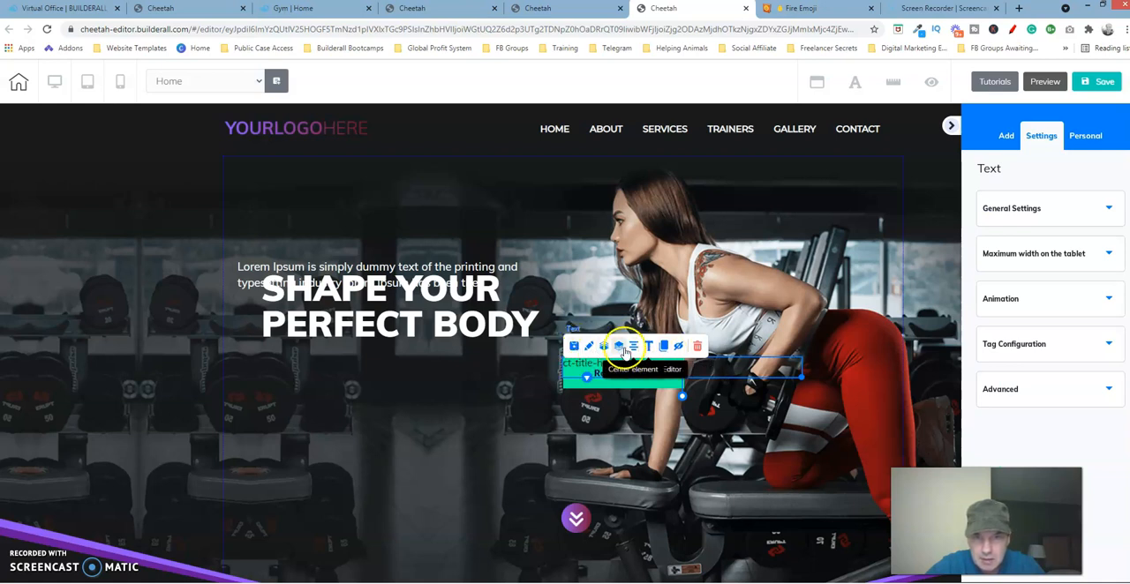
{"action": "left_click", "coordinate": [697, 346]}
{"action": "left_click", "coordinate": [672, 358]}
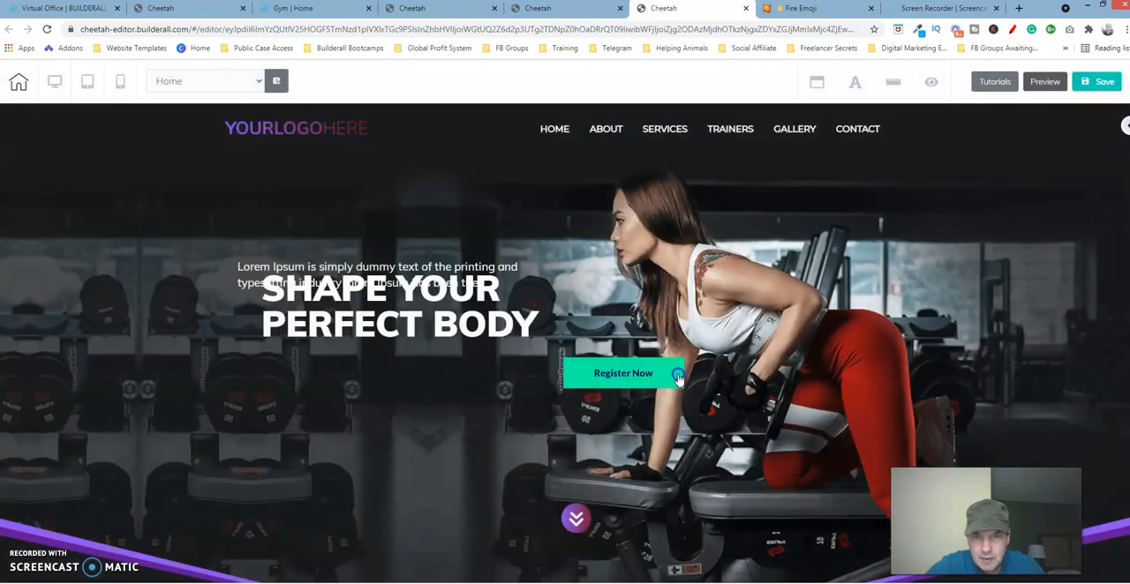
Step: Move the Register Now button beneath the hero heading and place the Lorem Ipsum paragraph between the heading and the button
{"action": "left_click_drag", "start_coordinate": [630, 371], "coordinate": [507, 372]}
{"action": "left_click", "coordinate": [424, 378]}
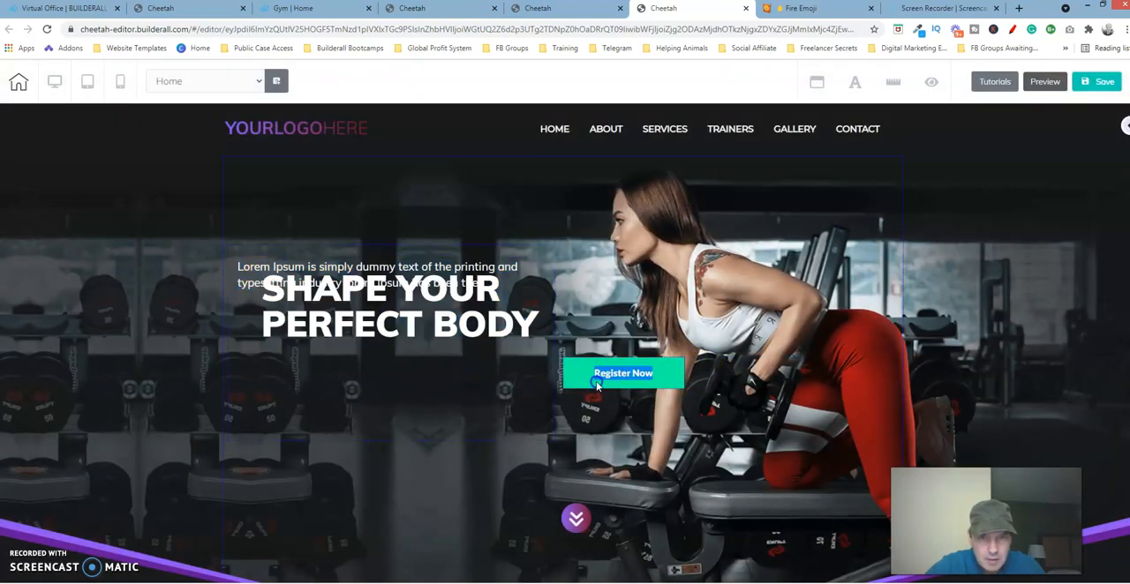
{"action": "left_click", "coordinate": [653, 385]}
{"action": "left_click_drag", "start_coordinate": [669, 377], "coordinate": [361, 398]}
{"action": "left_click_drag", "start_coordinate": [448, 259], "coordinate": [465, 352]}
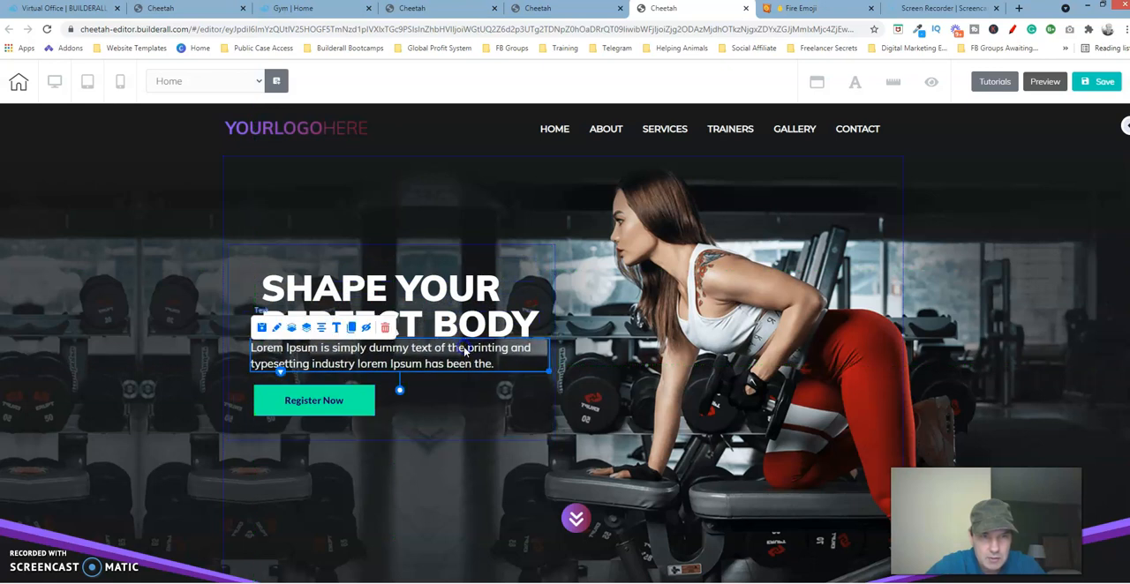
Step: Check the GET STARTED button on the published gym page and examine its Size settings in the reference page's editor
{"action": "left_click", "coordinate": [360, 402]}
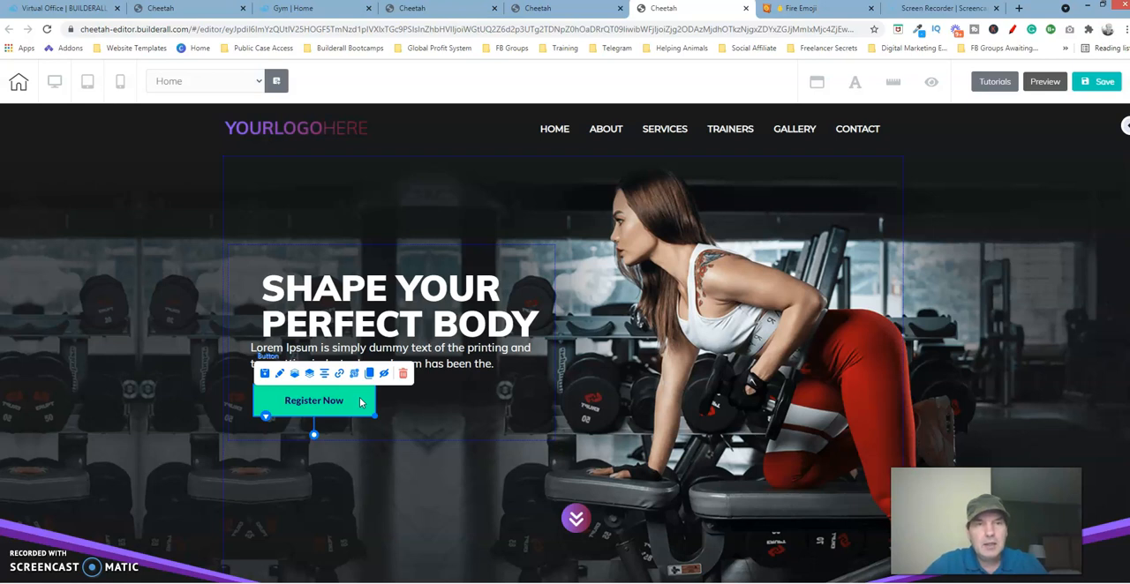
{"action": "left_click", "coordinate": [335, 17]}
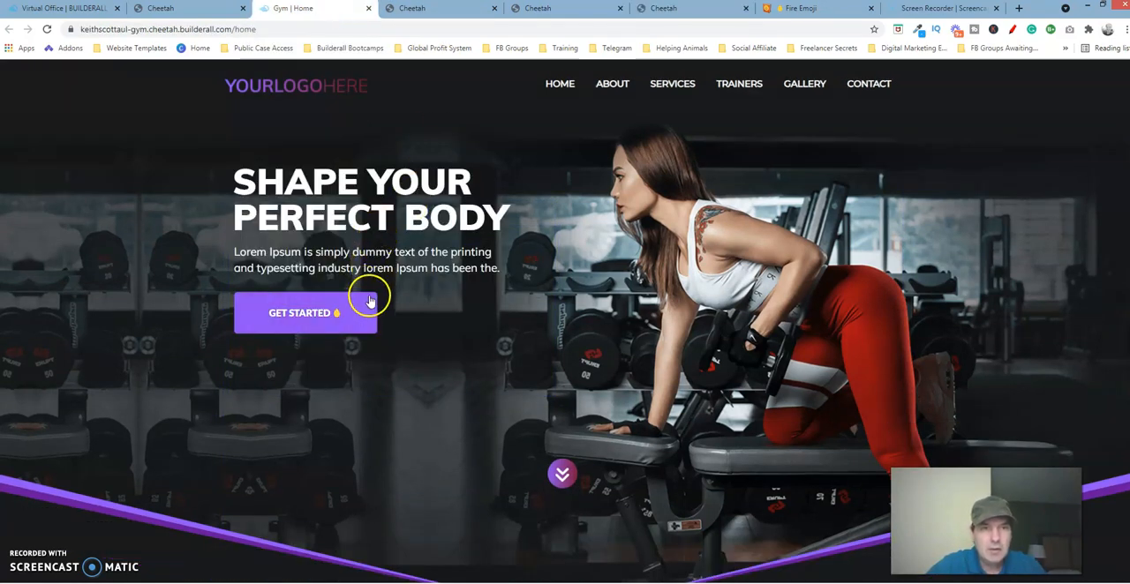
{"action": "left_click", "coordinate": [442, 9]}
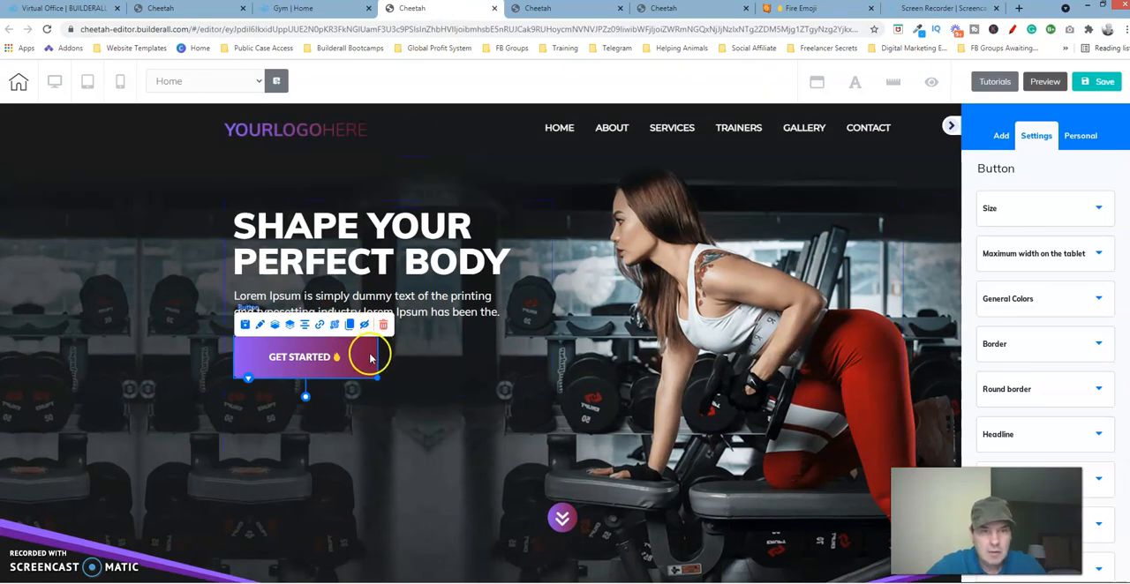
{"action": "left_click", "coordinate": [259, 328]}
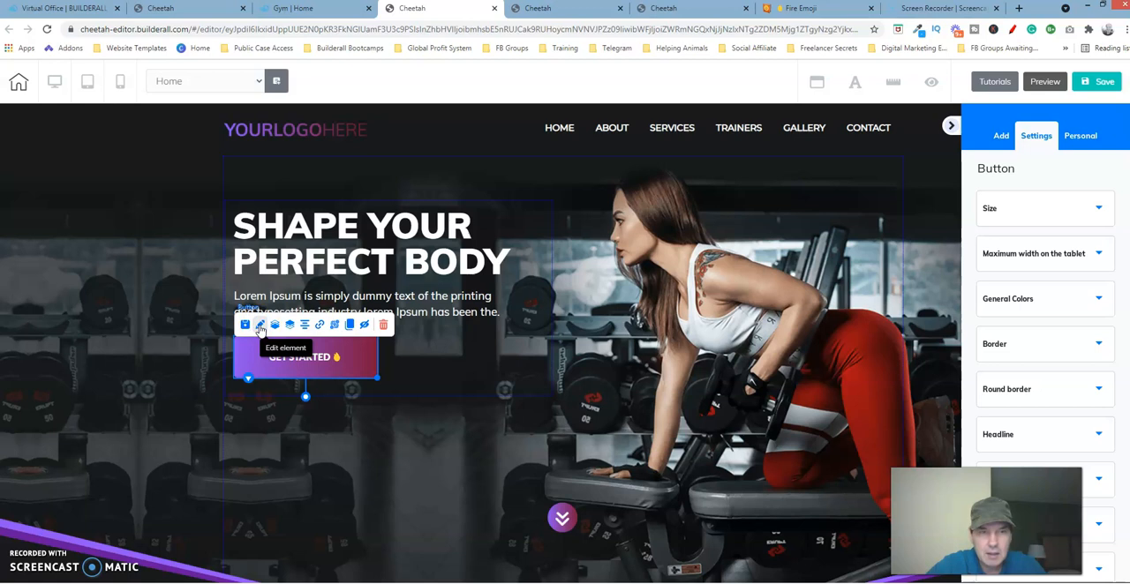
{"action": "left_click", "coordinate": [1069, 212]}
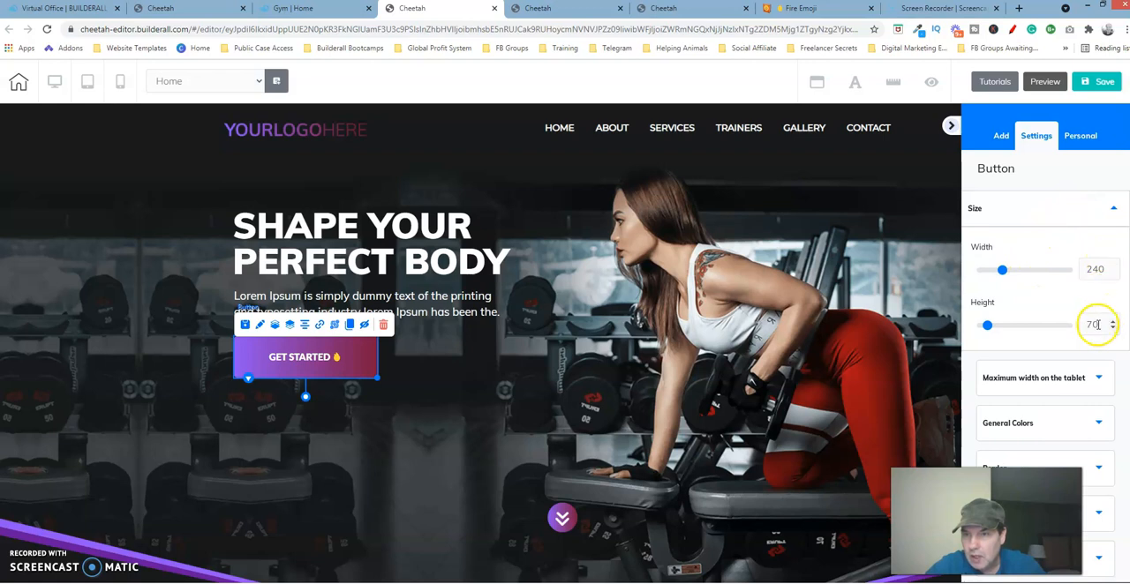
Step: Return to the page being built and set the Register Now button's width to 240
{"action": "left_click", "coordinate": [696, 10]}
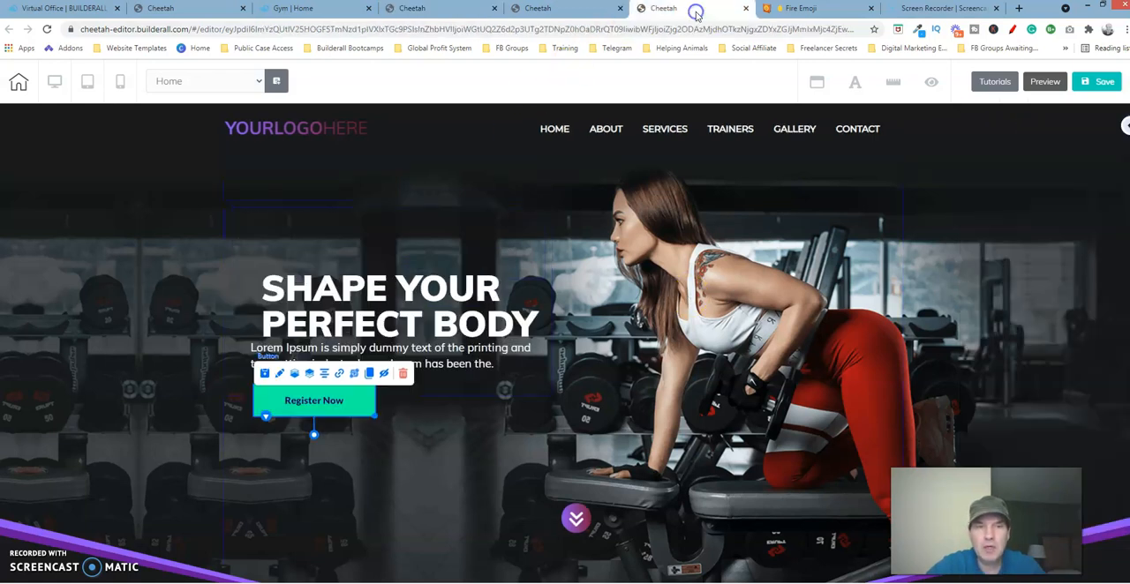
{"action": "left_click", "coordinate": [281, 375]}
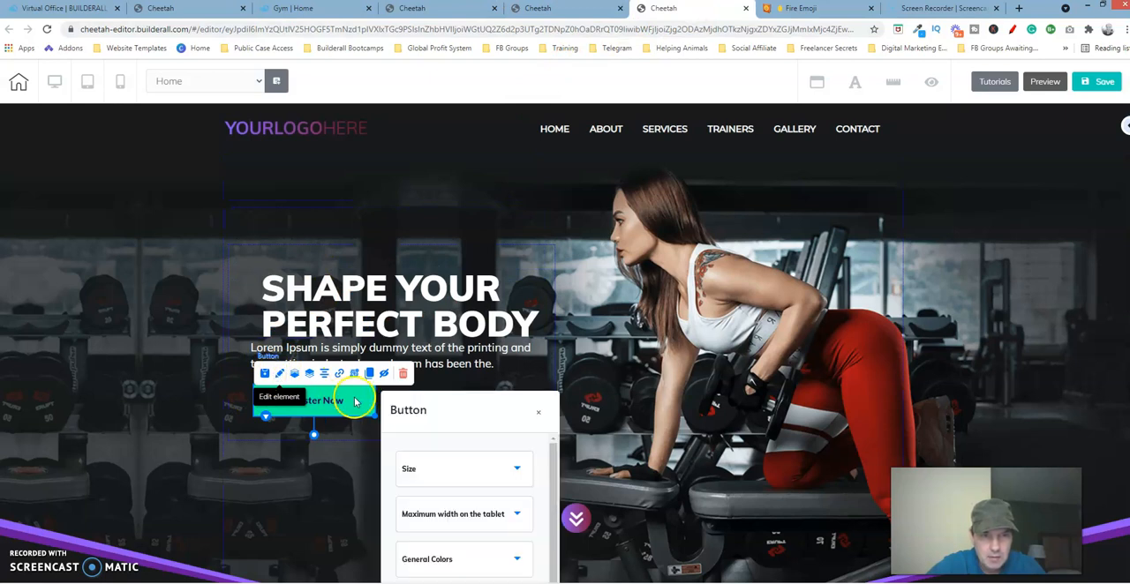
{"action": "left_click_drag", "start_coordinate": [446, 412], "coordinate": [788, 189]}
{"action": "left_click", "coordinate": [855, 257]}
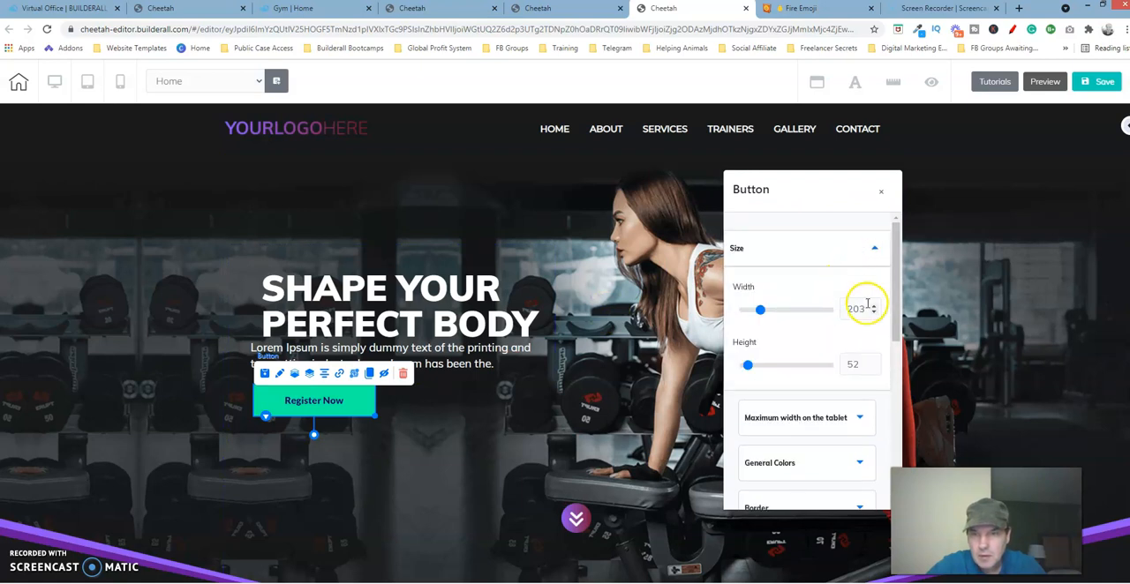
{"action": "left_click", "coordinate": [873, 306]}
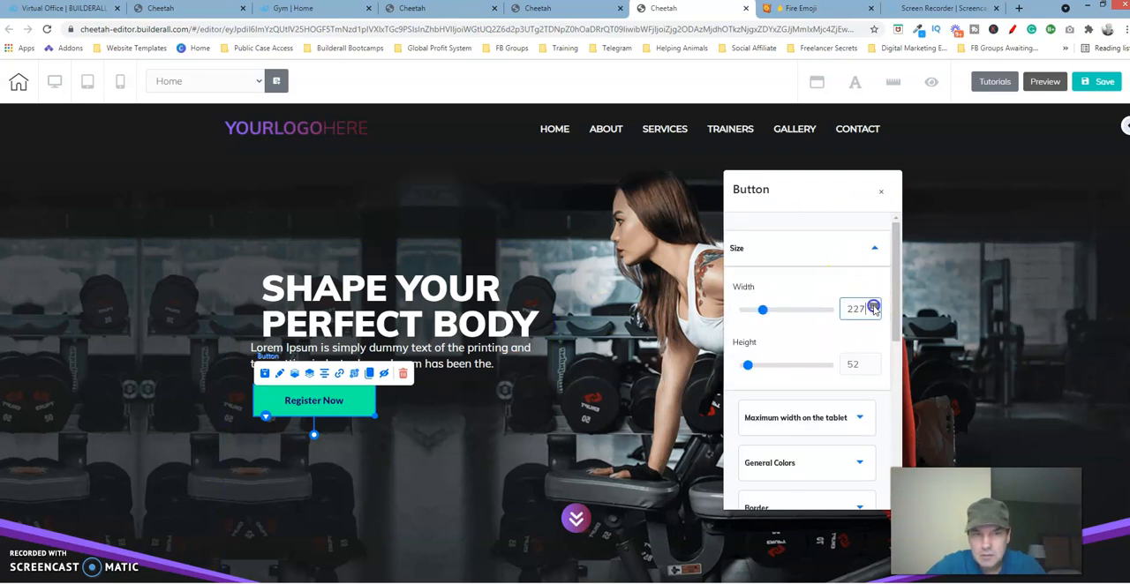
{"action": "left_click", "coordinate": [874, 306]}
{"action": "left_click", "coordinate": [873, 305]}
{"action": "left_click", "coordinate": [873, 305]}
{"action": "left_click", "coordinate": [874, 306]}
{"action": "left_click", "coordinate": [873, 313]}
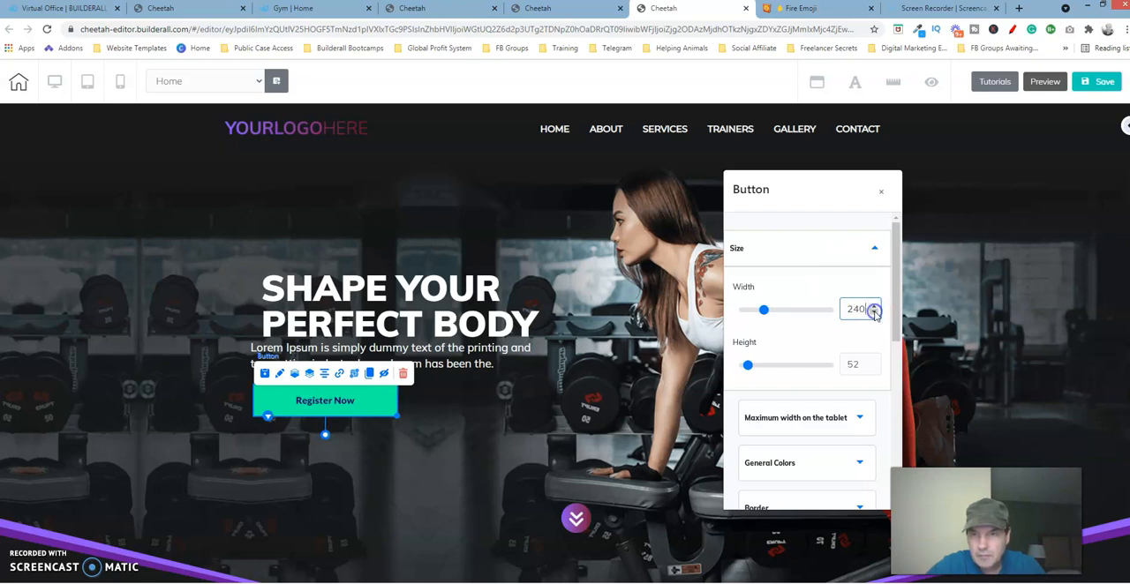
Step: Set the Register Now button's height to 70 and close its settings
{"action": "left_click", "coordinate": [873, 361]}
{"action": "left_click", "coordinate": [873, 361]}
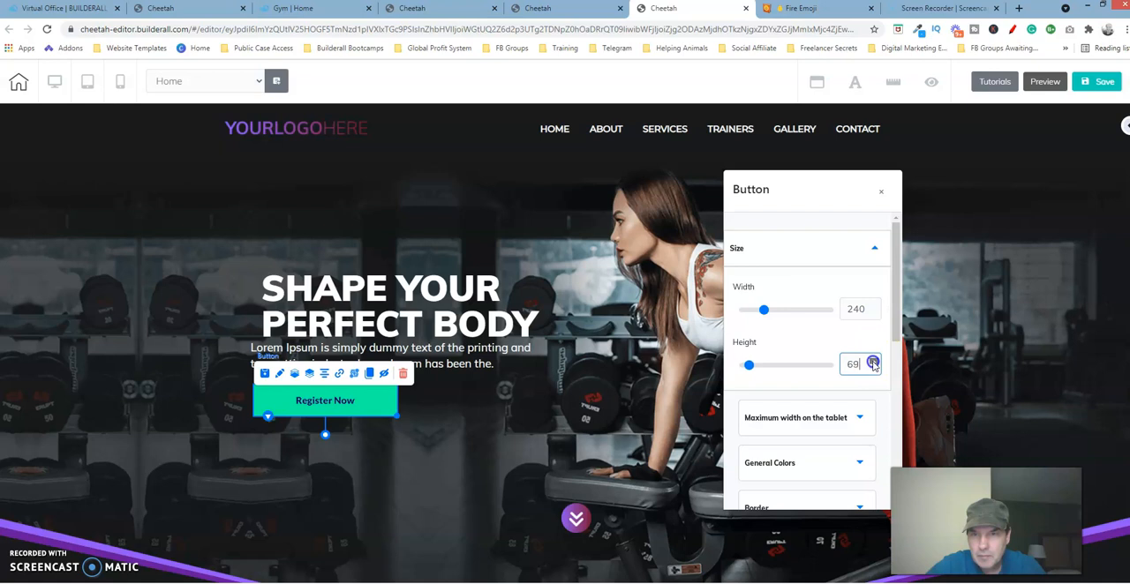
{"action": "left_click", "coordinate": [873, 362]}
{"action": "left_click", "coordinate": [873, 362]}
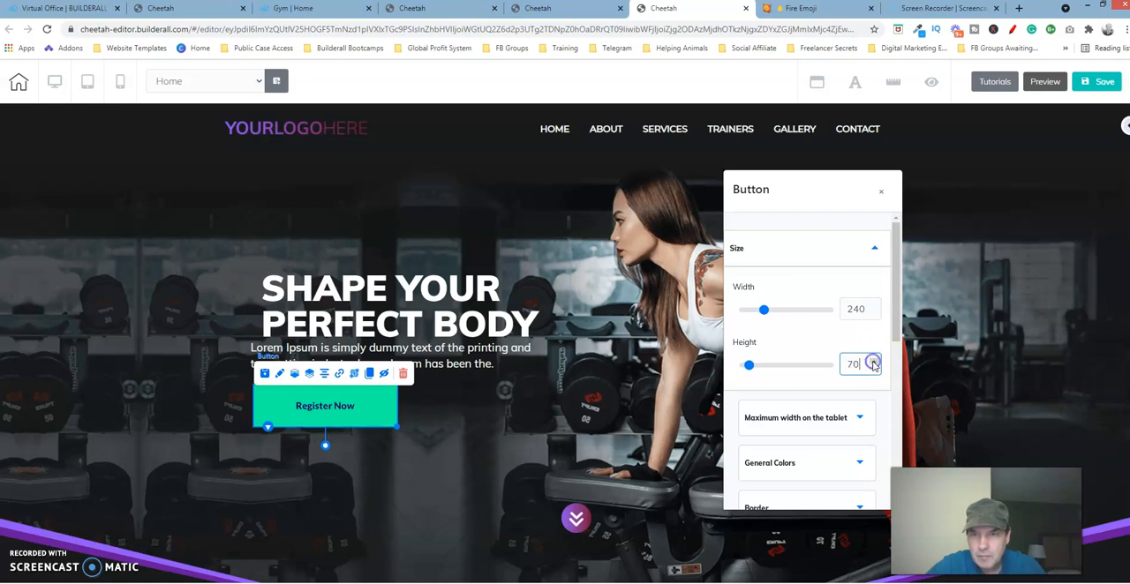
{"action": "left_click", "coordinate": [880, 193]}
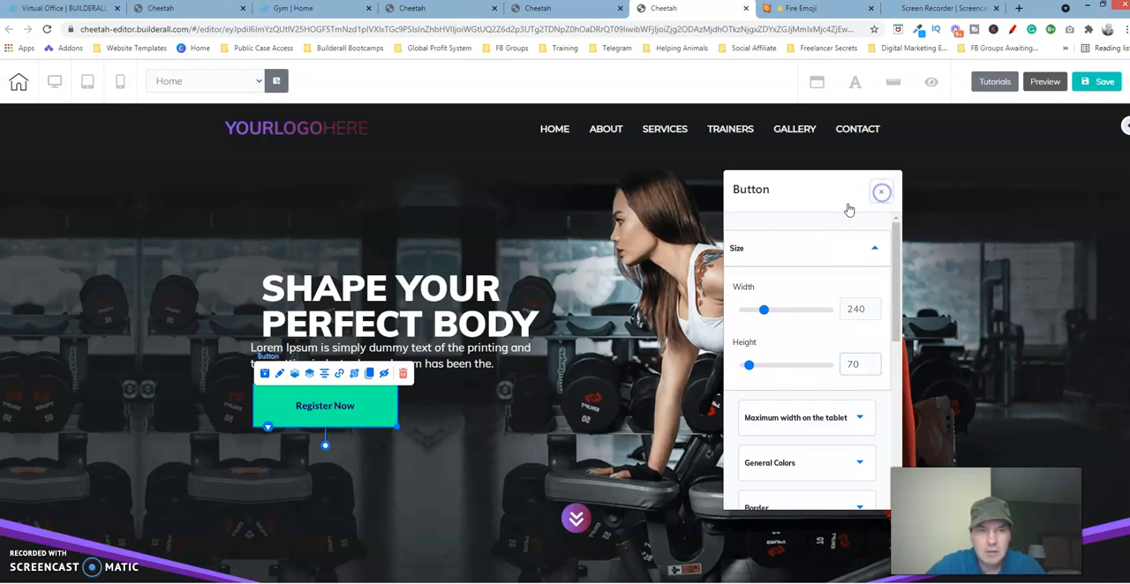
{"action": "left_click", "coordinate": [562, 353]}
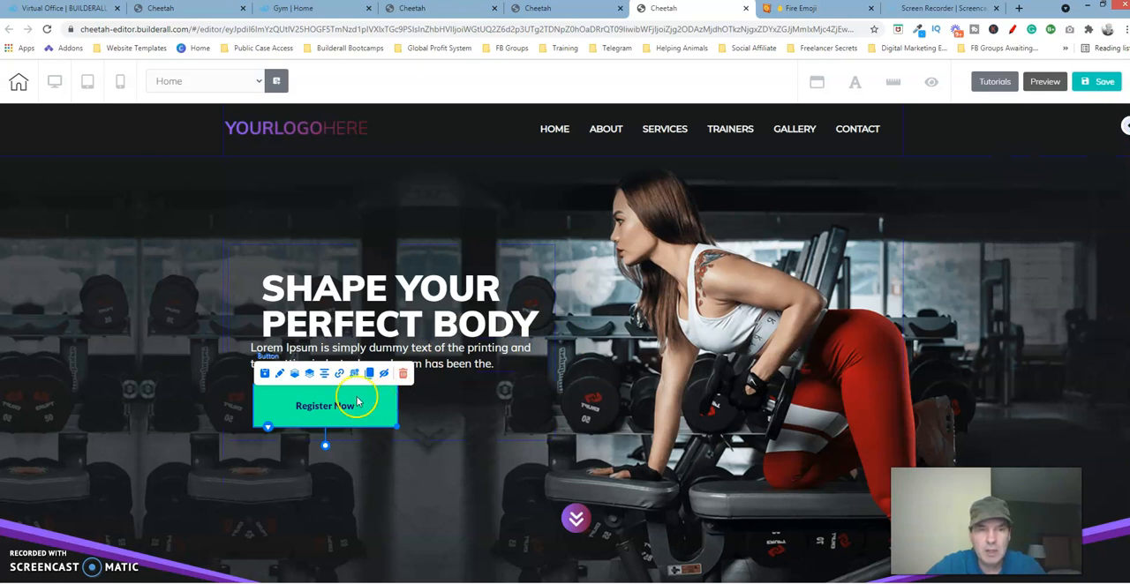
{"action": "left_click", "coordinate": [279, 375]}
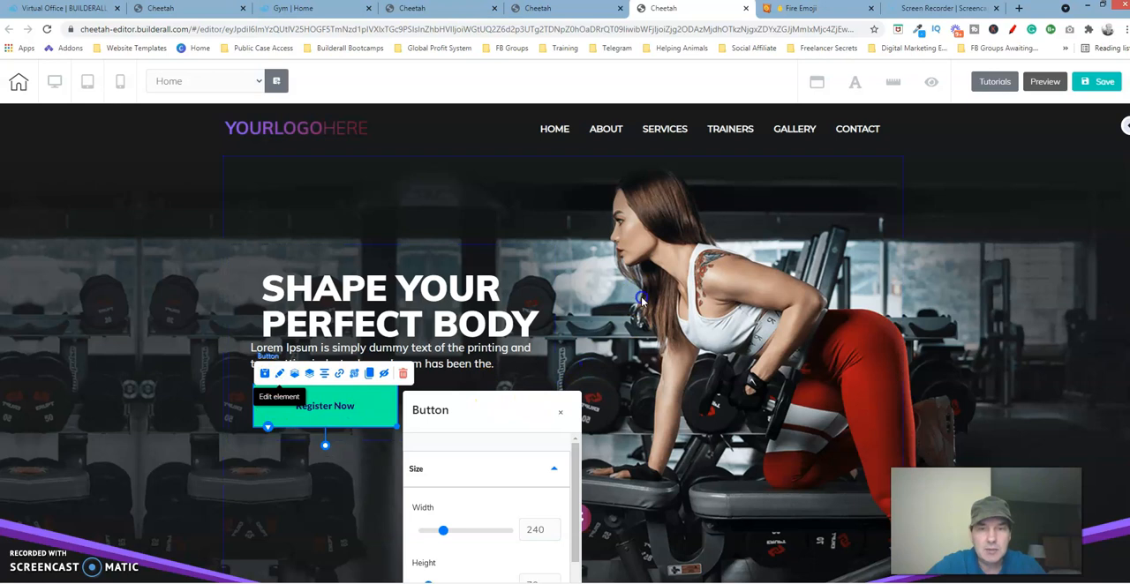
{"action": "left_click_drag", "start_coordinate": [642, 301], "coordinate": [782, 167]}
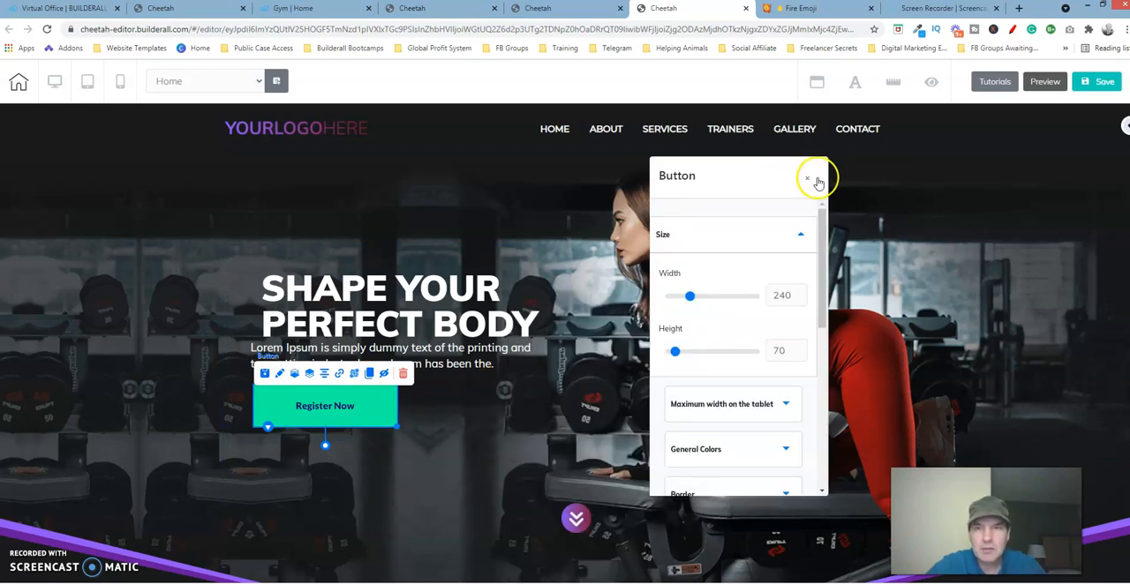
{"action": "left_click", "coordinate": [806, 178]}
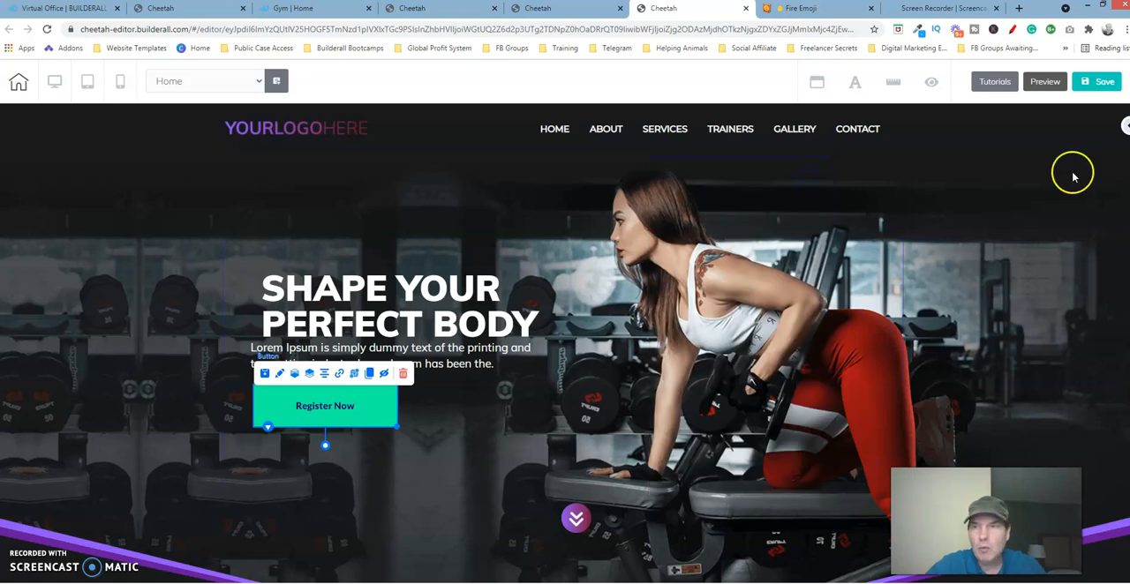
Step: Expand the editor's collapsed side panel so the element options are shown beside the page
{"action": "left_click", "coordinate": [1125, 126]}
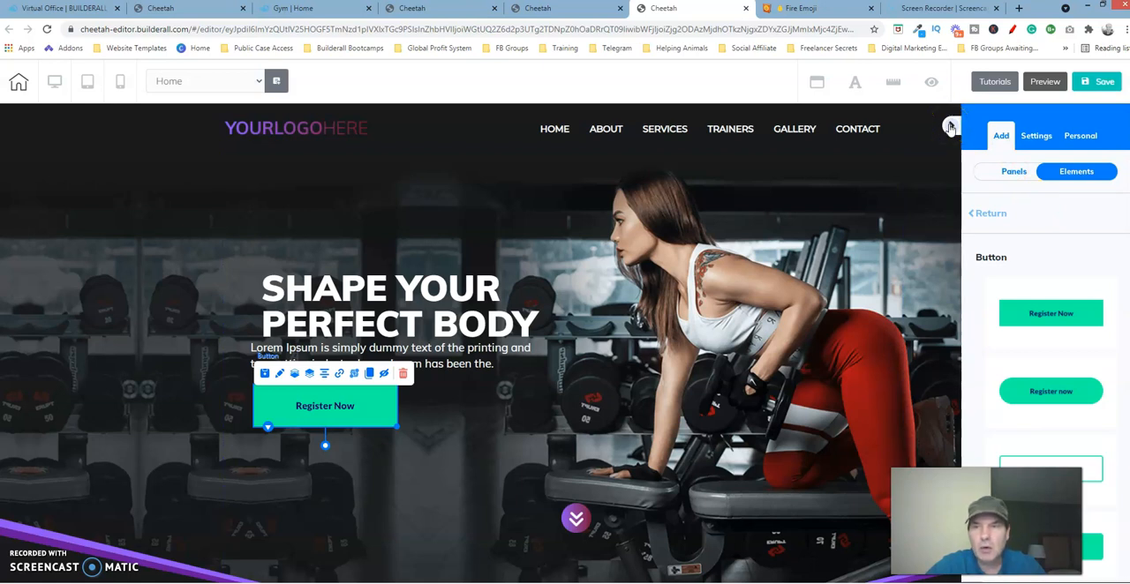
{"action": "left_click", "coordinate": [950, 126]}
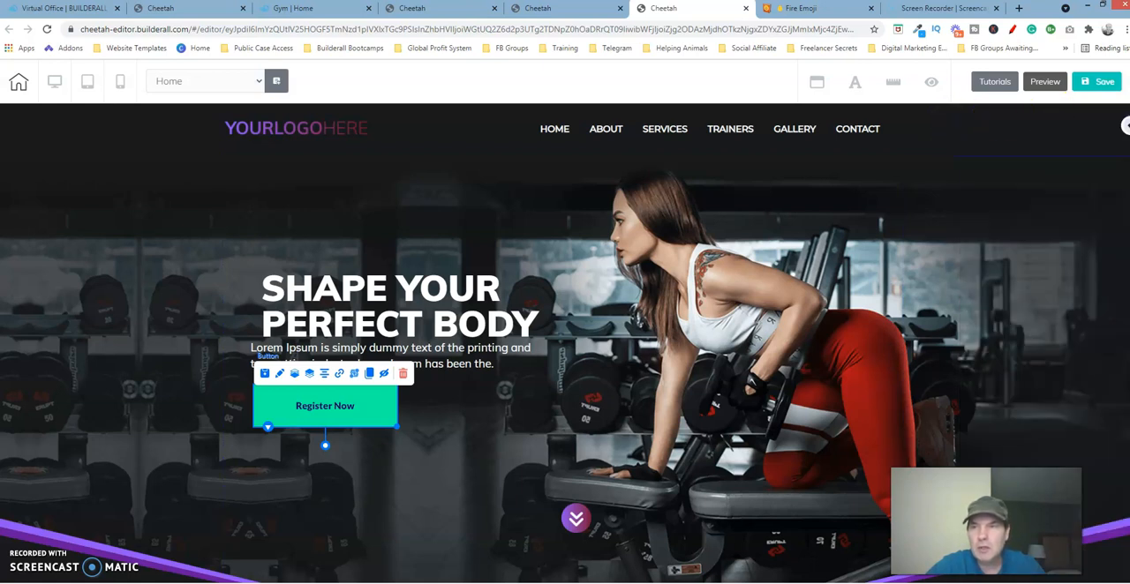
{"action": "left_click", "coordinate": [1126, 127]}
{"action": "left_click", "coordinate": [823, 286]}
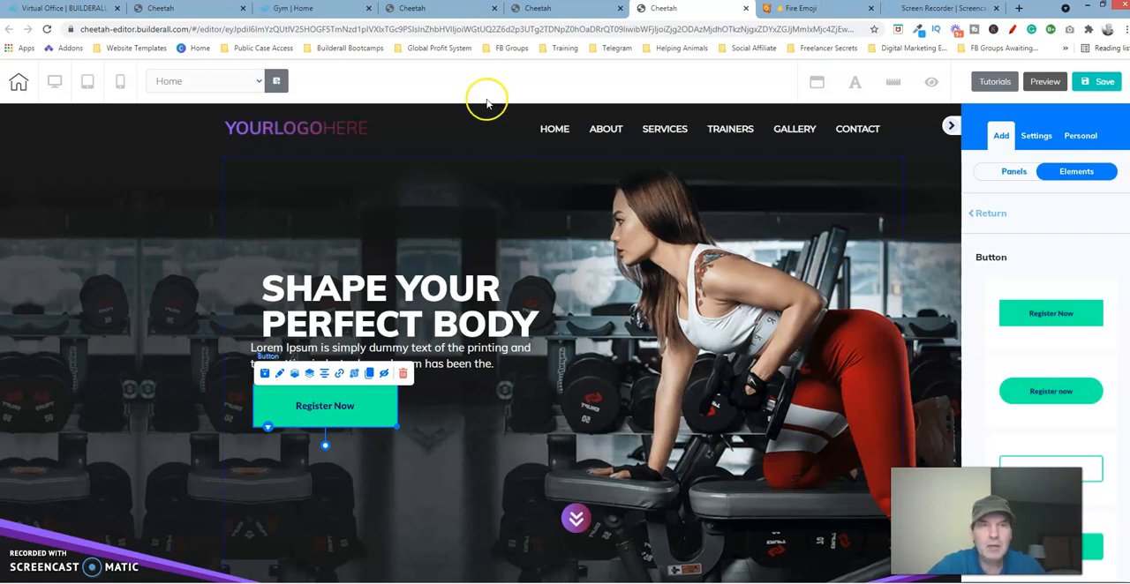
Step: Switch to the reference page's editor and copy the hex code of the GET STARTED button's first gradient background colour, 8F55F6
{"action": "left_click", "coordinate": [444, 13]}
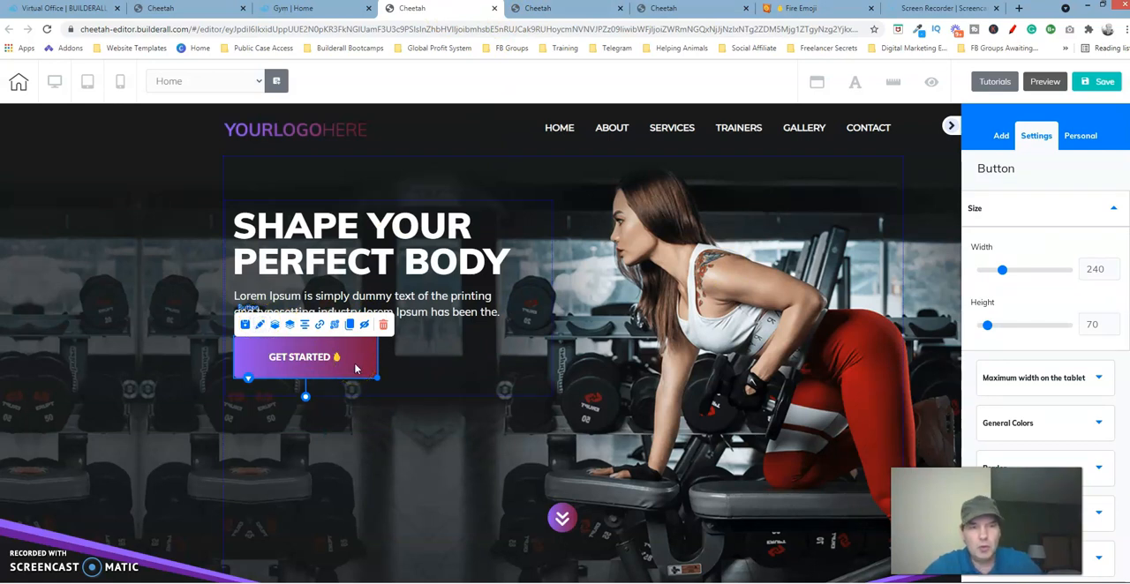
{"action": "left_click", "coordinate": [1056, 210]}
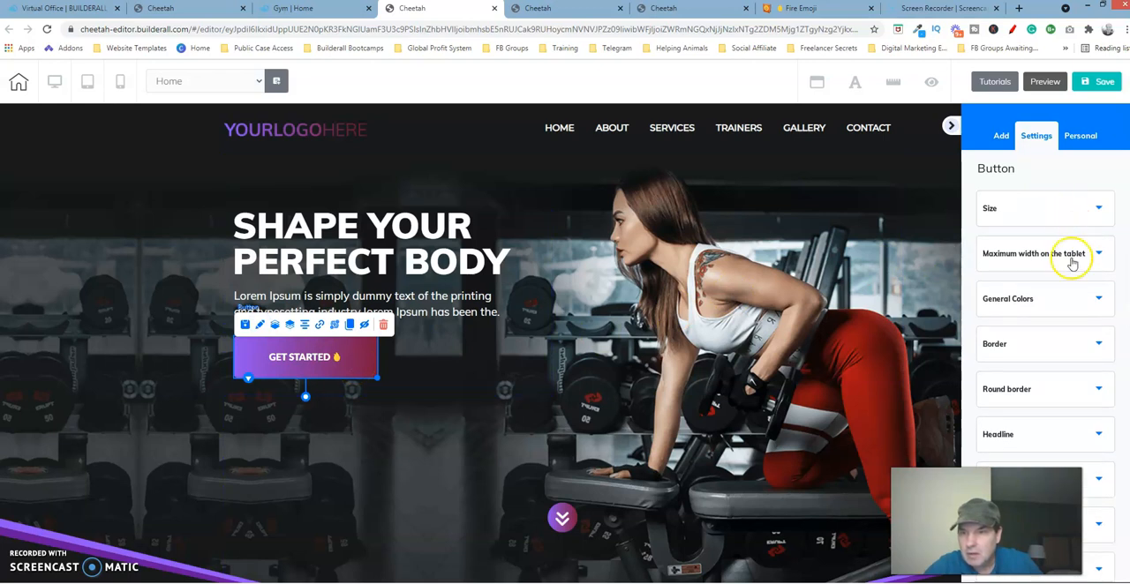
{"action": "left_click", "coordinate": [1073, 299]}
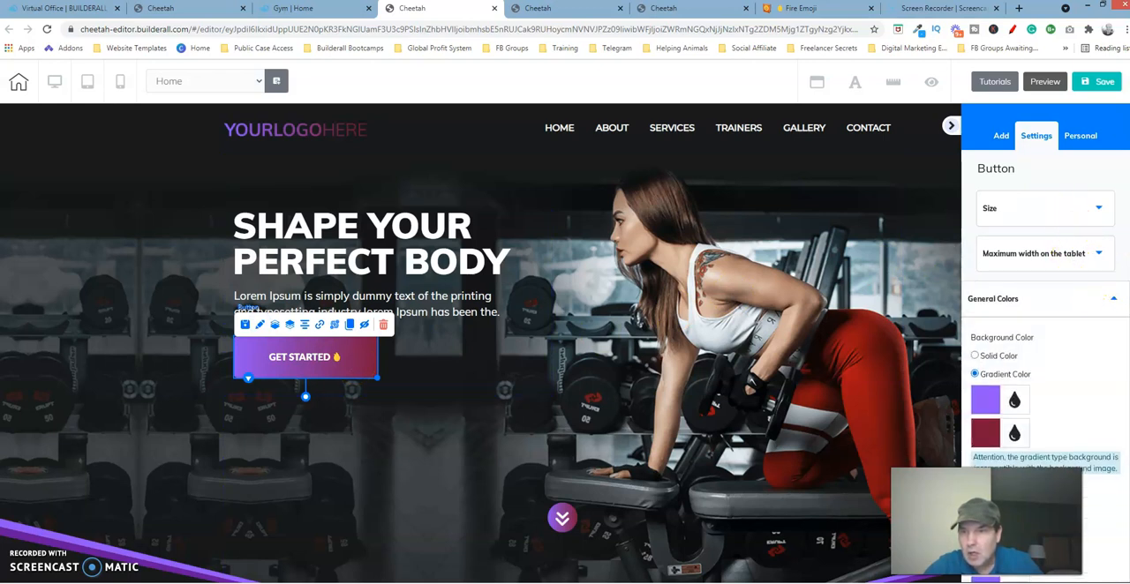
{"action": "scroll", "coordinate": [1045, 344], "scroll_direction": "down", "scroll_amount": 3}
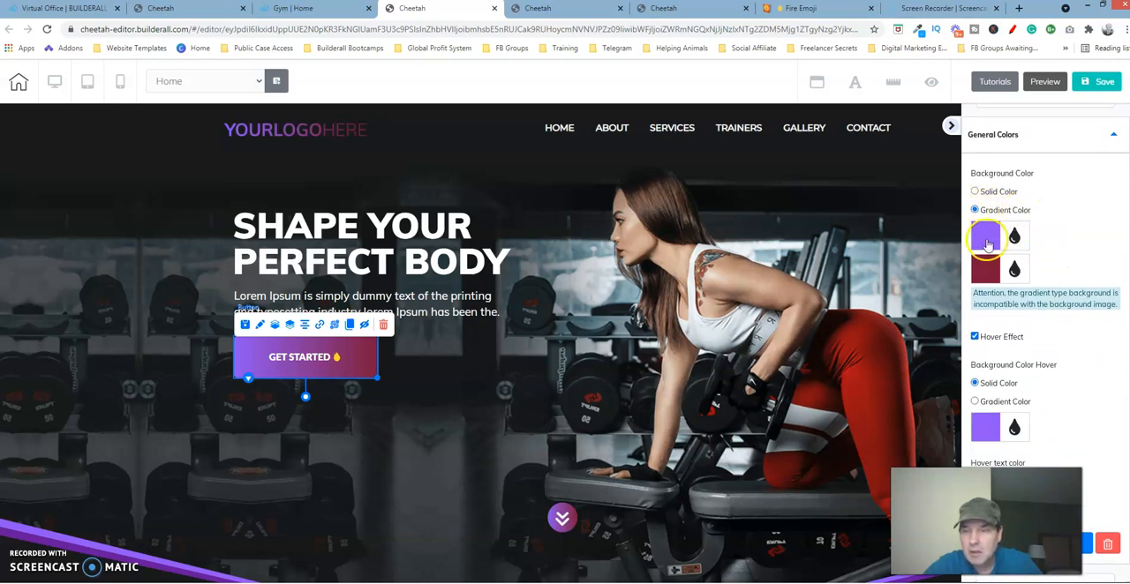
{"action": "left_click", "coordinate": [986, 239]}
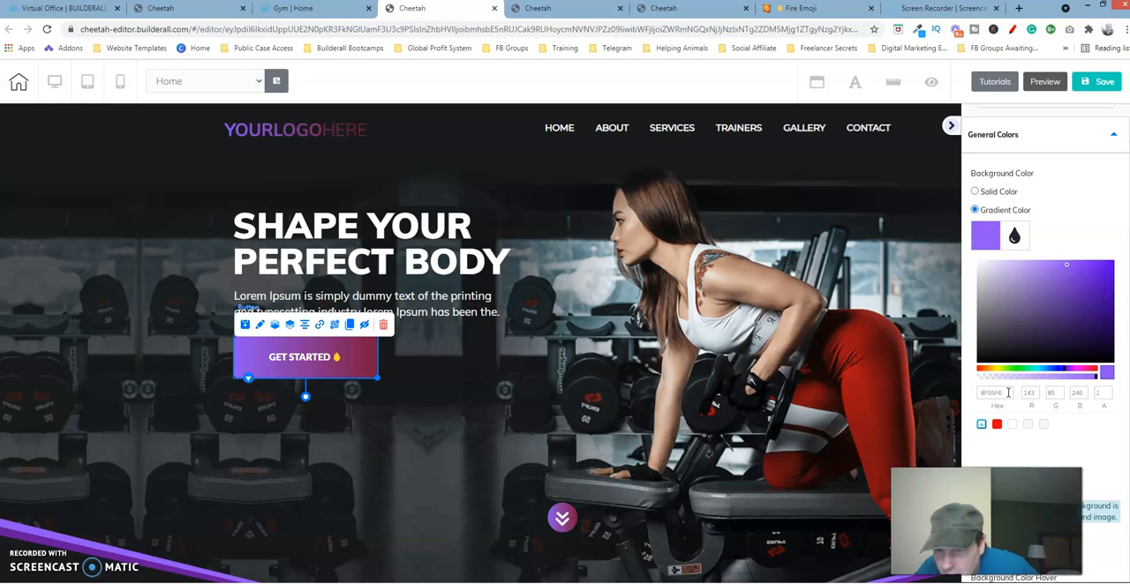
{"action": "left_click_drag", "start_coordinate": [1007, 392], "coordinate": [968, 386]}
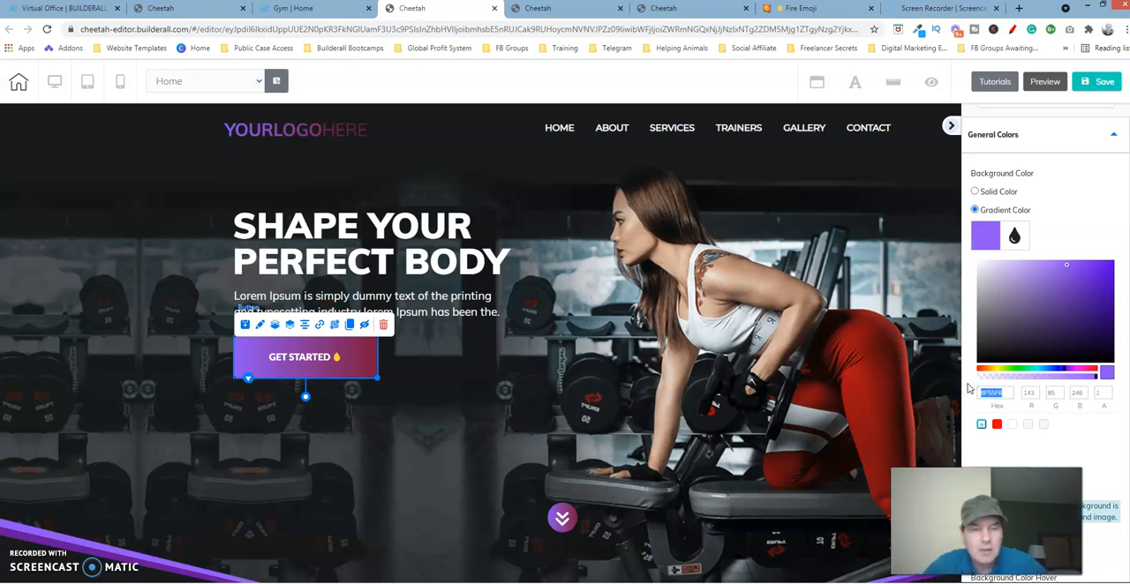
Step: Return to the page being built and open the Register Now button's General Colors settings, collapsing its Size settings
{"action": "left_click", "coordinate": [687, 12]}
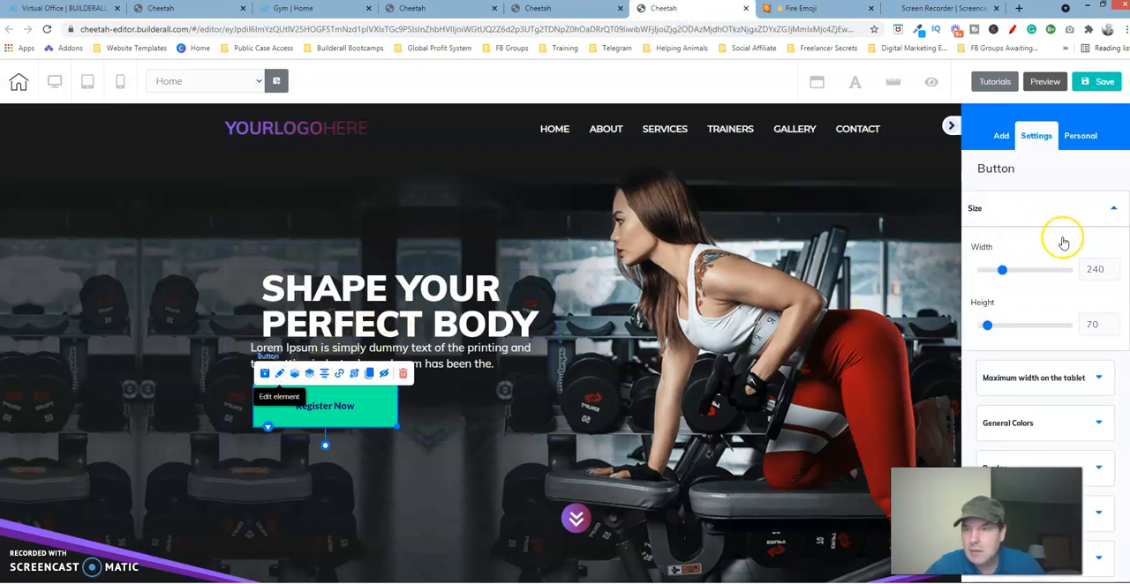
{"action": "left_click", "coordinate": [1090, 211]}
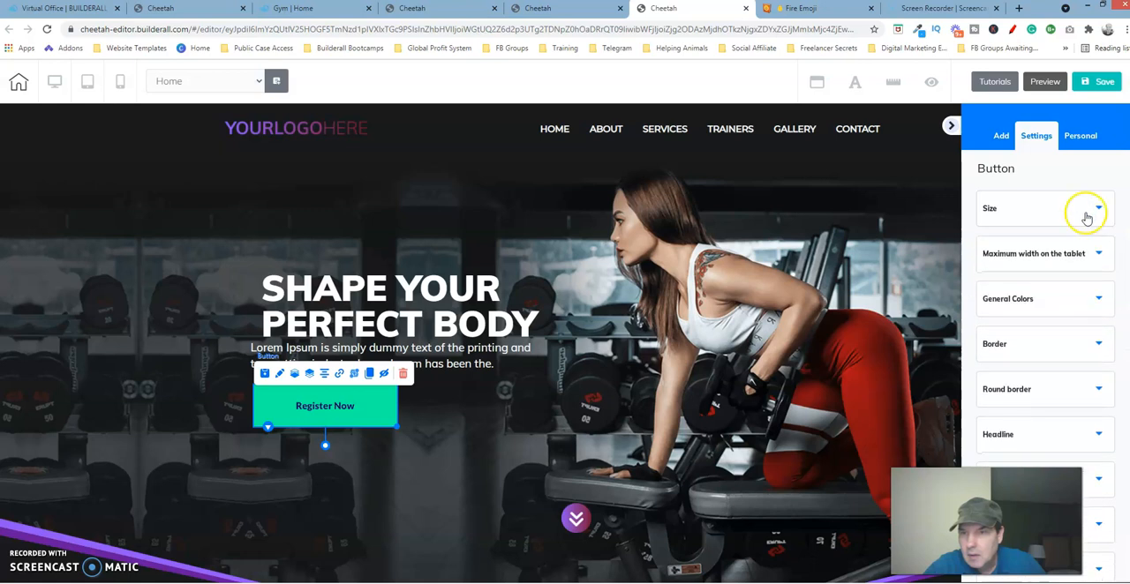
{"action": "left_click", "coordinate": [1066, 301]}
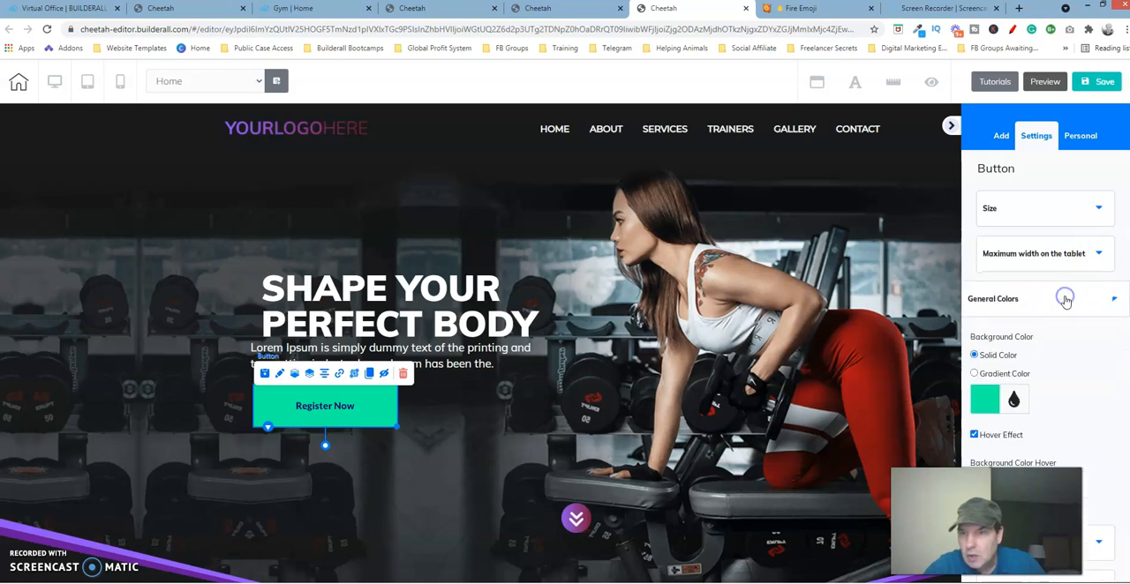
{"action": "left_click", "coordinate": [999, 374]}
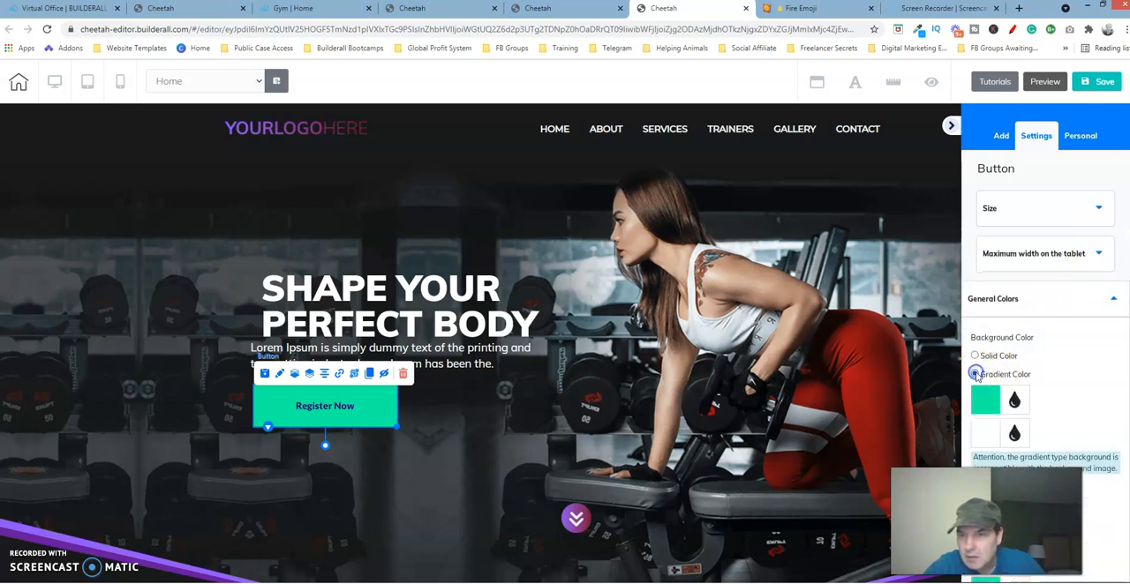
{"action": "scroll", "coordinate": [1042, 309], "scroll_direction": "down", "scroll_amount": 3}
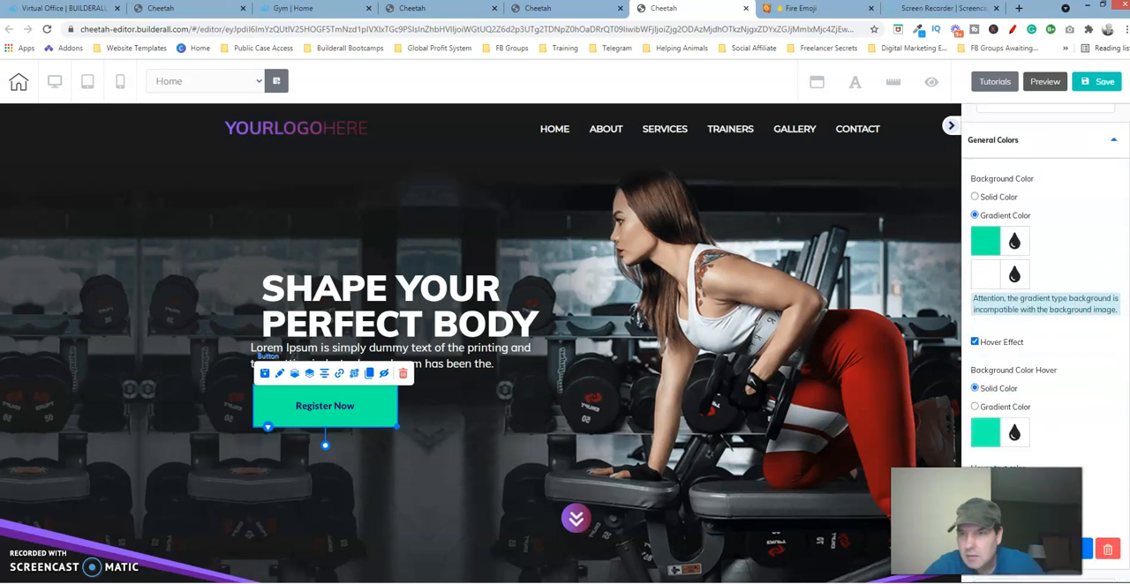
{"action": "left_click", "coordinate": [983, 218]}
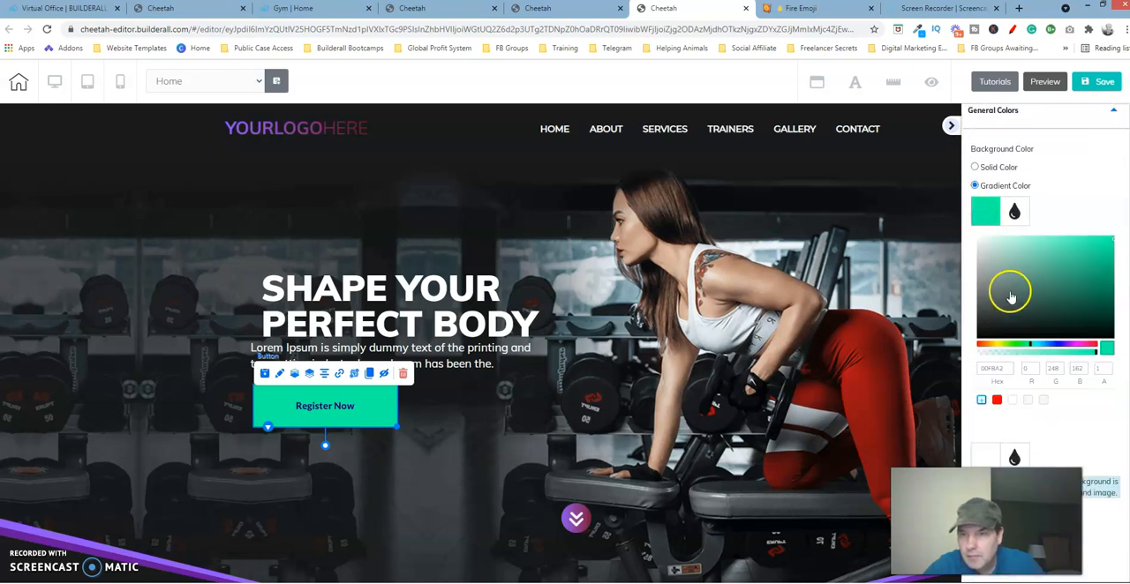
{"action": "left_click", "coordinate": [1007, 369]}
{"action": "left_click_drag", "start_coordinate": [1006, 368], "coordinate": [940, 378]}
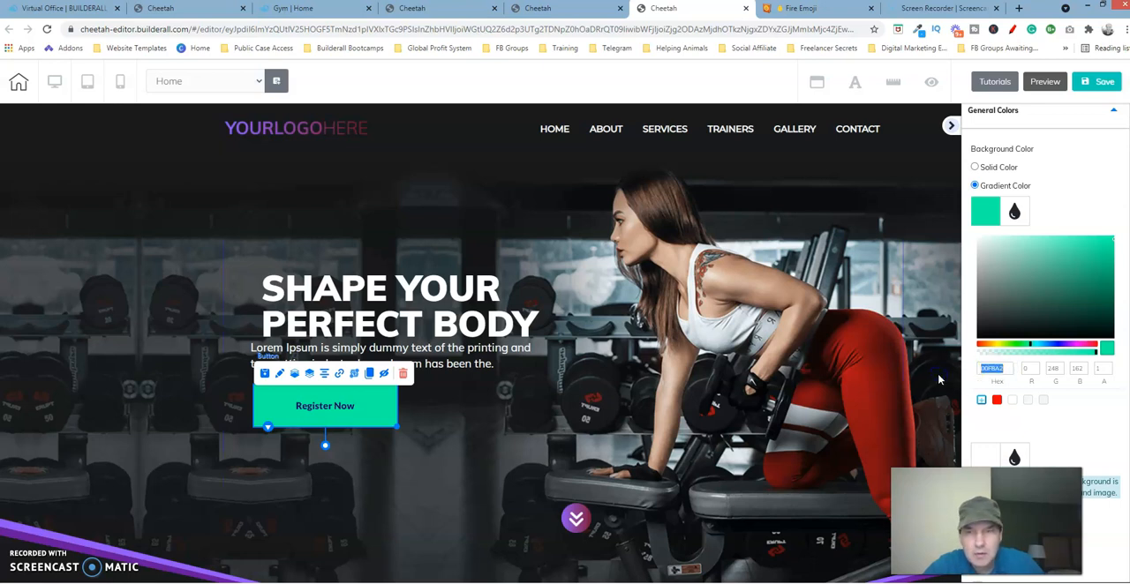
{"action": "left_click", "coordinate": [940, 380]}
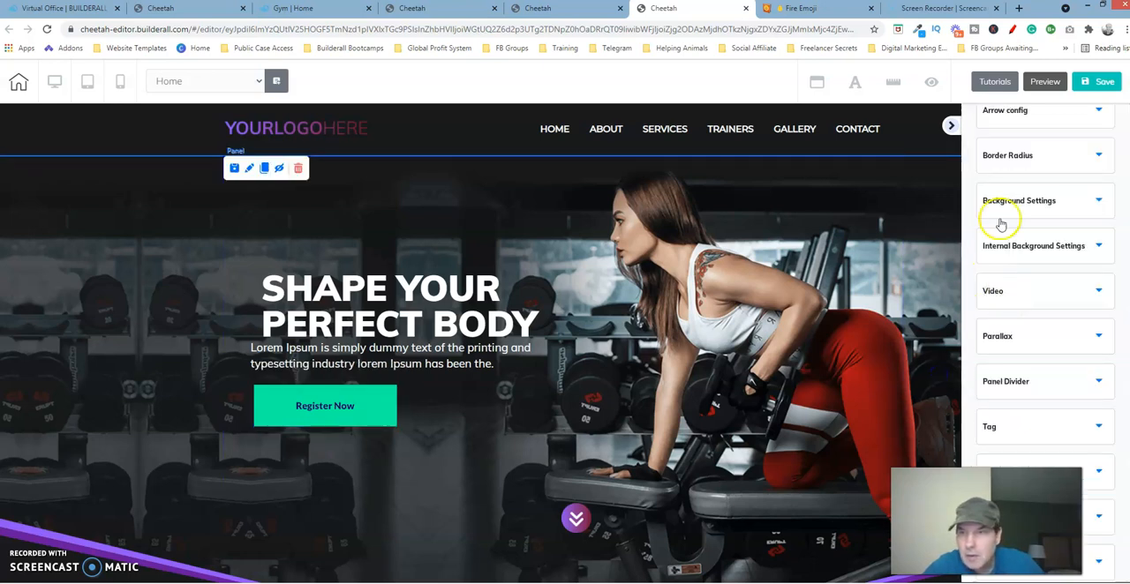
{"action": "scroll", "coordinate": [1045, 345], "scroll_direction": "up", "scroll_amount": 3}
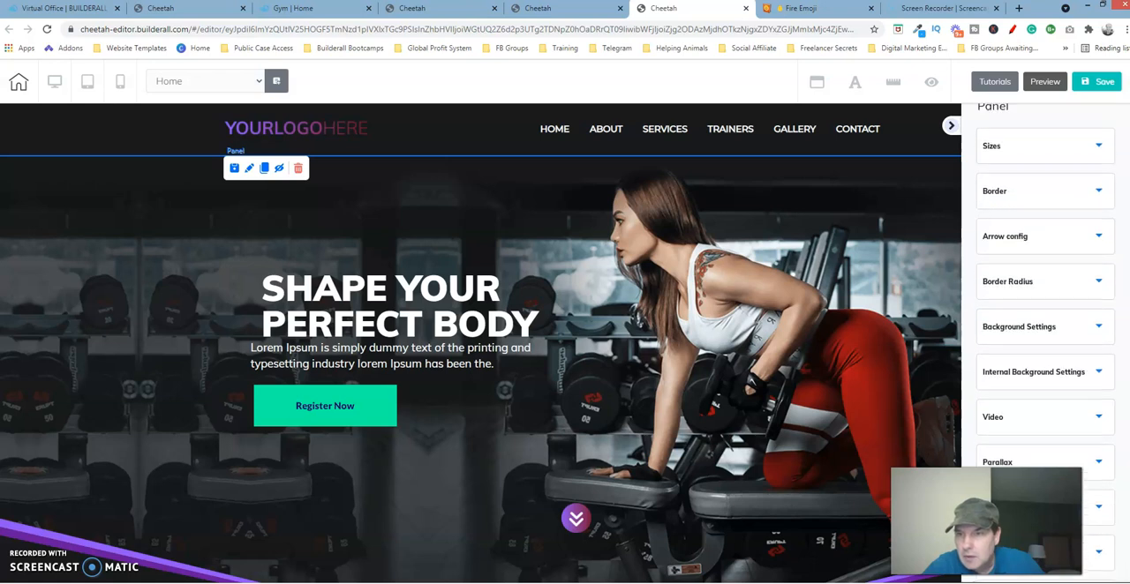
Step: Select the Register Now button and set its solid background colour to the copied hex 8F55F6
{"action": "left_click", "coordinate": [374, 397]}
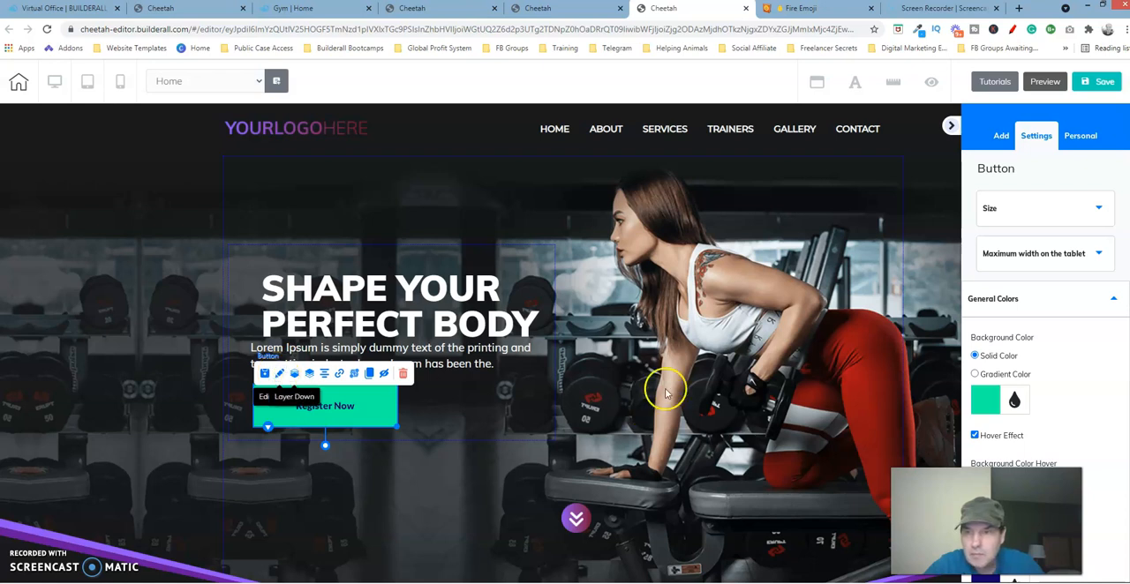
{"action": "left_click", "coordinate": [987, 400]}
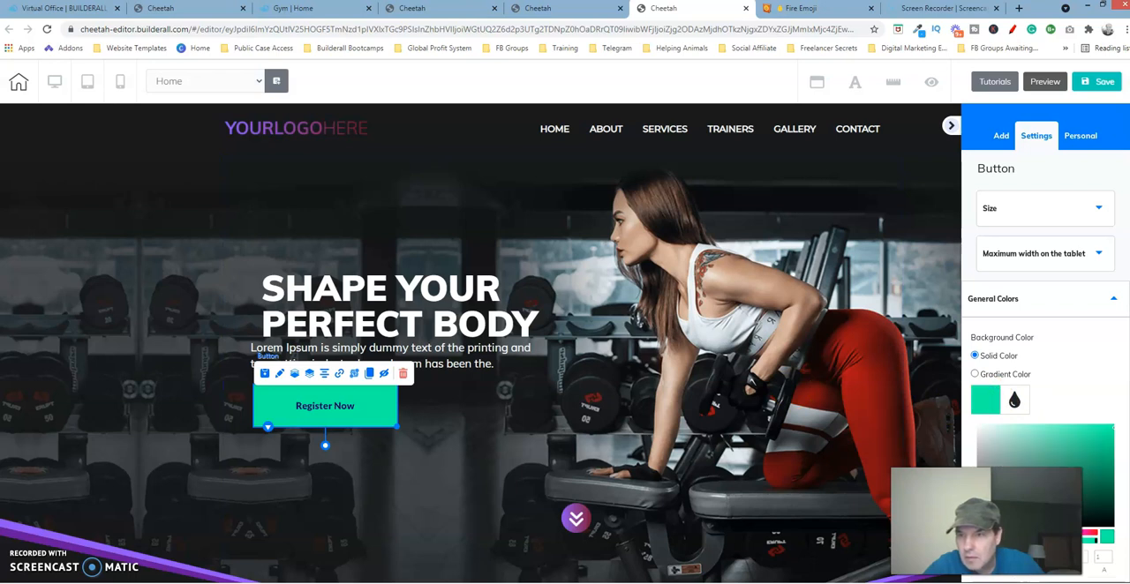
{"action": "scroll", "coordinate": [1015, 397], "scroll_direction": "down", "scroll_amount": 2}
{"action": "left_click", "coordinate": [1009, 352]}
{"action": "left_click_drag", "start_coordinate": [1008, 352], "coordinate": [975, 353]}
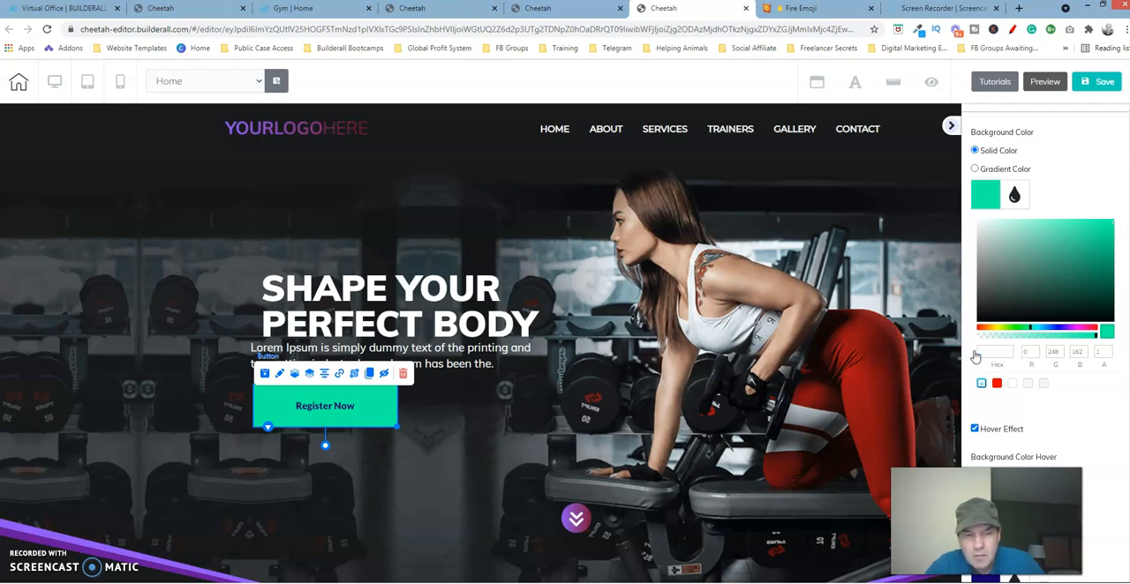
{"action": "type", "text": "8F55F0"}
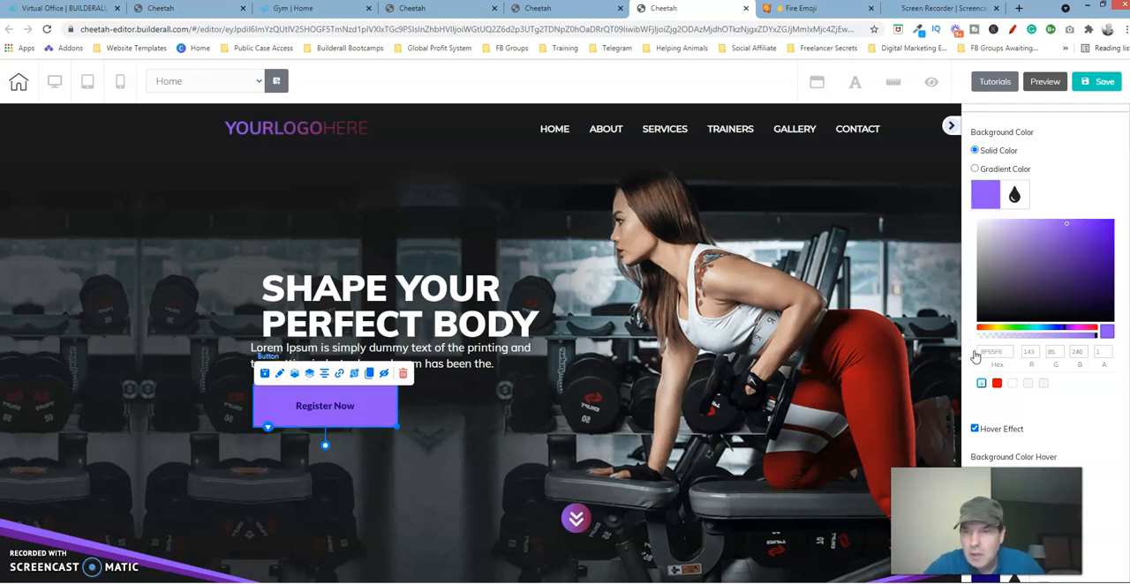
{"action": "left_click", "coordinate": [980, 192]}
{"action": "left_click", "coordinate": [976, 196]}
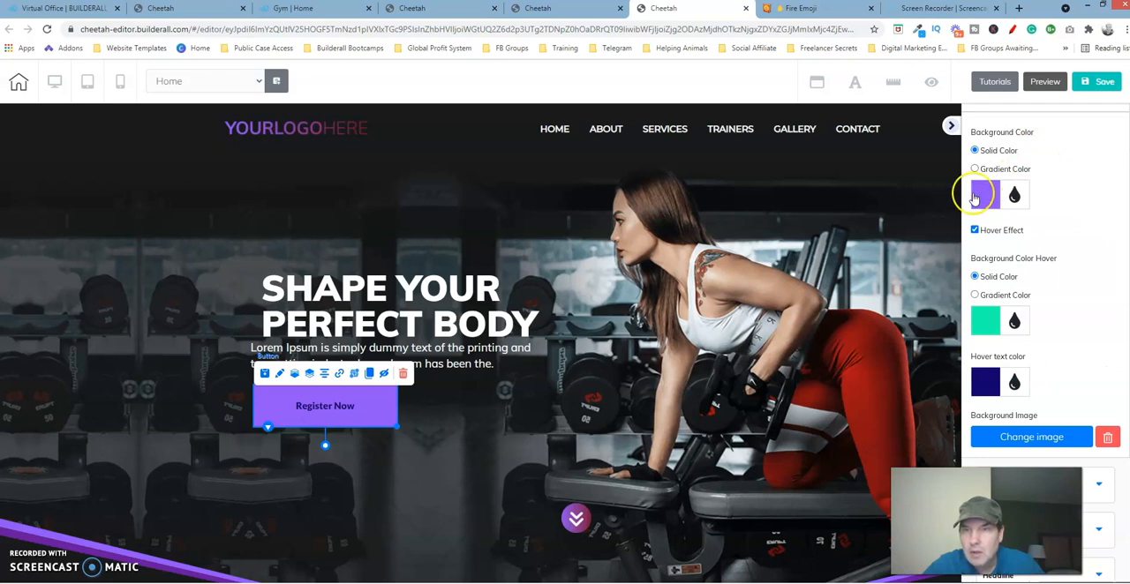
Step: Switch to the reference page's editor and copy the GET STARTED button's second gradient colour, 7B1639
{"action": "left_click", "coordinate": [434, 11]}
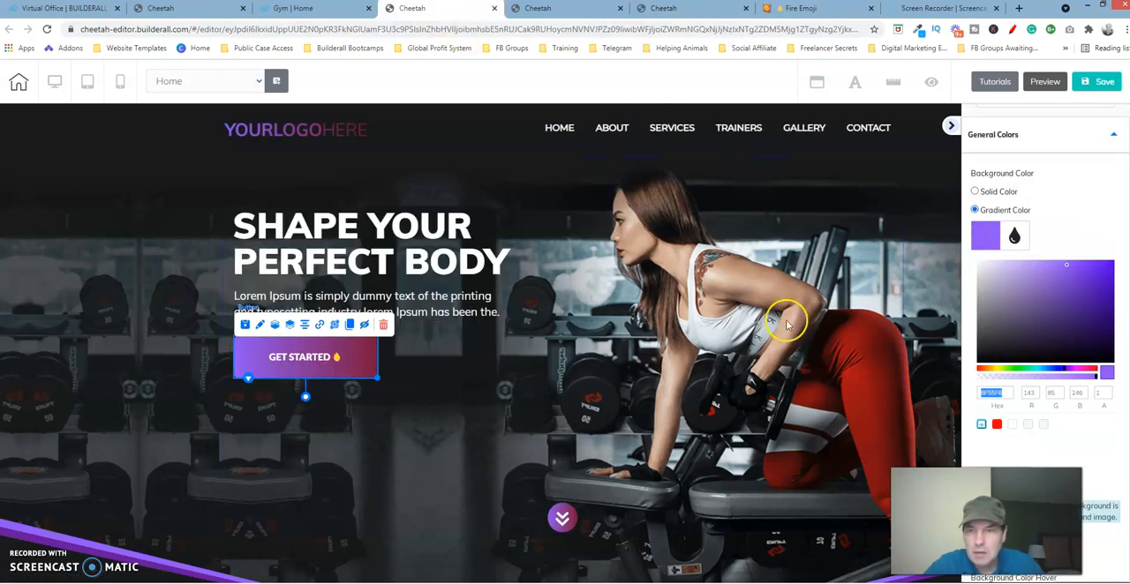
{"action": "left_click", "coordinate": [984, 234]}
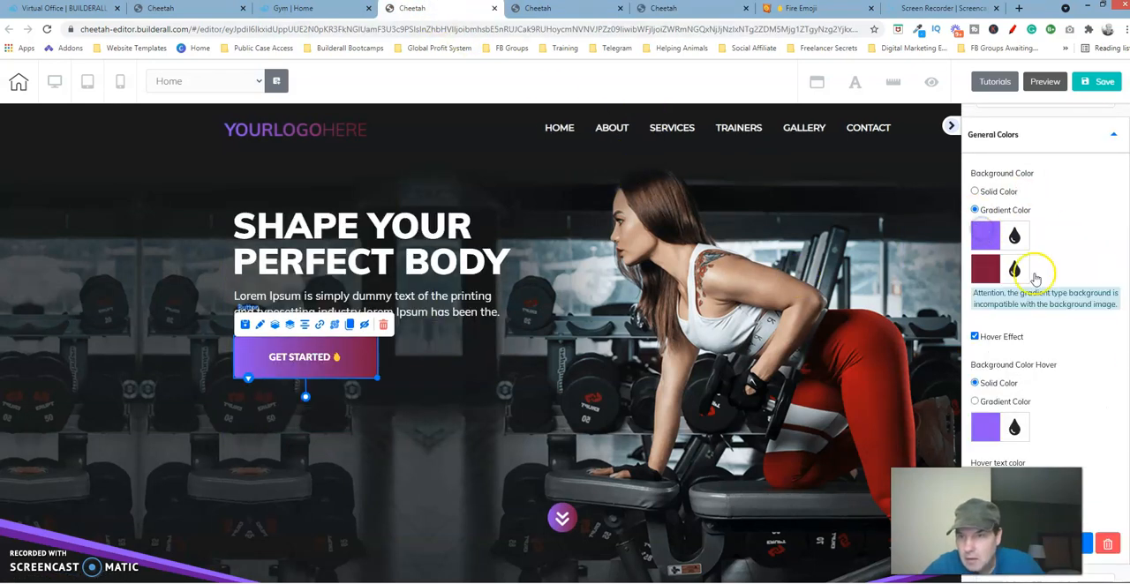
{"action": "left_click", "coordinate": [986, 270]}
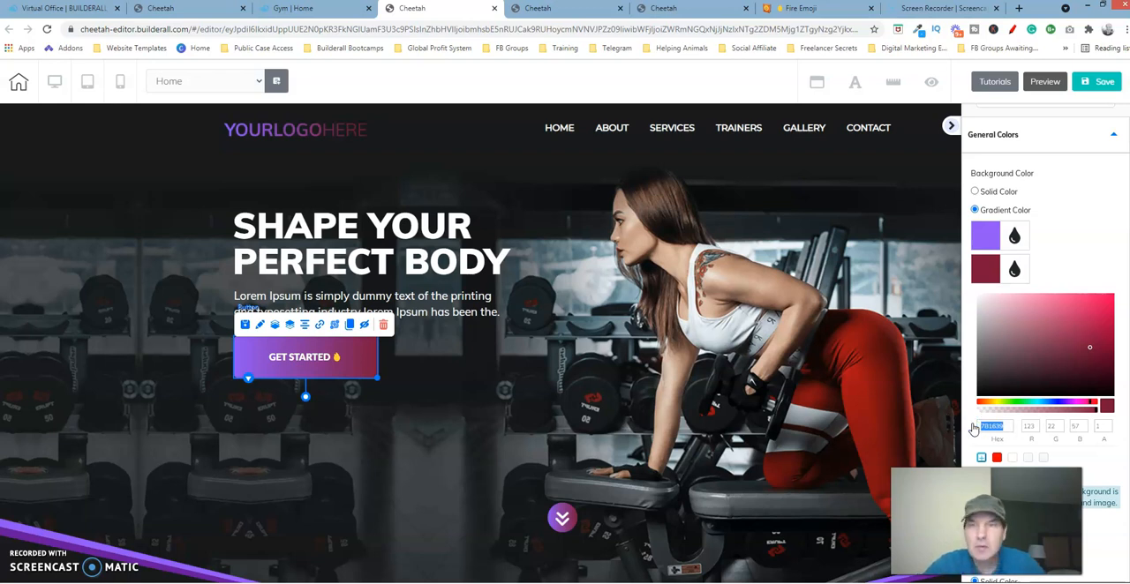
Step: On the page being built, switch the Register Now button's background to a gradient and set its second colour to 7B1639
{"action": "left_click", "coordinate": [697, 9]}
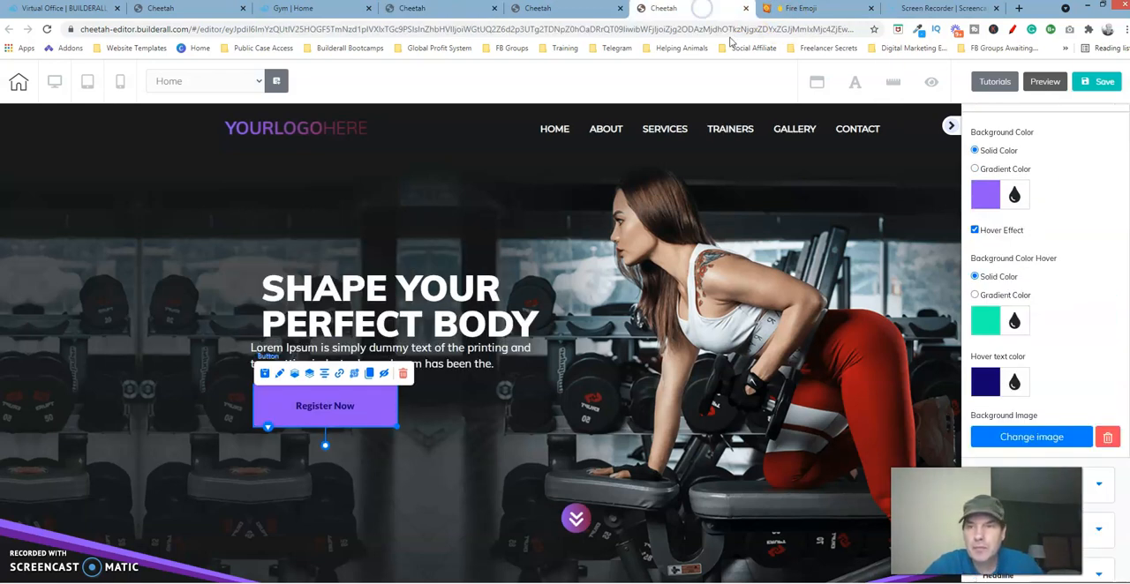
{"action": "left_click", "coordinate": [973, 168]}
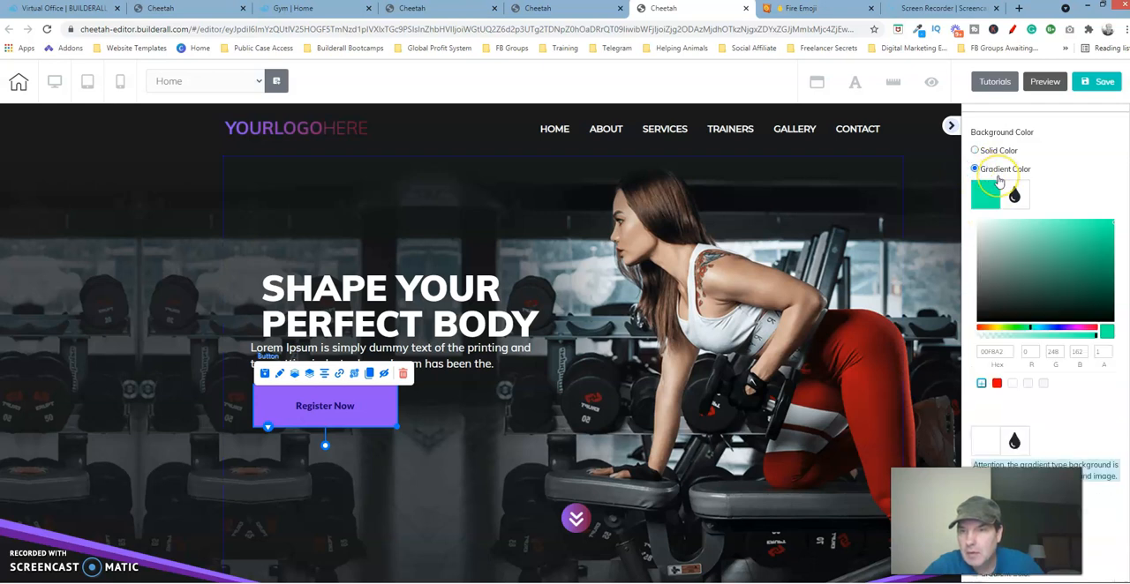
{"action": "left_click", "coordinate": [987, 200]}
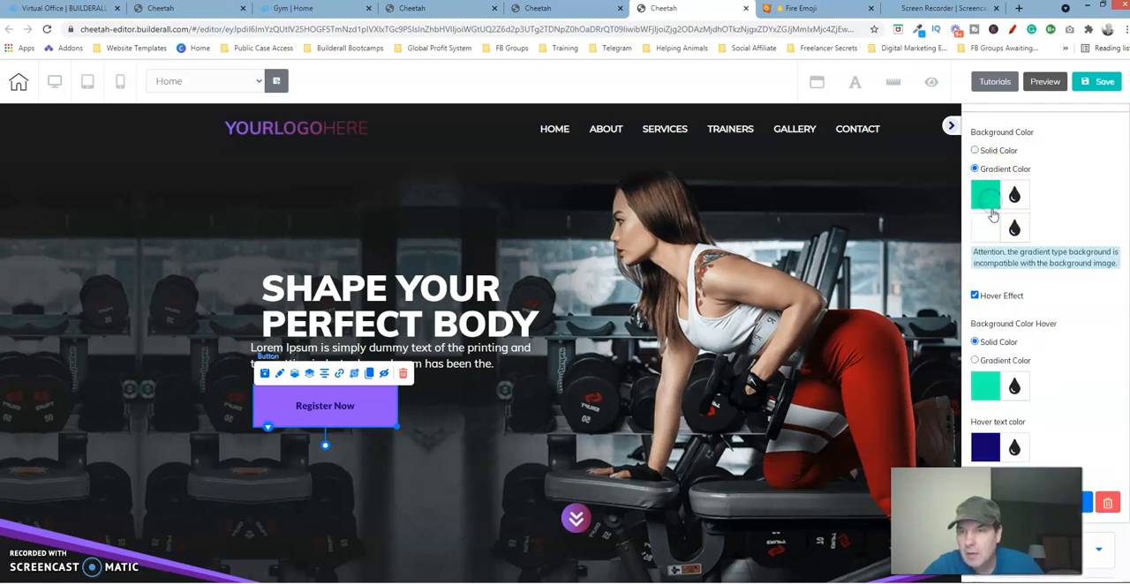
{"action": "left_click", "coordinate": [987, 232]}
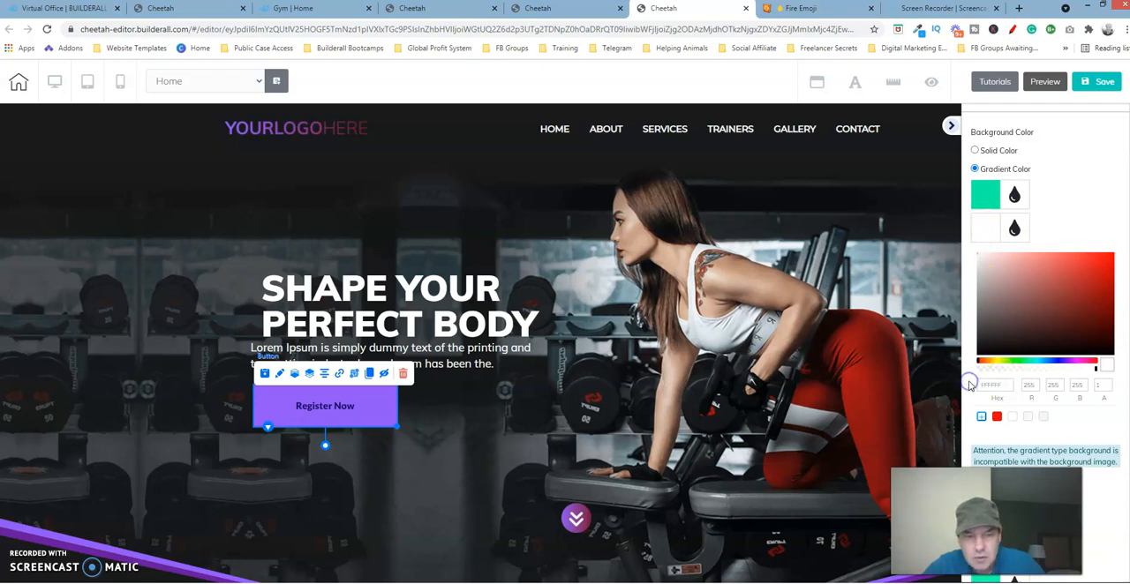
{"action": "double_click", "coordinate": [1007, 385]}
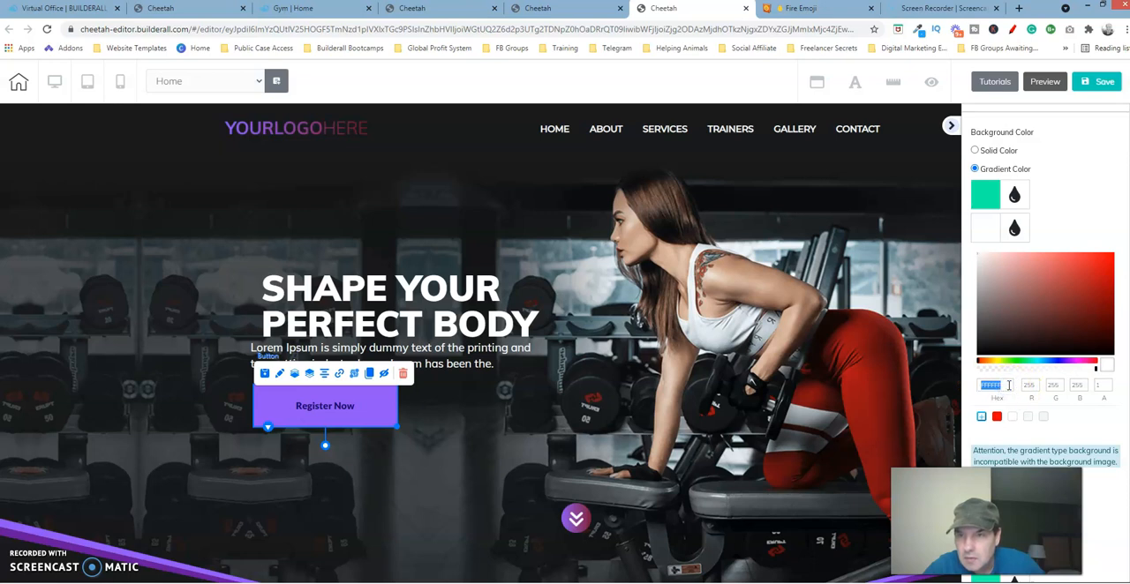
{"action": "type", "text": "7B1639"}
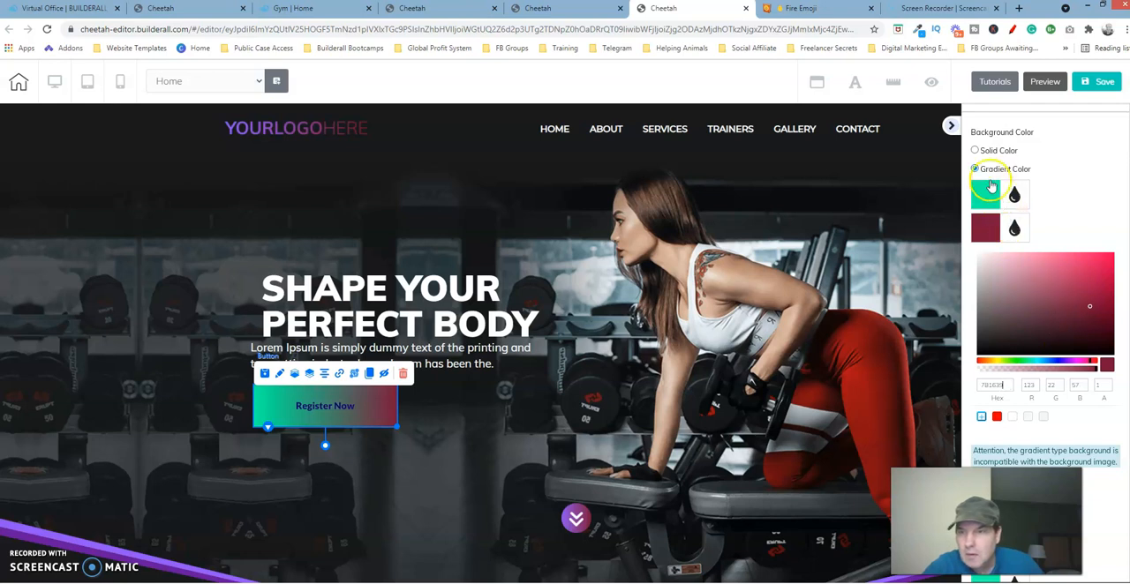
{"action": "left_click", "coordinate": [988, 195]}
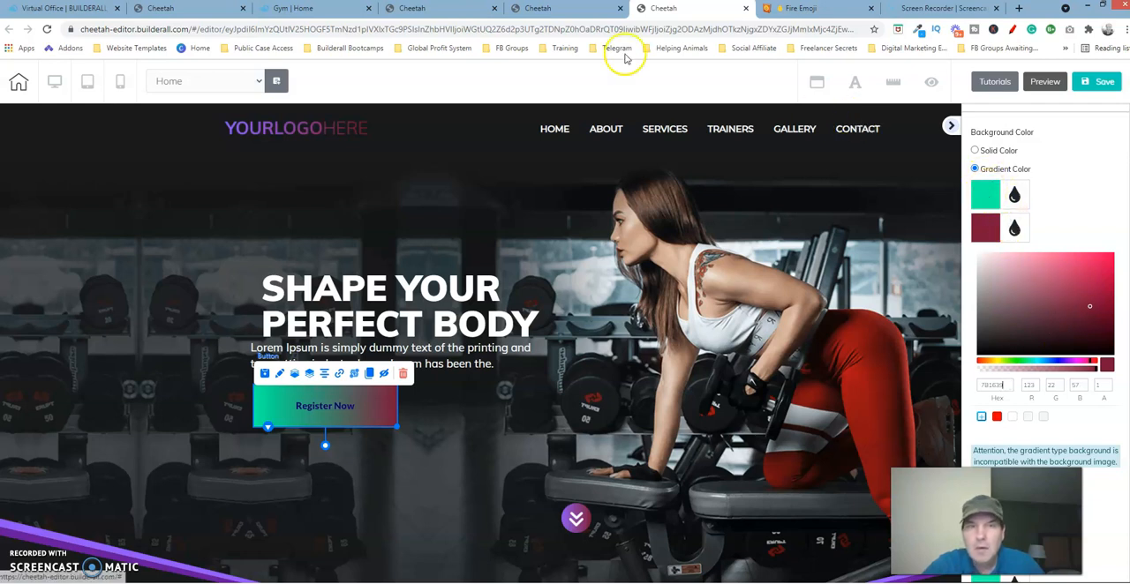
Step: Go back to the reference page's editor and copy the first gradient colour's hex code, 8F55F6, again
{"action": "left_click", "coordinate": [422, 9]}
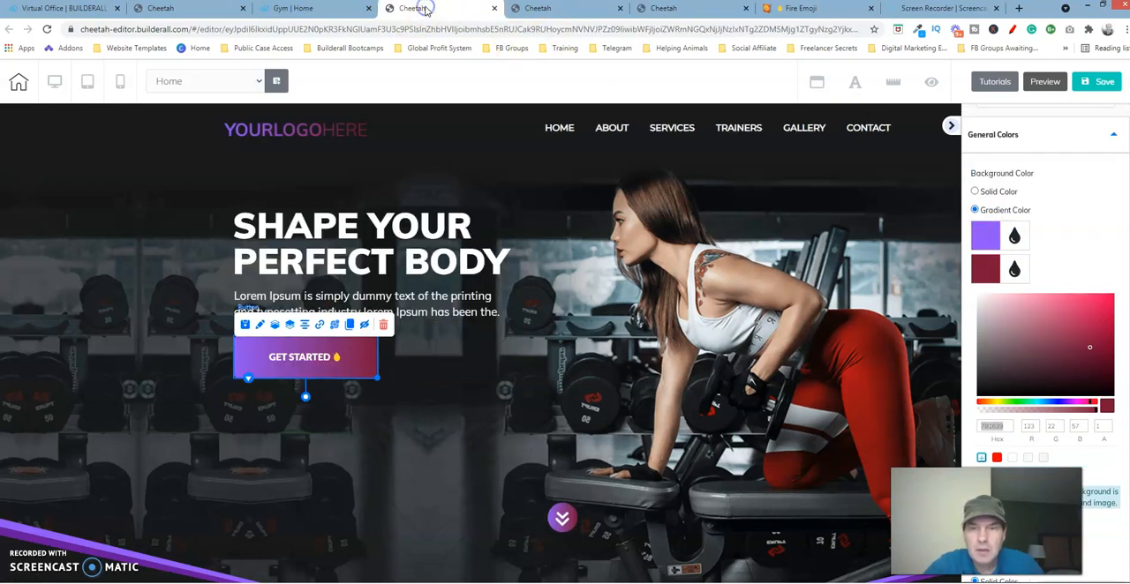
{"action": "left_click", "coordinate": [985, 235]}
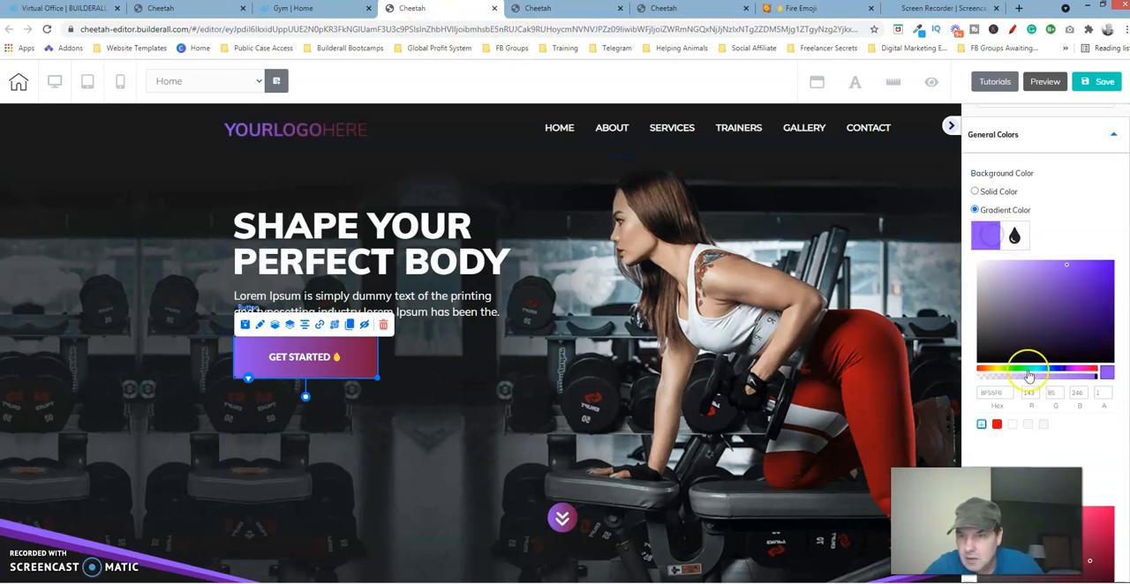
{"action": "left_click_drag", "start_coordinate": [1005, 393], "coordinate": [977, 393]}
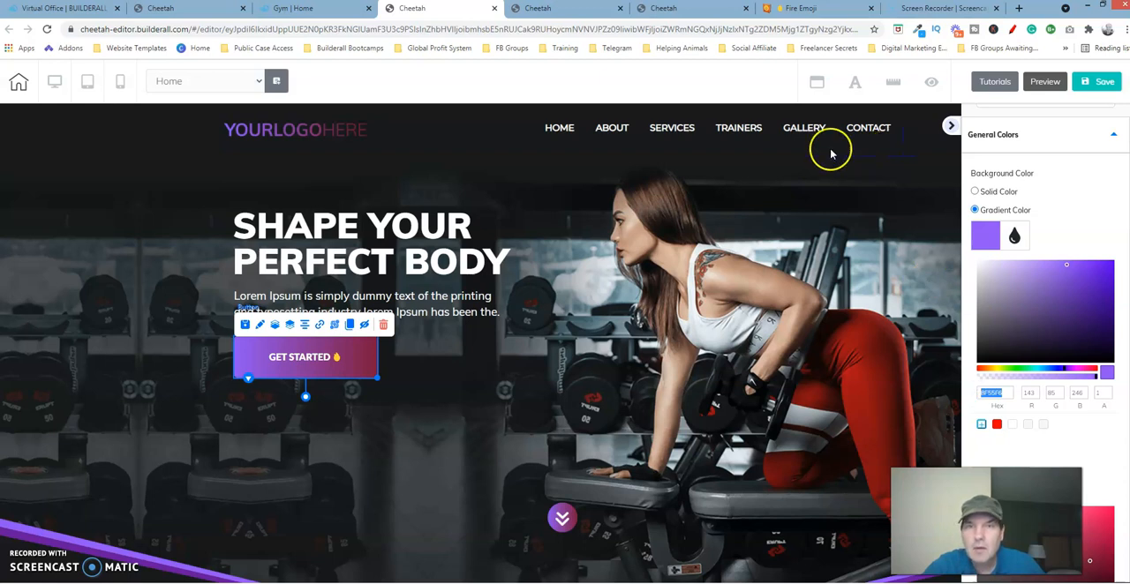
Step: Back on the page being built, set the Register Now button's first gradient colour to the copied hex 8F55F6
{"action": "left_click", "coordinate": [692, 12]}
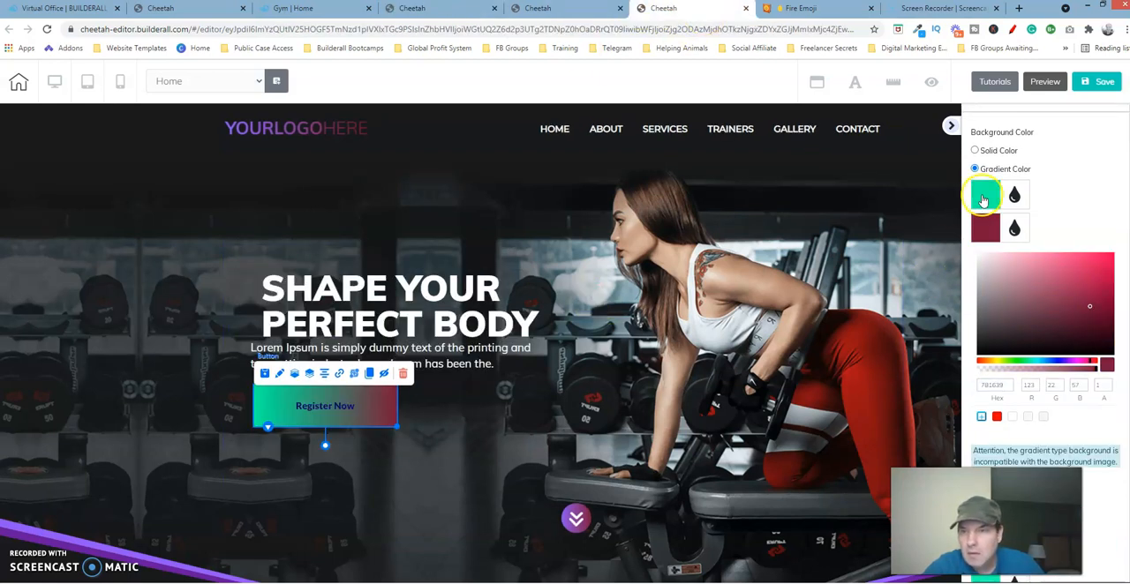
{"action": "left_click", "coordinate": [978, 210]}
{"action": "left_click_drag", "start_coordinate": [1007, 347], "coordinate": [971, 351]}
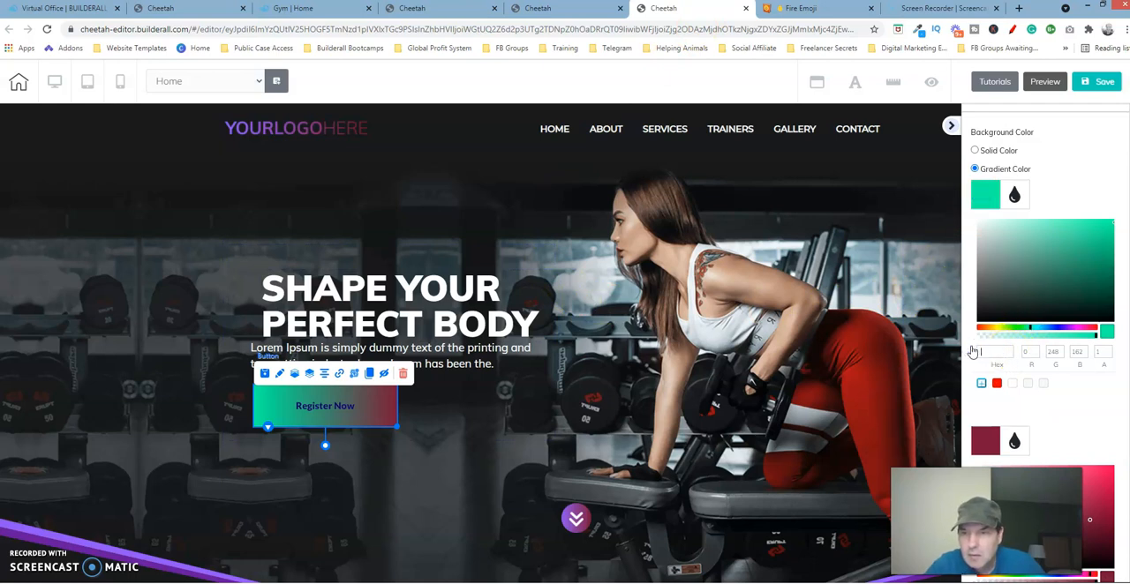
{"action": "type", "text": "8F55F0"}
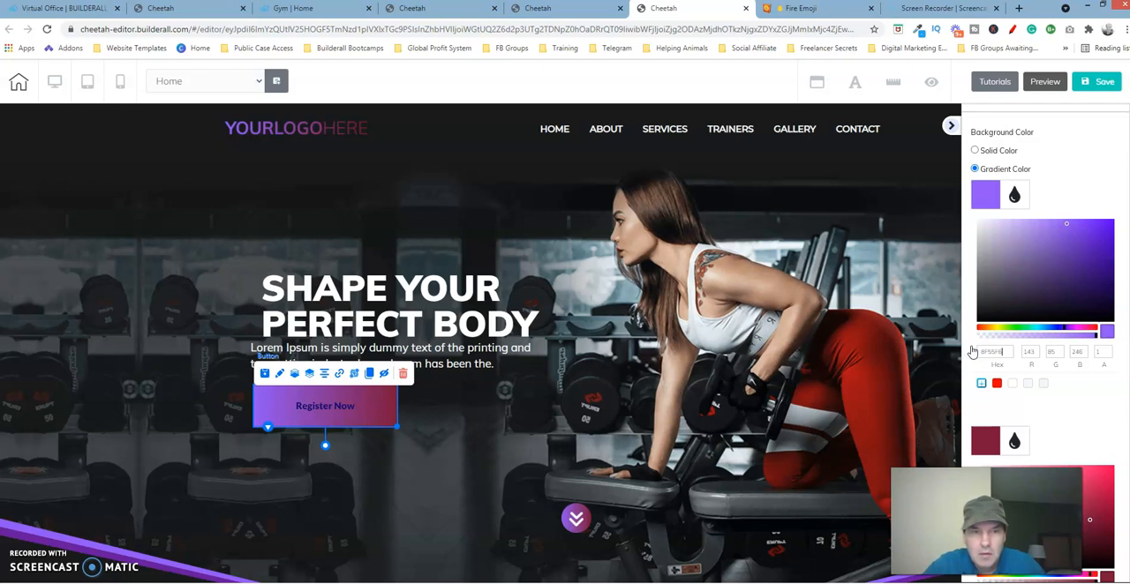
{"action": "left_click", "coordinate": [982, 198]}
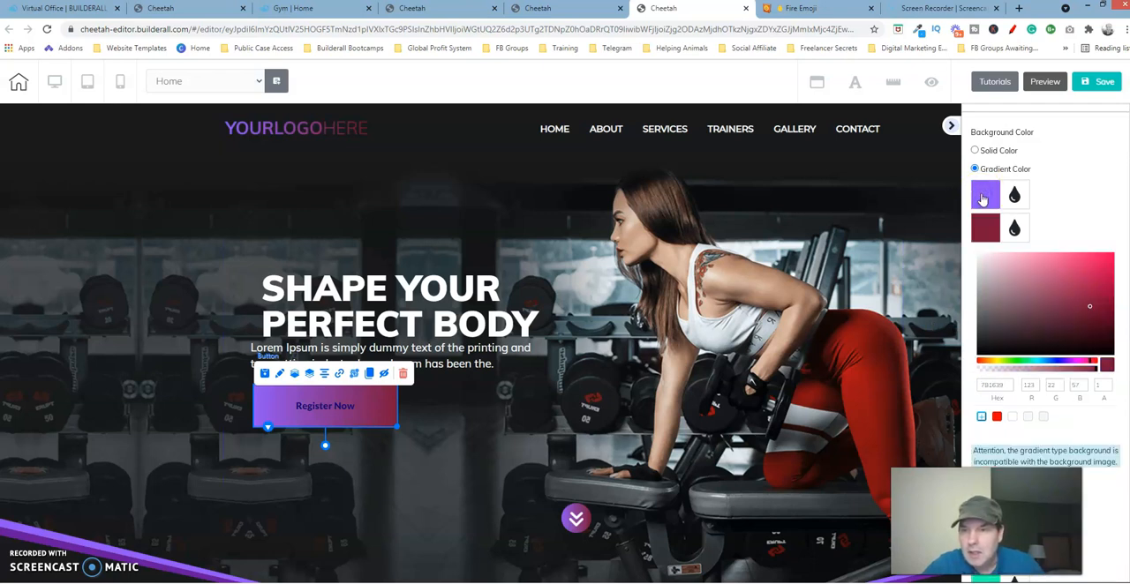
Step: In the reference page's editor, copy the GET STARTED button's solid hover background colour, 8F55F6
{"action": "scroll", "coordinate": [1042, 336], "scroll_direction": "down", "scroll_amount": 5}
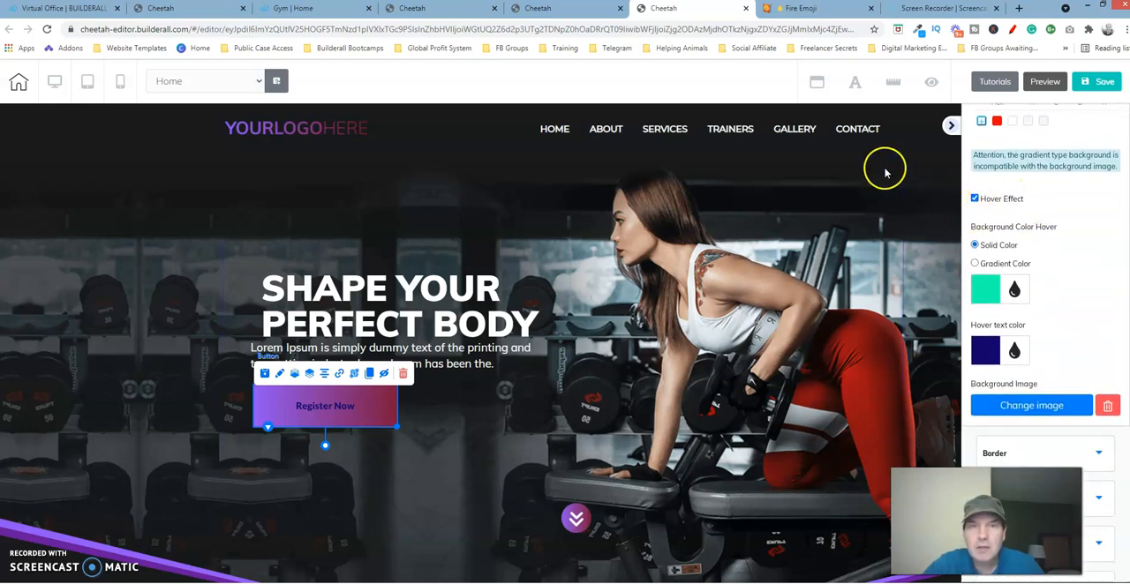
{"action": "left_click", "coordinate": [438, 8]}
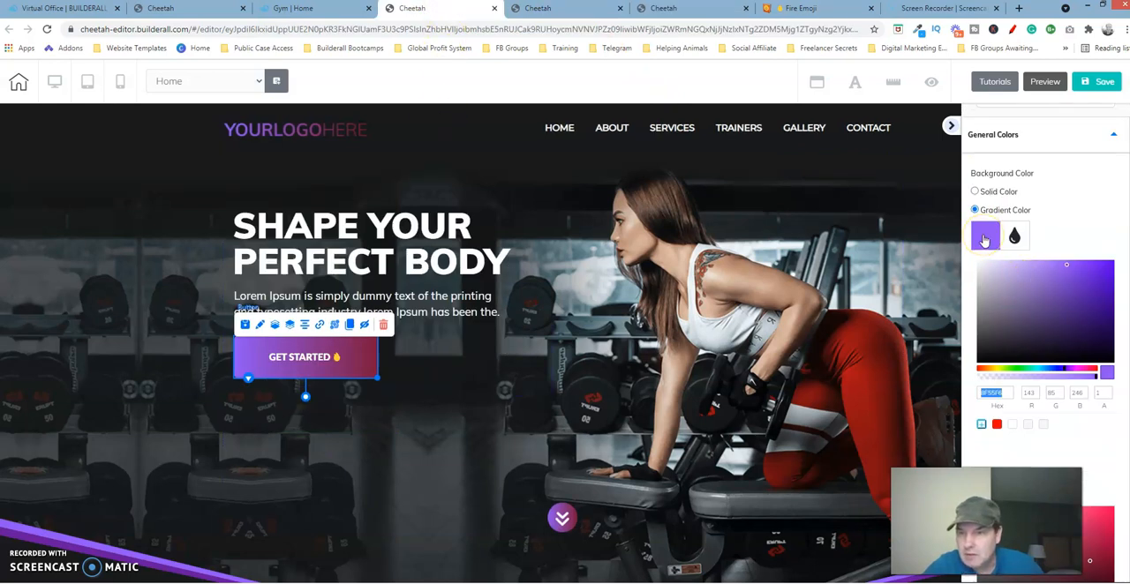
{"action": "left_click", "coordinate": [985, 239]}
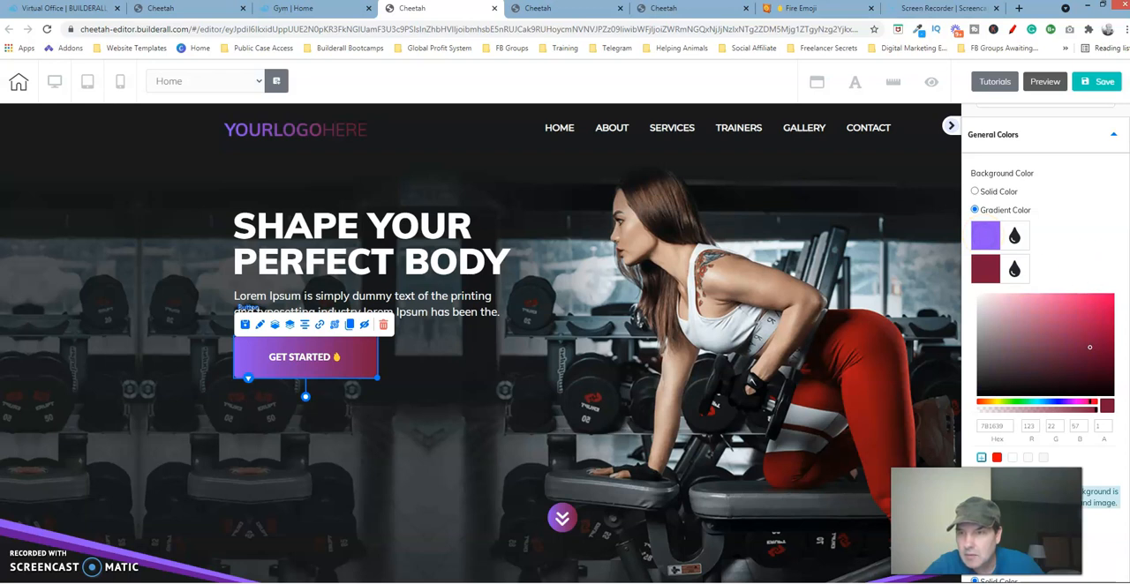
{"action": "scroll", "coordinate": [1042, 335], "scroll_direction": "down", "scroll_amount": 5}
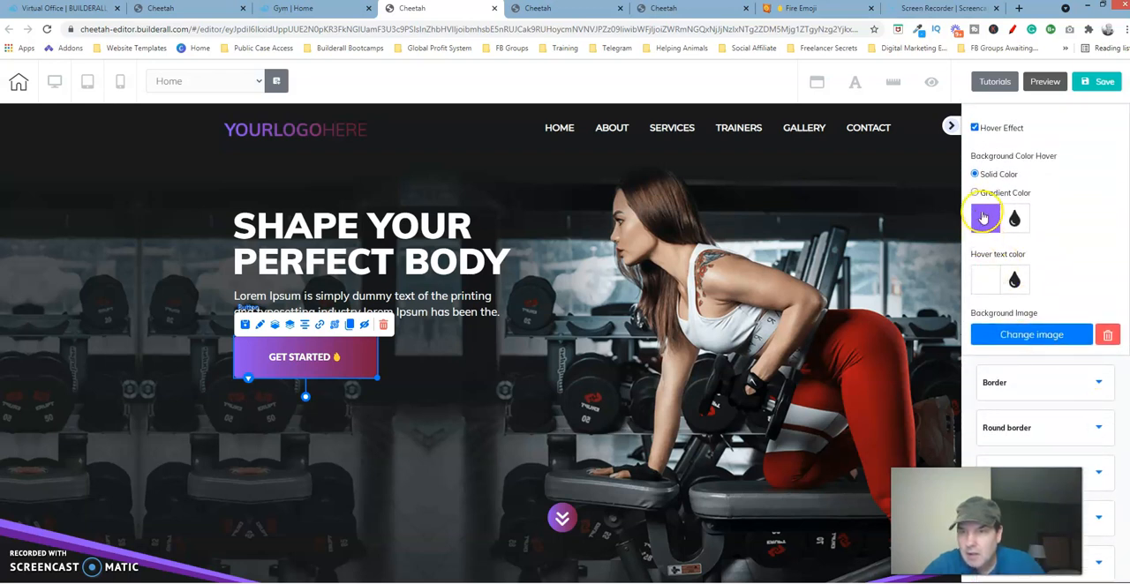
{"action": "left_click", "coordinate": [992, 220]}
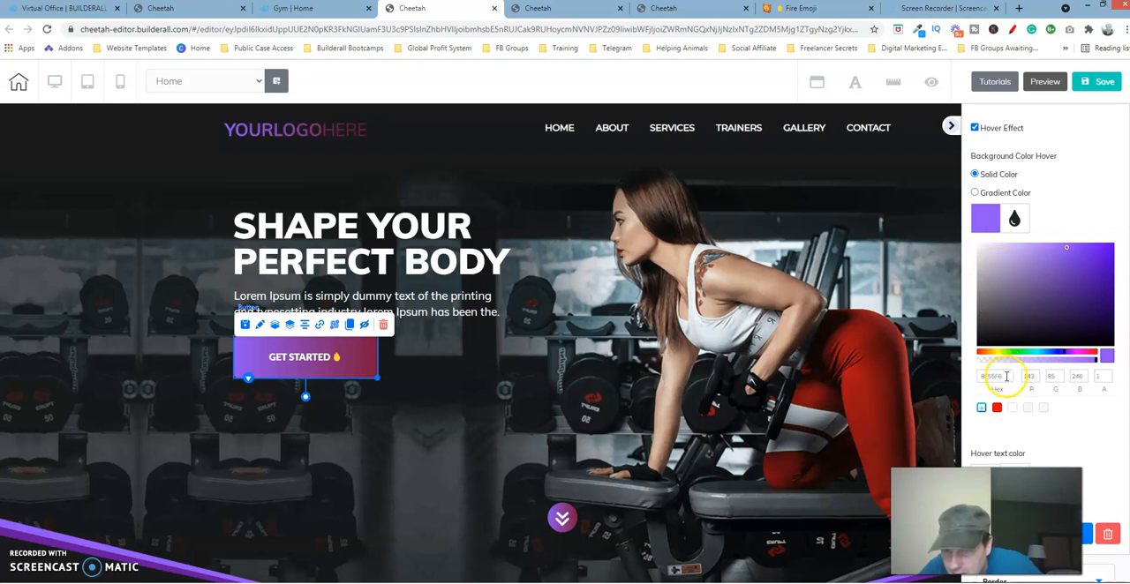
{"action": "left_click_drag", "start_coordinate": [1004, 378], "coordinate": [971, 377]}
{"action": "key", "text": "ctrl+c"}
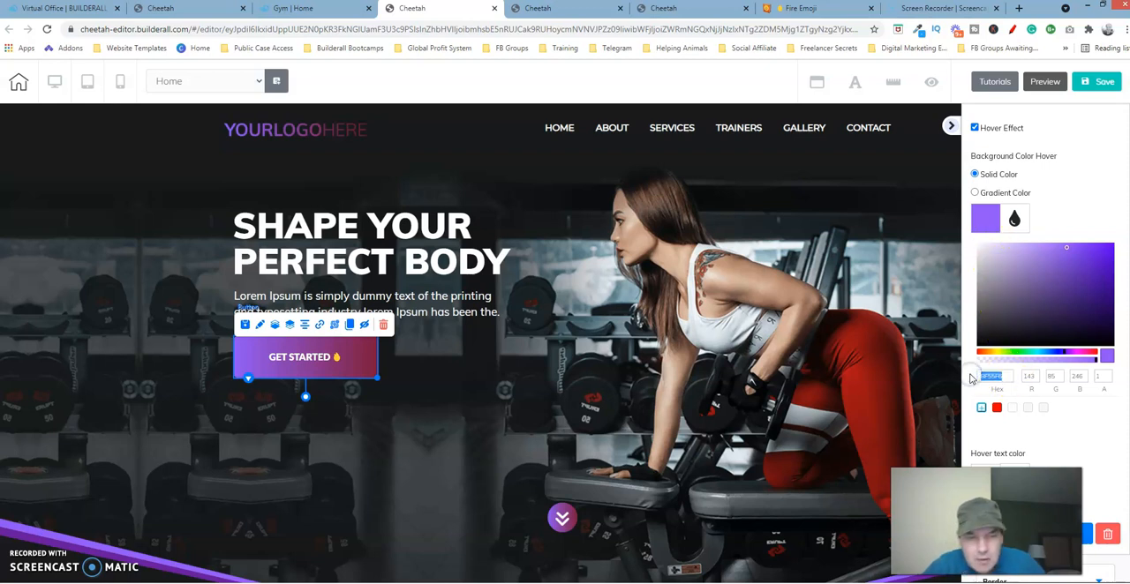
Step: On the page being built, set the Register Now button's solid hover background colour to 8F55F6
{"action": "left_click", "coordinate": [707, 9]}
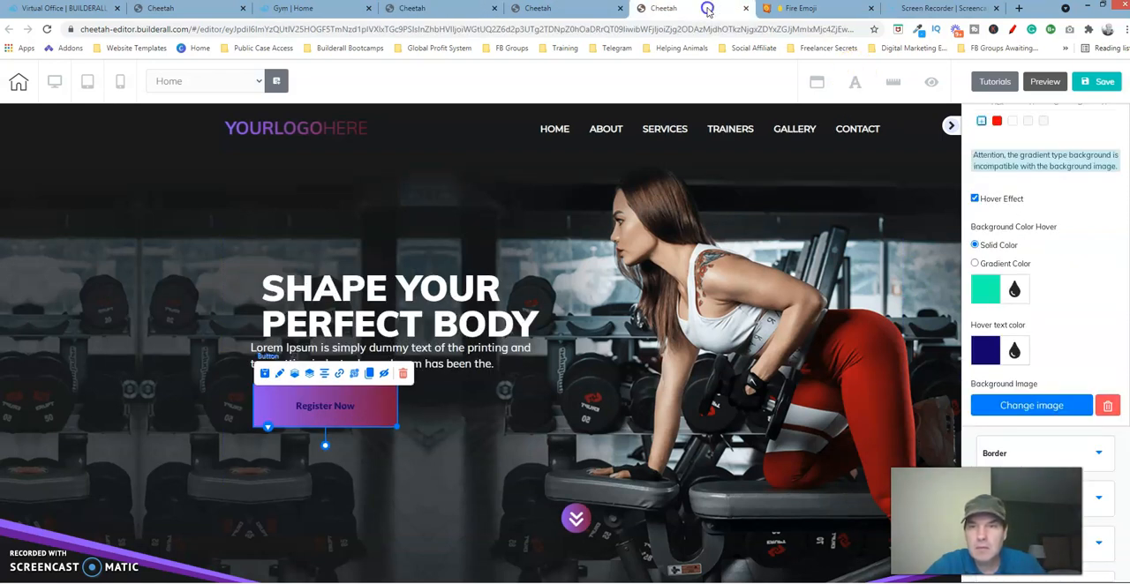
{"action": "left_click", "coordinate": [987, 291]}
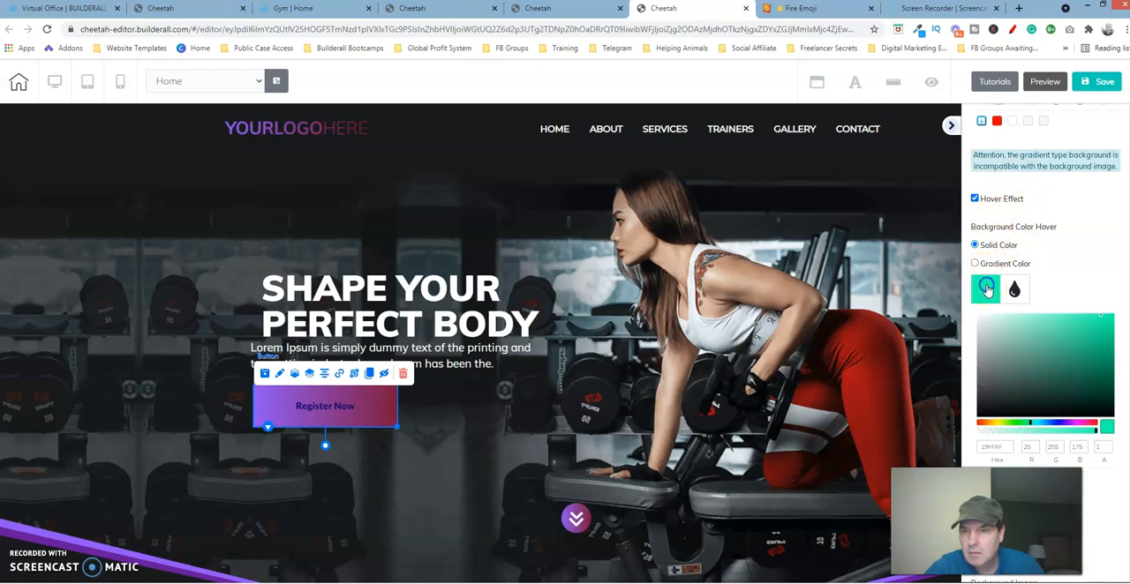
{"action": "left_click", "coordinate": [1008, 445]}
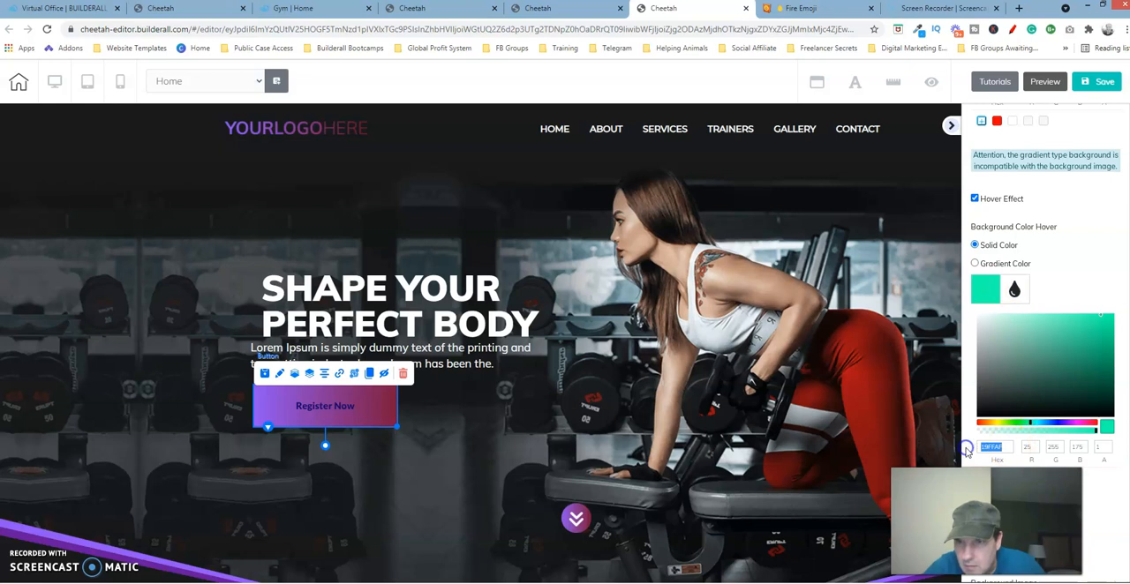
{"action": "key", "text": "ctrl+v"}
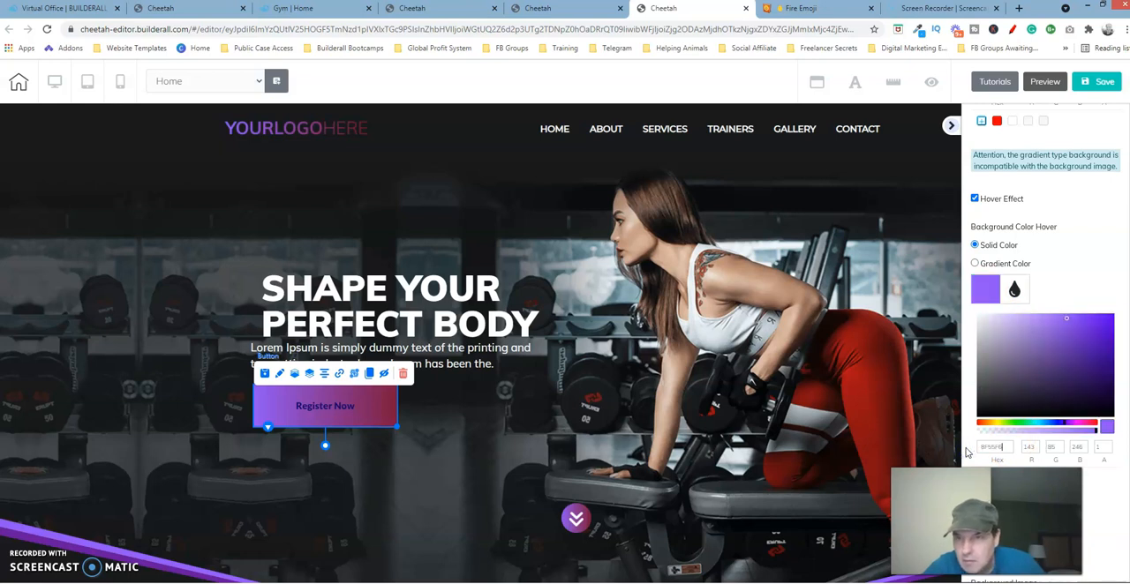
{"action": "left_click", "coordinate": [987, 288]}
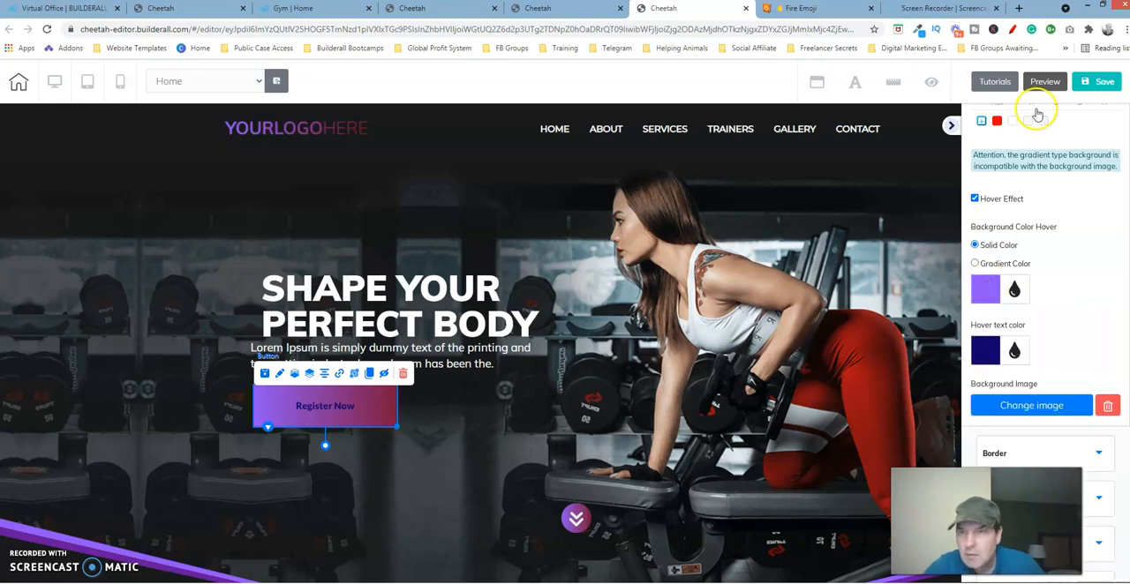
Step: Save the page, publish the site and dismiss the publishing confirmation
{"action": "left_click", "coordinate": [1103, 81]}
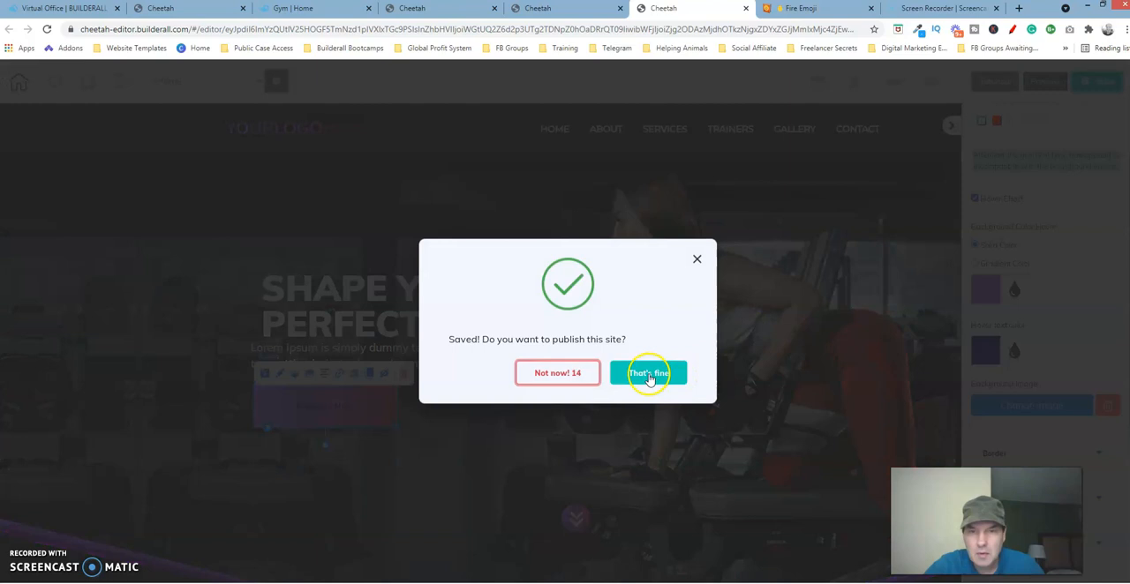
{"action": "left_click", "coordinate": [649, 376]}
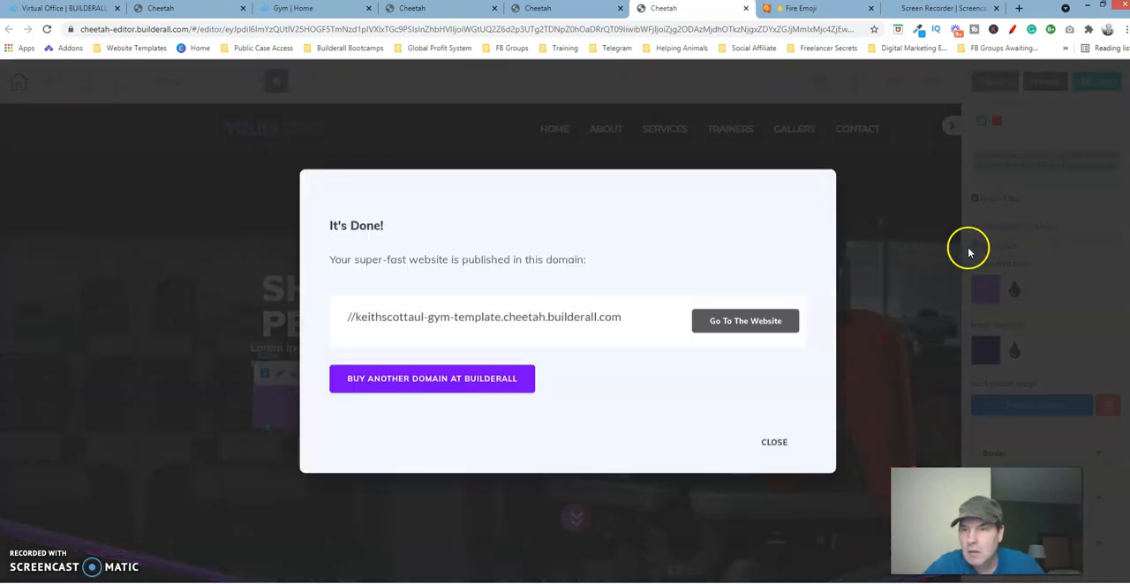
{"action": "left_click", "coordinate": [772, 442]}
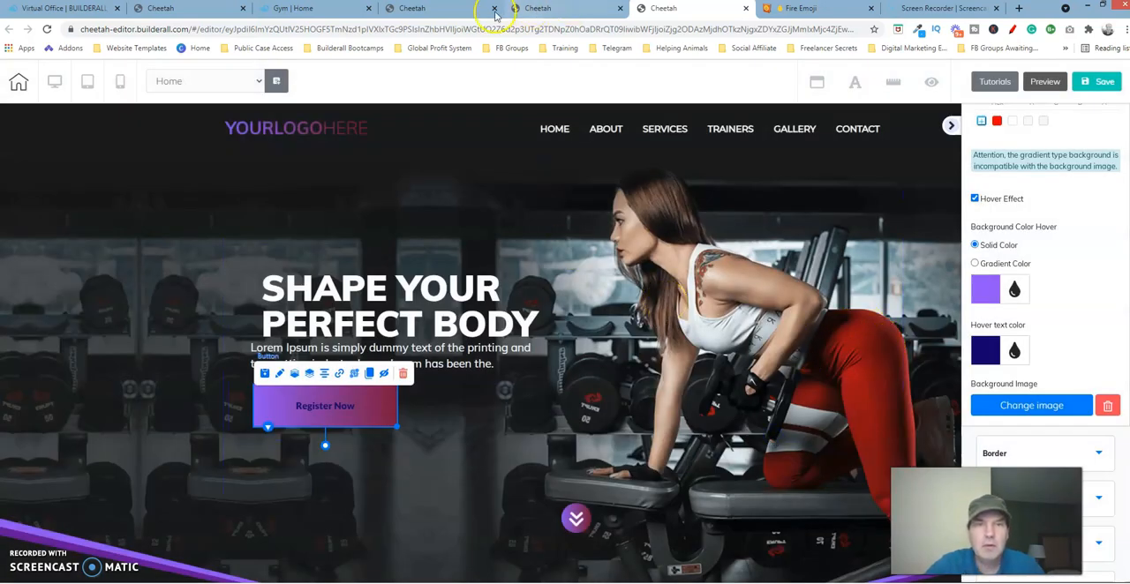
Step: Check the GET STARTED button's hover background and text colours on the published reference page
{"action": "left_click", "coordinate": [316, 9]}
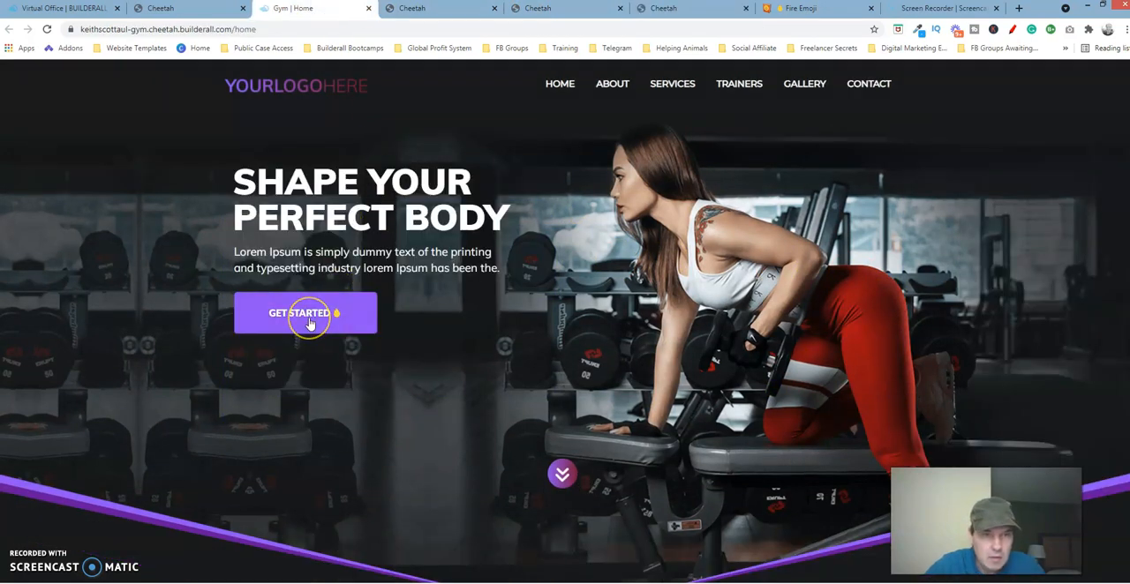
{"action": "left_click", "coordinate": [371, 271]}
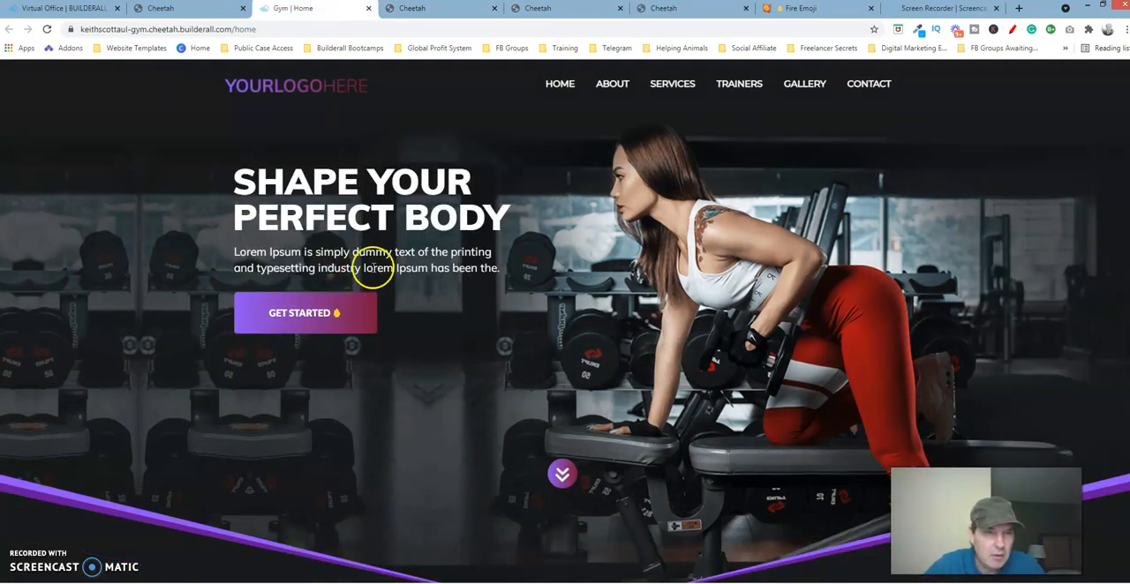
{"action": "left_click", "coordinate": [318, 314]}
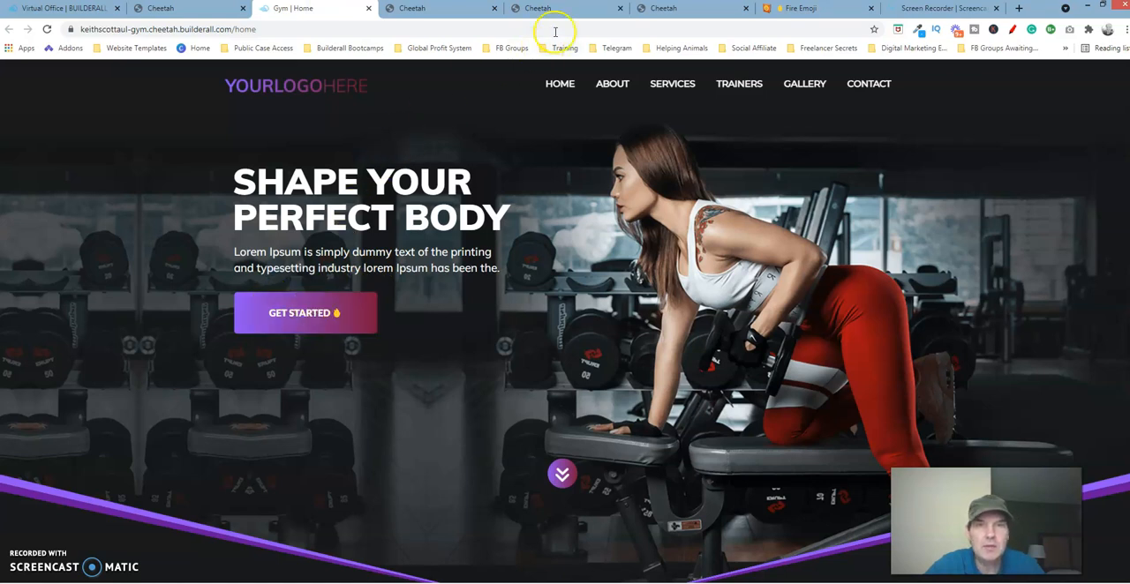
Step: Return to the editor of the page being built and set the Register Now button's hover text colour to white, FFFFFF
{"action": "left_click", "coordinate": [664, 9]}
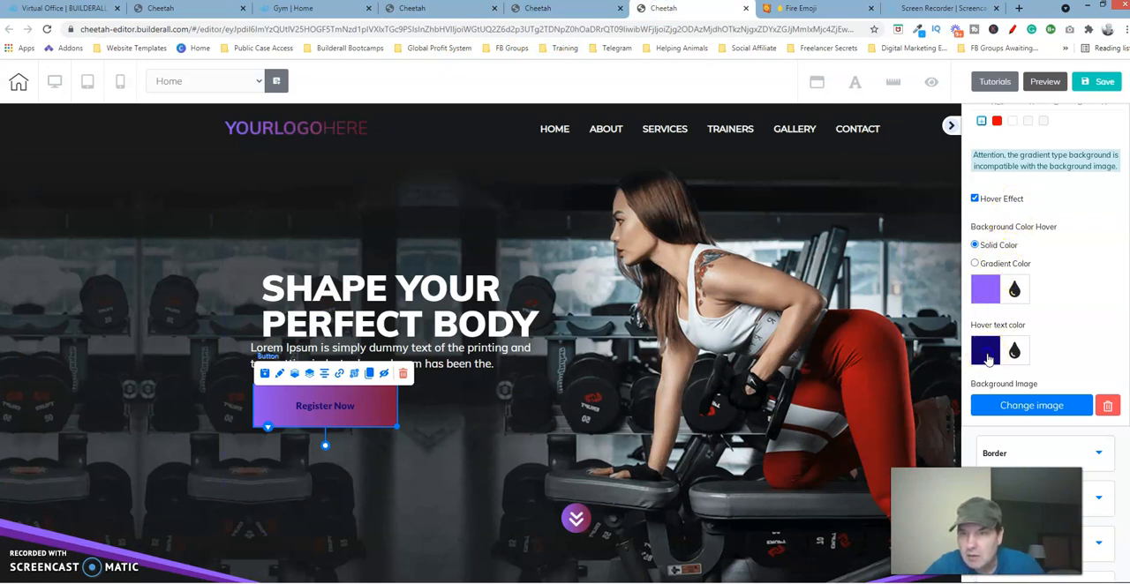
{"action": "left_click", "coordinate": [987, 355]}
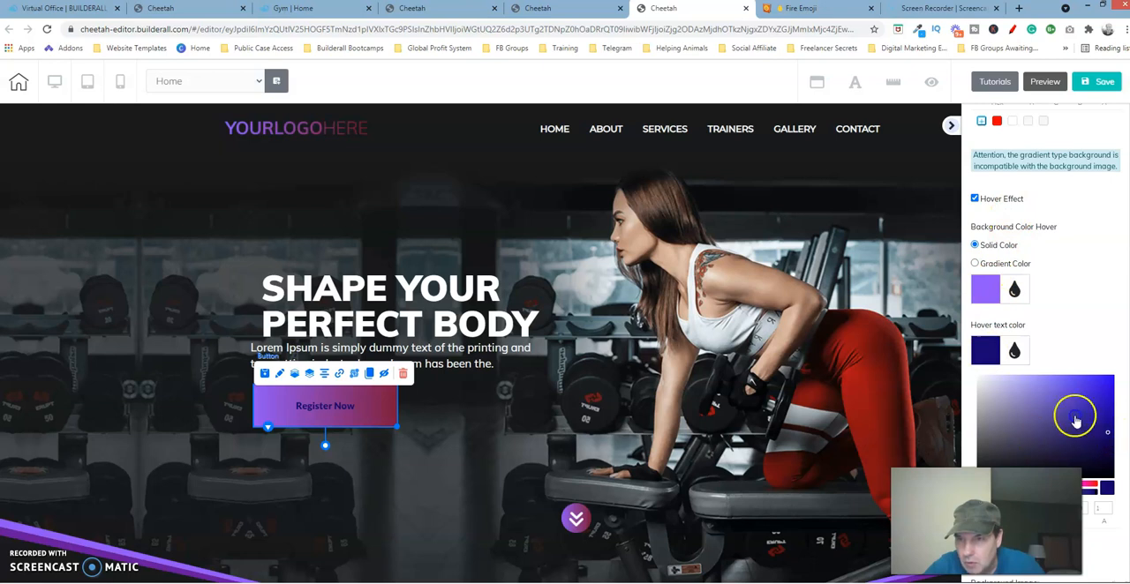
{"action": "left_click_drag", "start_coordinate": [981, 379], "coordinate": [959, 367]}
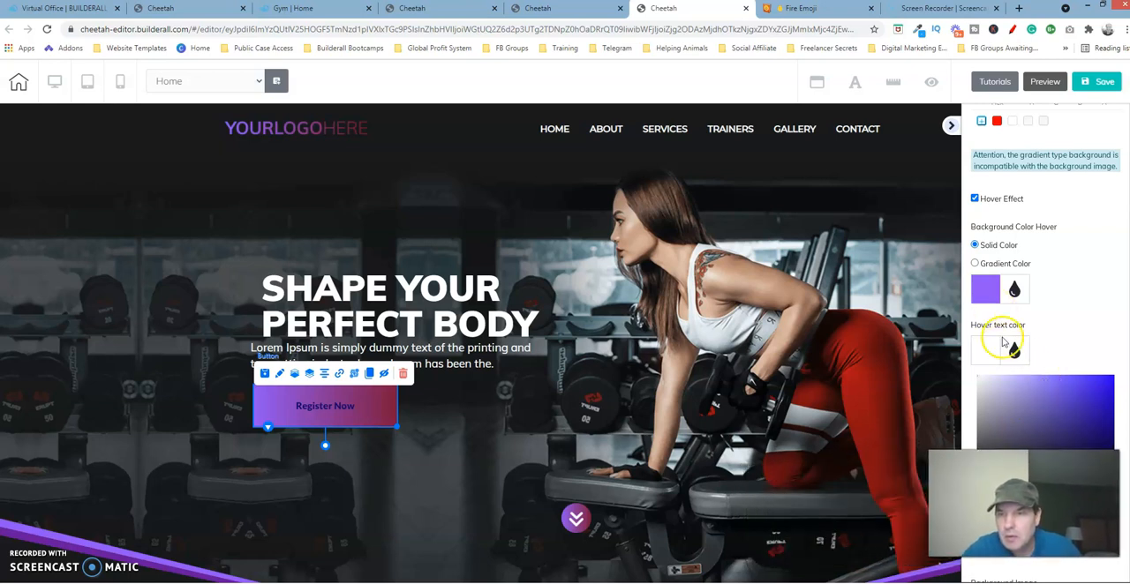
Step: Save and republish the site with the new hover text colour, closing the publishing confirmation
{"action": "left_click", "coordinate": [1105, 80]}
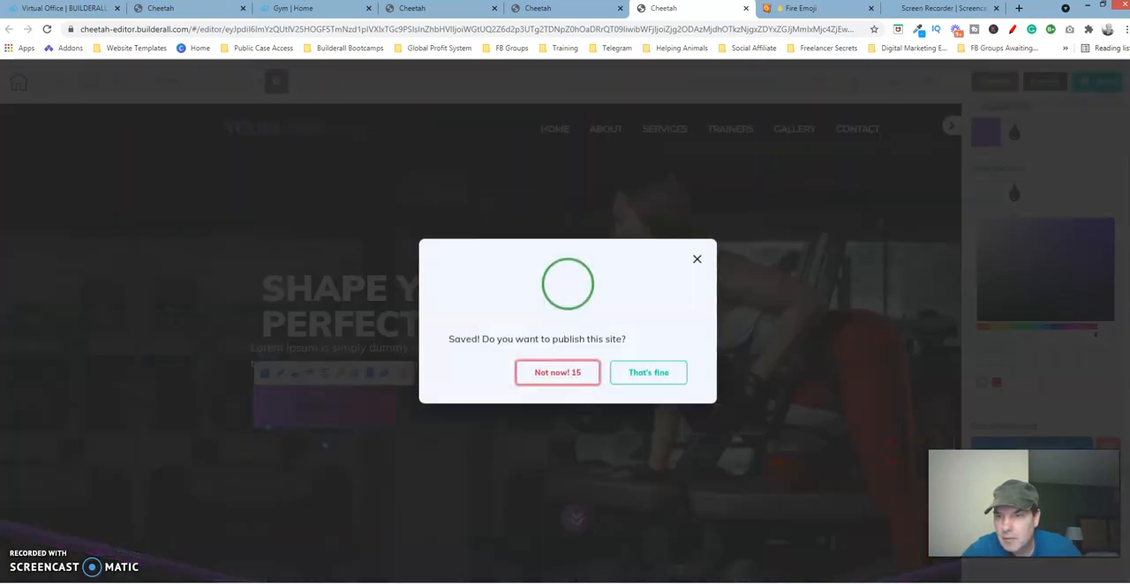
{"action": "left_click", "coordinate": [653, 372]}
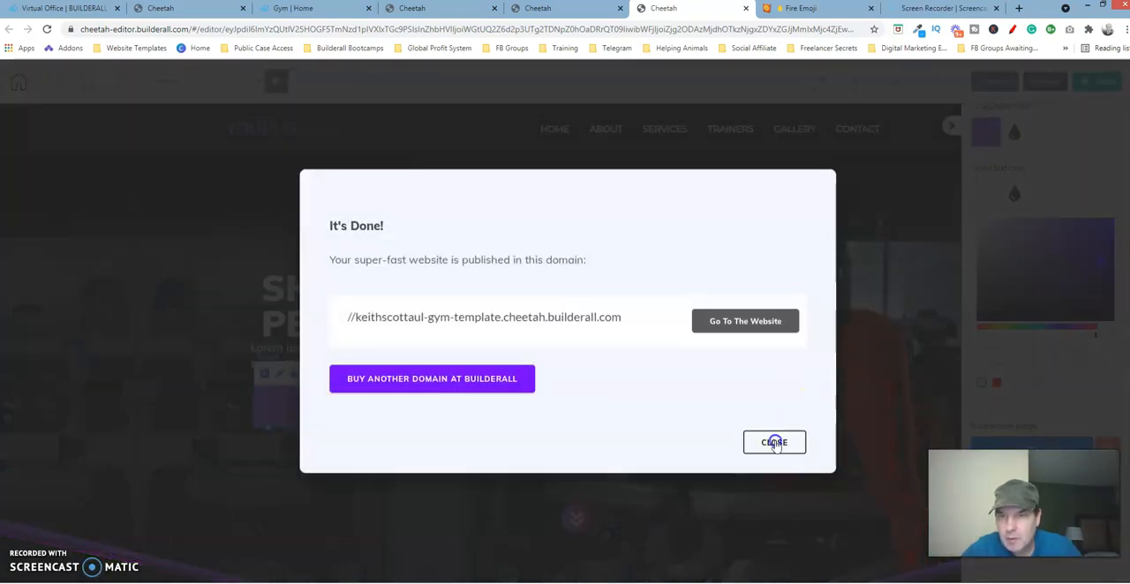
{"action": "left_click", "coordinate": [774, 443]}
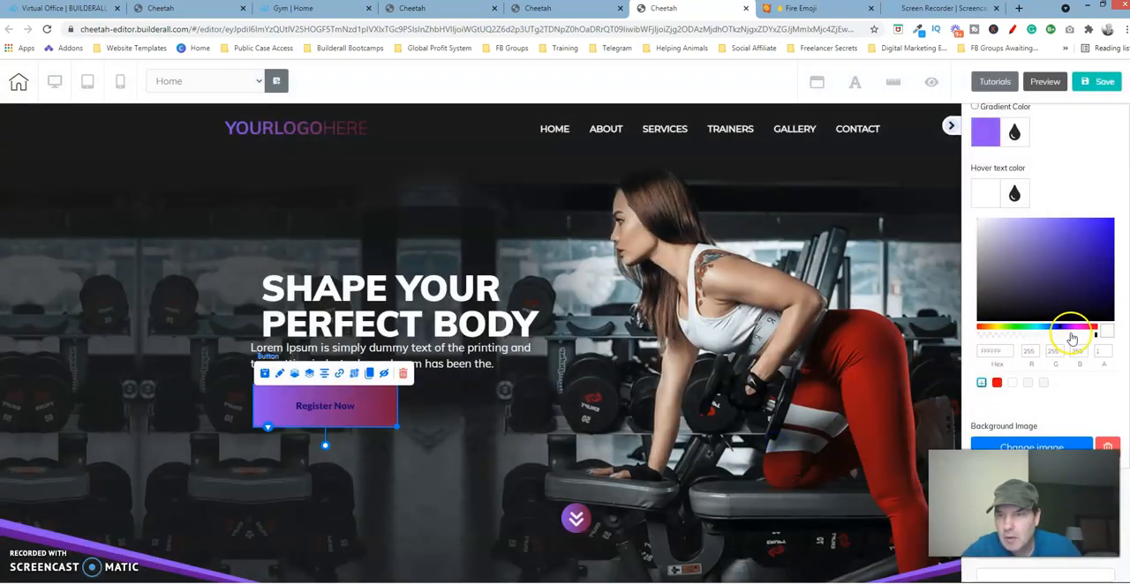
Step: Open the Headline settings of the Register Now button
{"action": "scroll", "coordinate": [1045, 265], "scroll_direction": "down", "scroll_amount": 5}
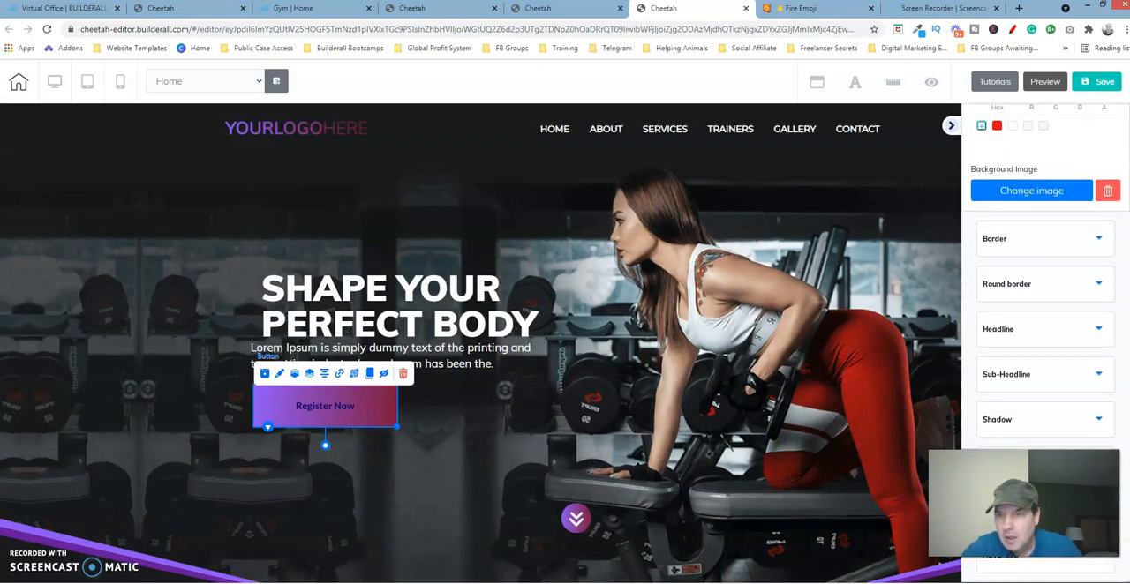
{"action": "left_click", "coordinate": [1024, 338]}
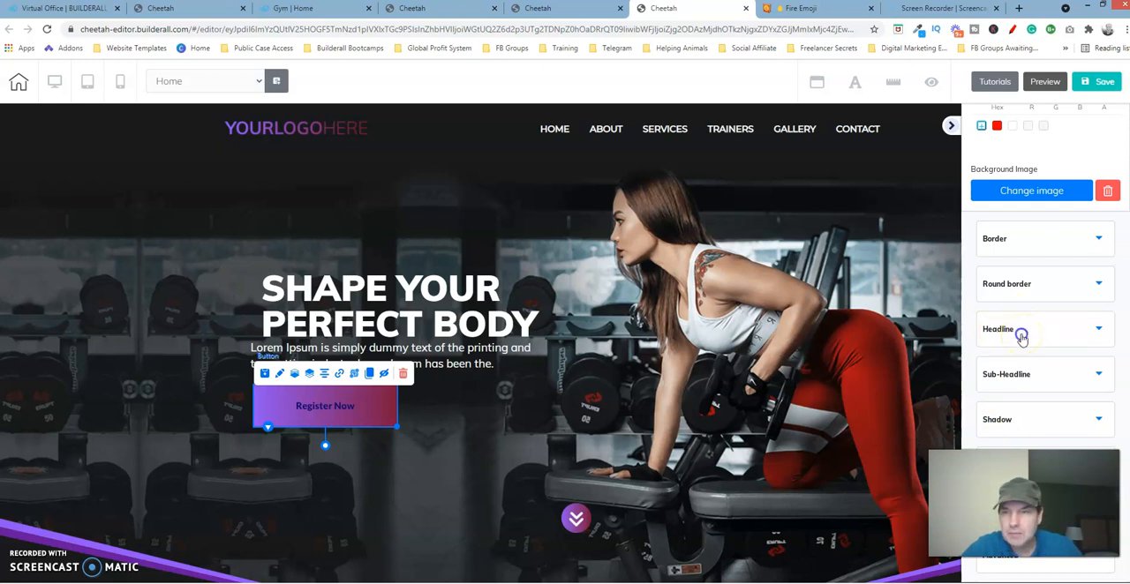
{"action": "left_click", "coordinate": [1022, 338]}
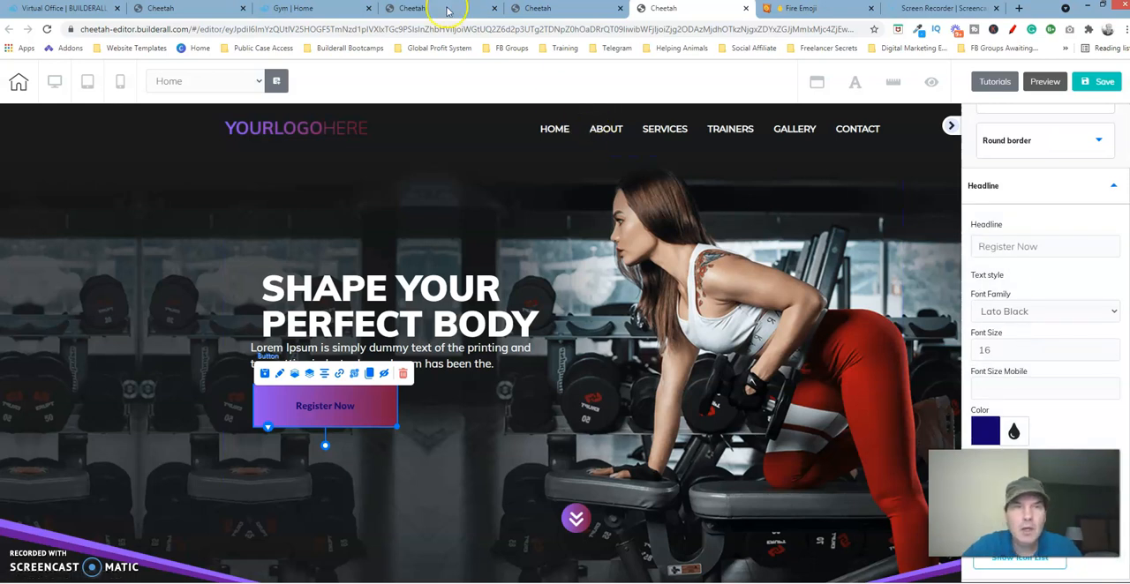
Step: In the reference page's editor, open the GET STARTED button's Headline settings and copy its full headline text, including the emoji
{"action": "left_click", "coordinate": [448, 11]}
{"action": "left_click", "coordinate": [257, 325]}
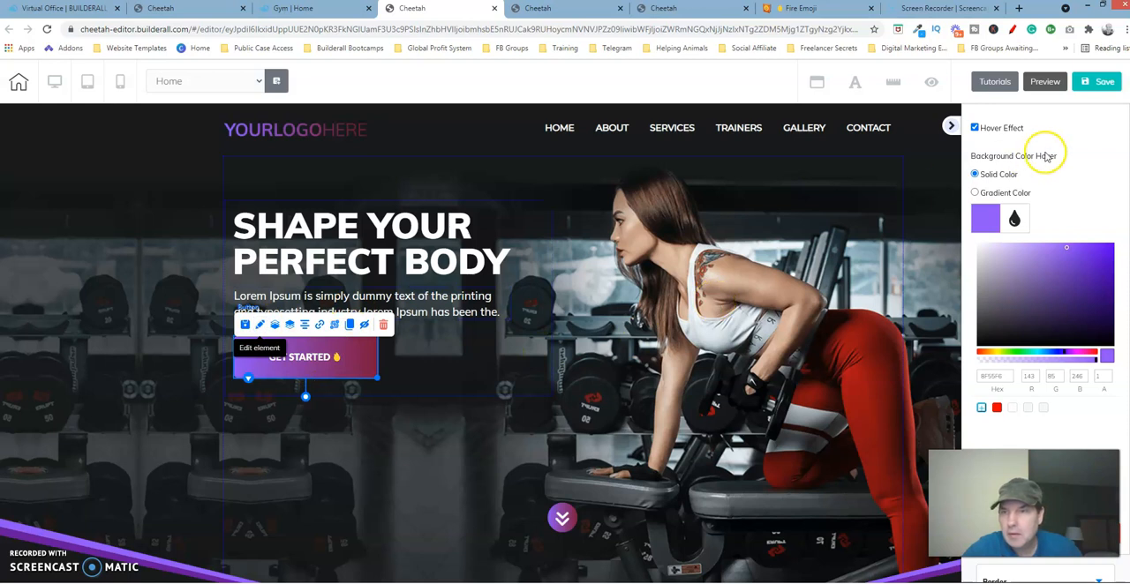
{"action": "scroll", "coordinate": [1047, 264], "scroll_direction": "down", "scroll_amount": 5}
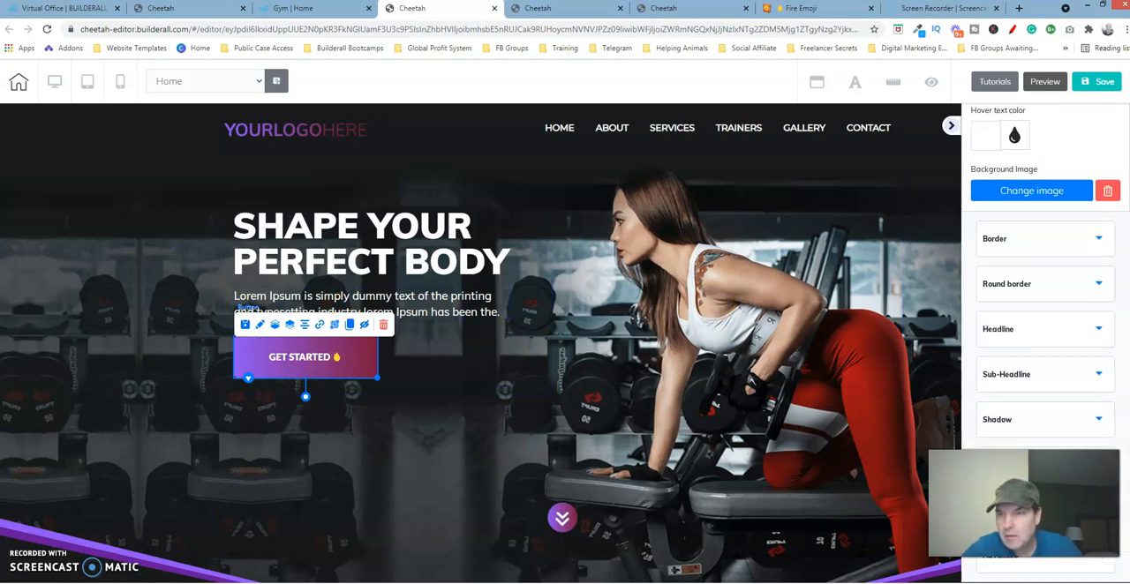
{"action": "left_click", "coordinate": [1035, 328]}
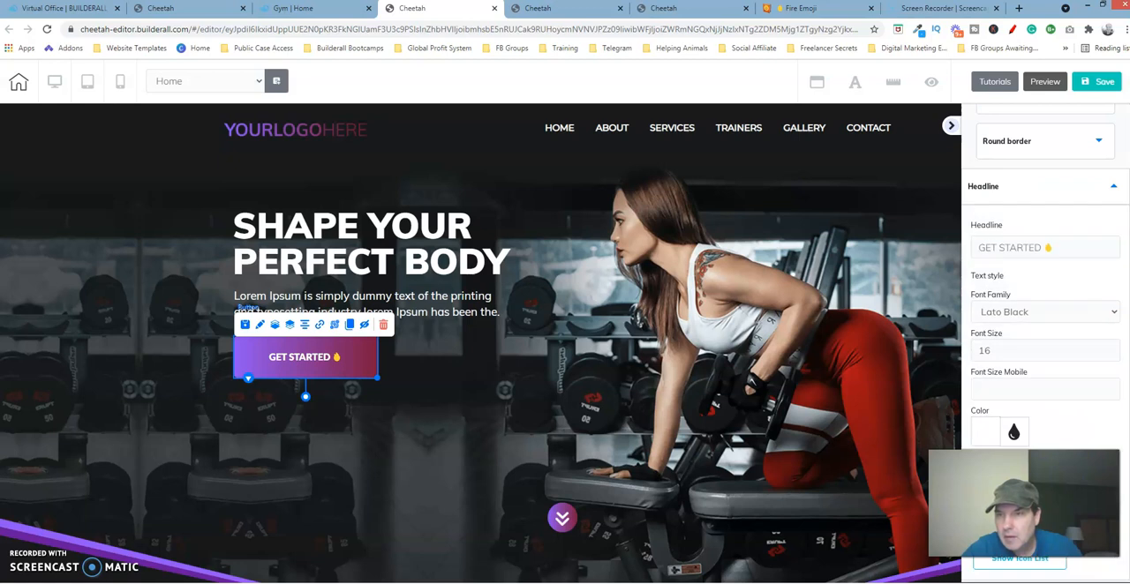
{"action": "scroll", "coordinate": [1046, 370], "scroll_direction": "down", "scroll_amount": 1}
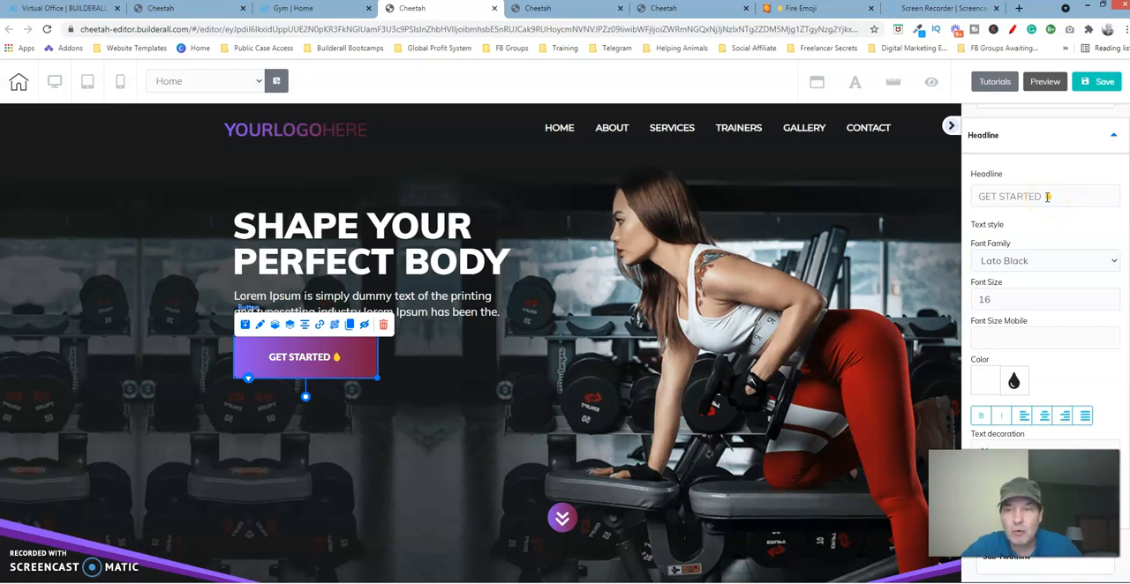
{"action": "left_click", "coordinate": [1064, 197]}
{"action": "left_click_drag", "start_coordinate": [1064, 197], "coordinate": [980, 196]}
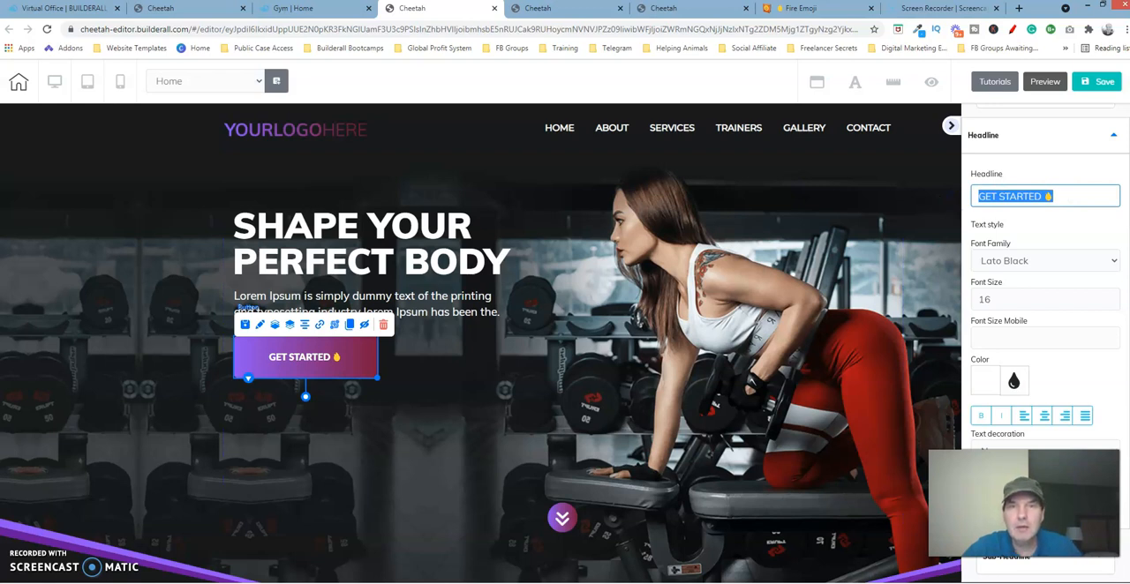
Step: In the editor of the page being built, replace the Register Now headline with the copied GET STARTED text and fire emoji
{"action": "left_click", "coordinate": [676, 9]}
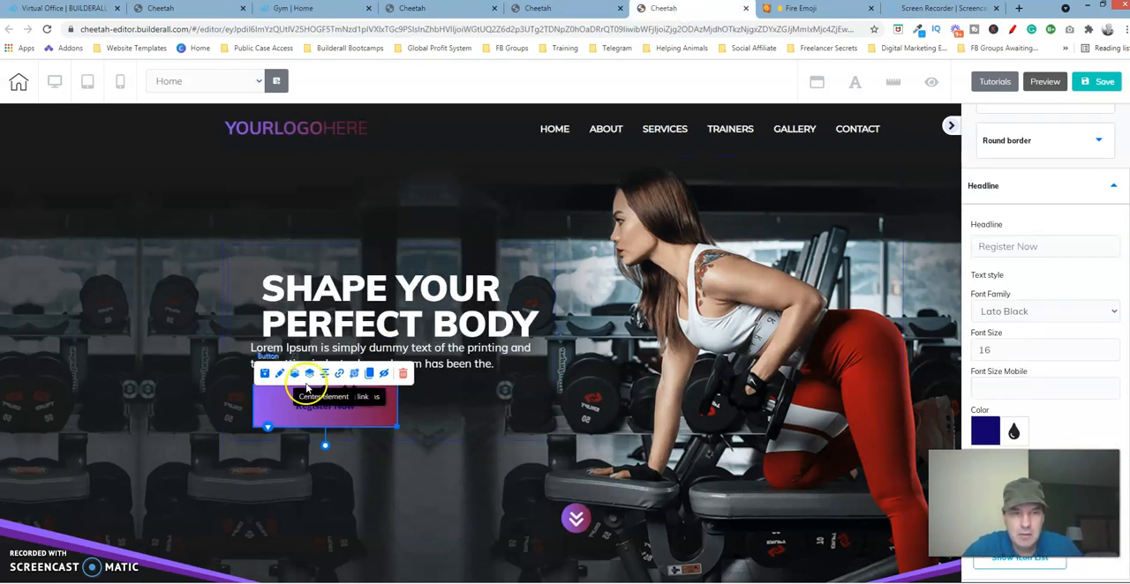
{"action": "left_click", "coordinate": [1052, 246]}
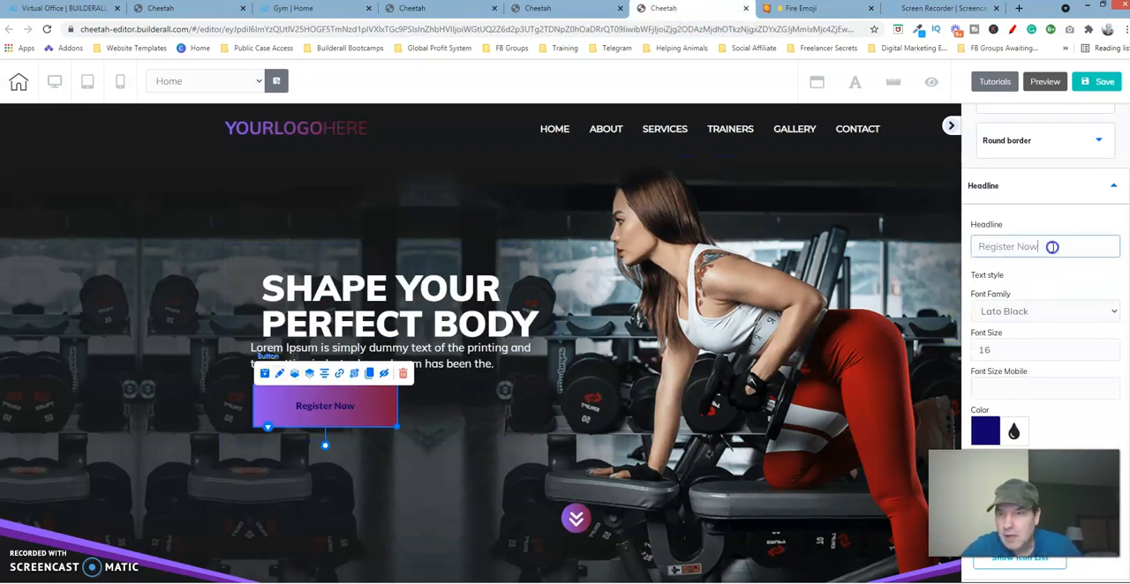
{"action": "left_click_drag", "start_coordinate": [1052, 246], "coordinate": [956, 255]}
{"action": "type", "text": "GET STARTED 👋"}
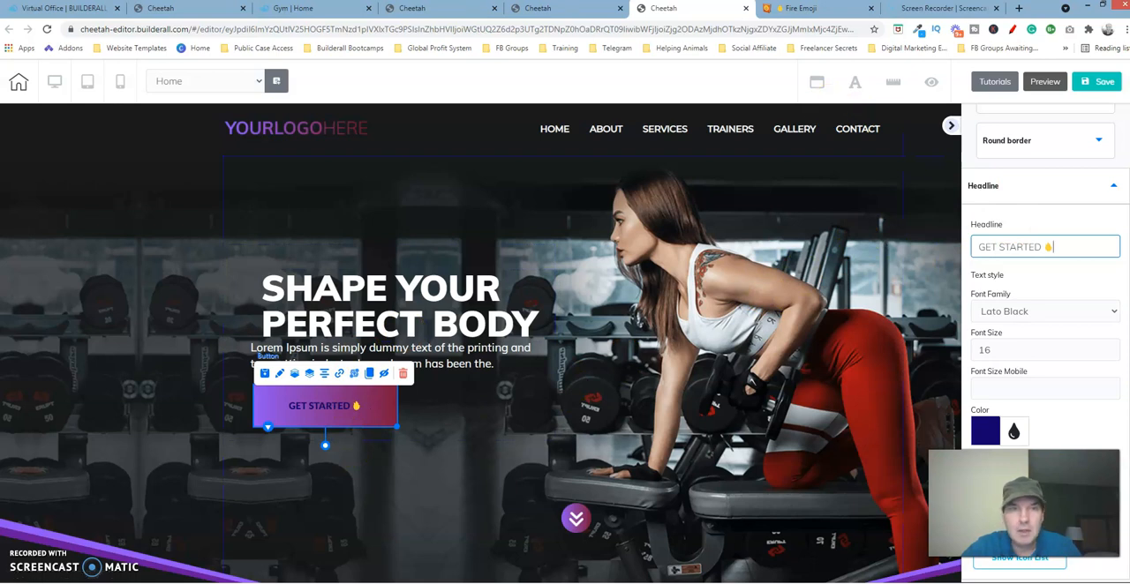
Step: Compare the headline text style with the reference button and set the new GET STARTED button's headline colour to white
{"action": "left_click", "coordinate": [440, 15]}
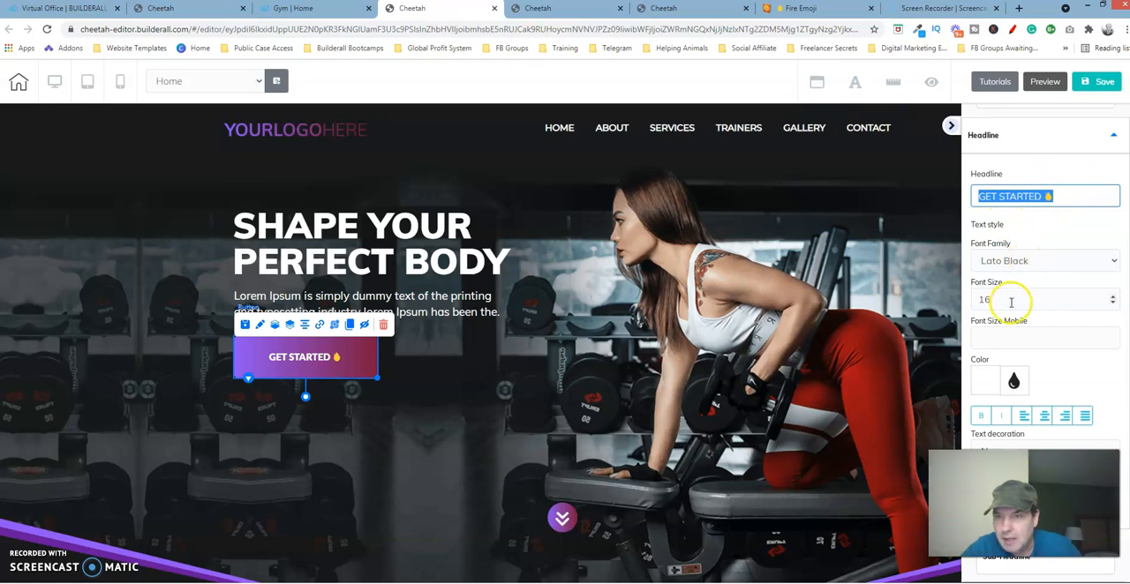
{"action": "left_click", "coordinate": [688, 13]}
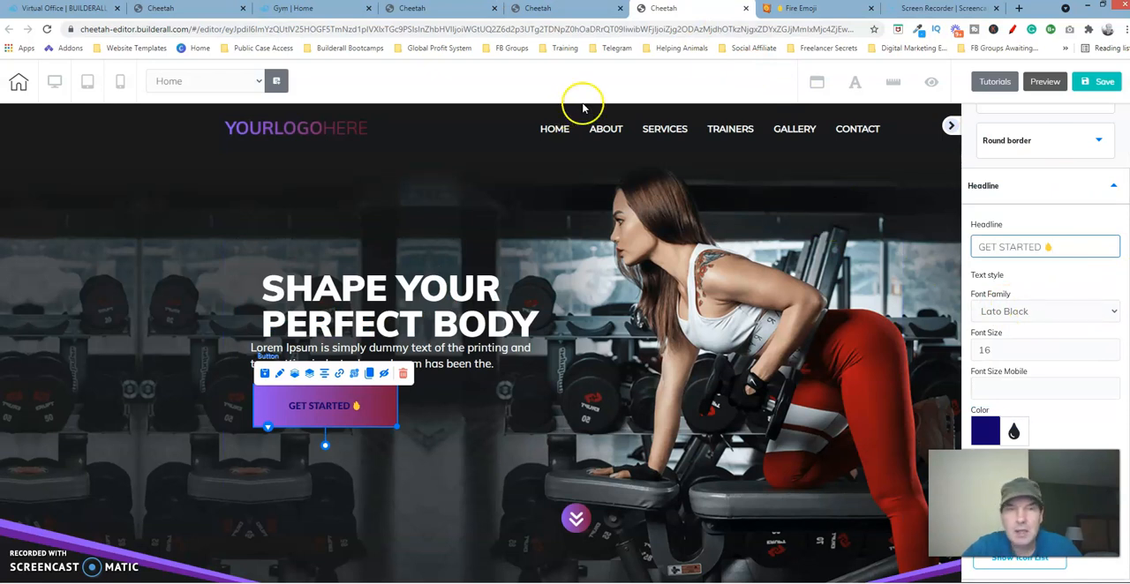
{"action": "left_click", "coordinate": [405, 16]}
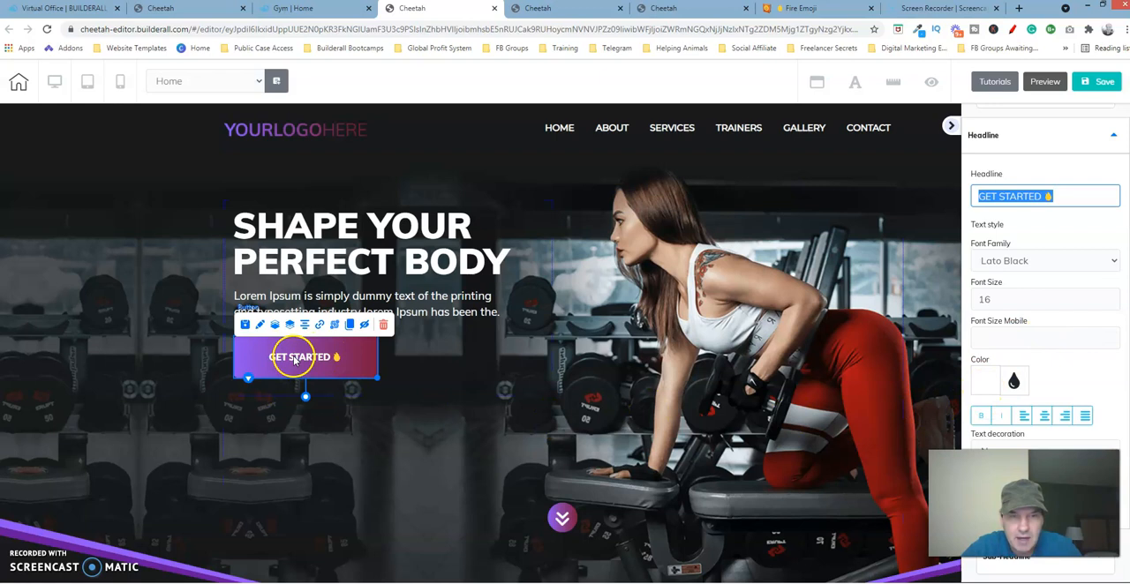
{"action": "left_click", "coordinate": [673, 8]}
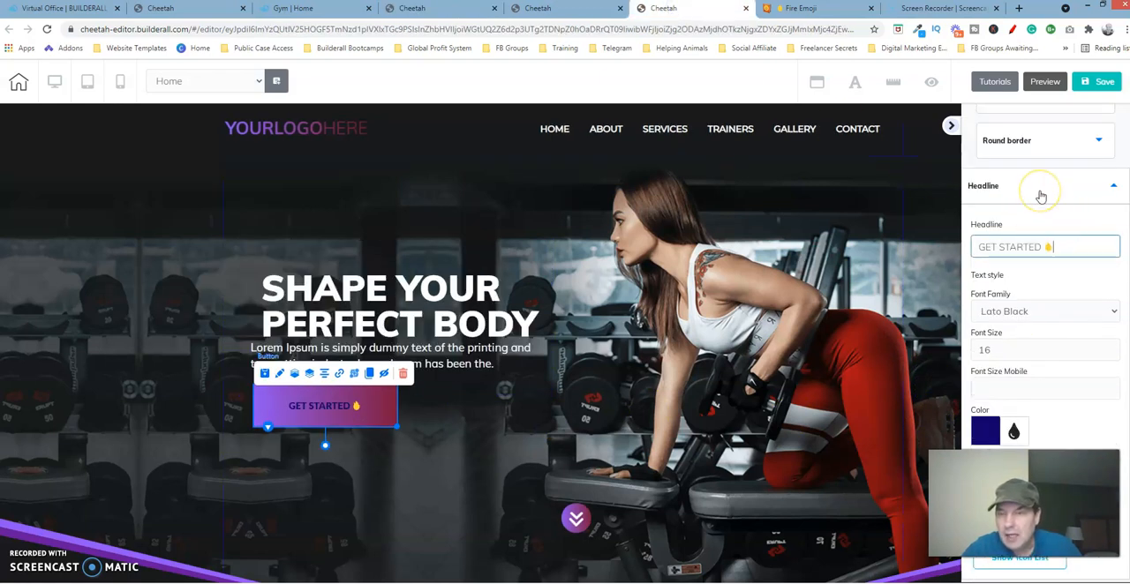
{"action": "left_click", "coordinate": [992, 431]}
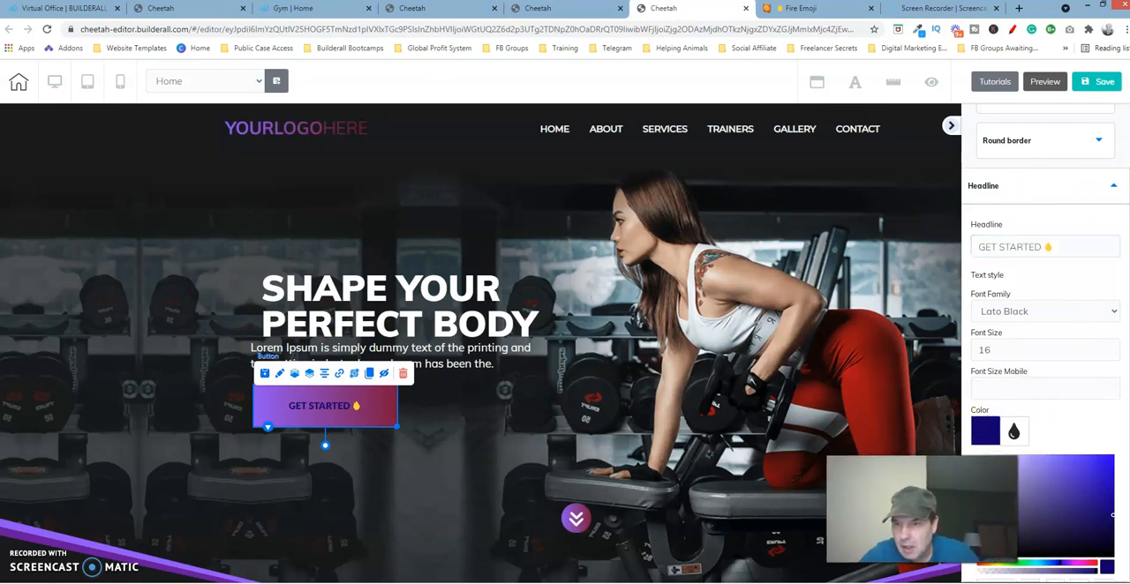
{"action": "left_click_drag", "start_coordinate": [1112, 519], "coordinate": [979, 456]}
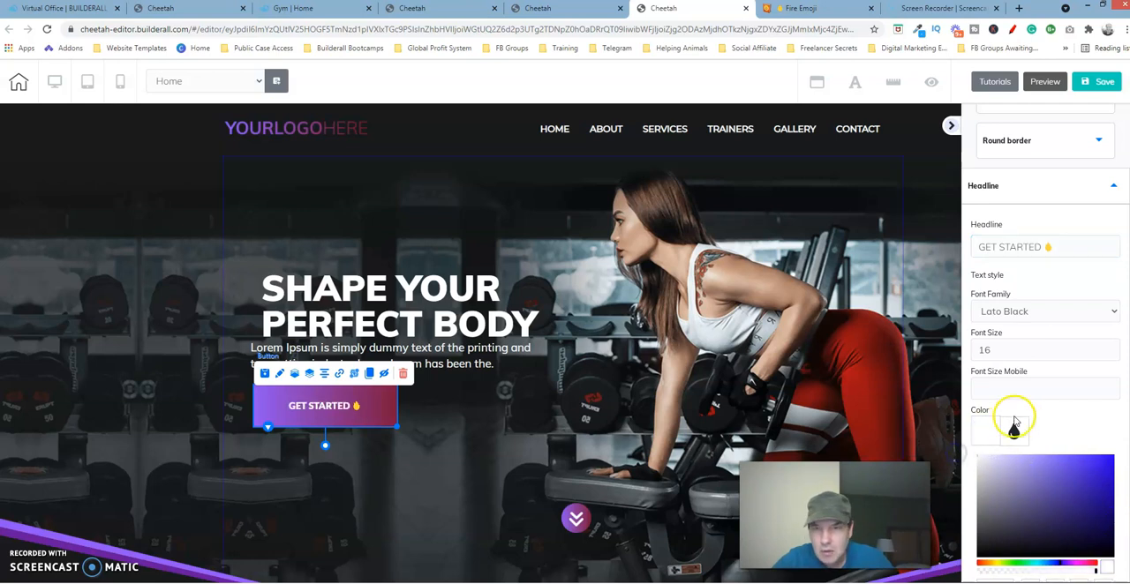
{"action": "left_click", "coordinate": [669, 416]}
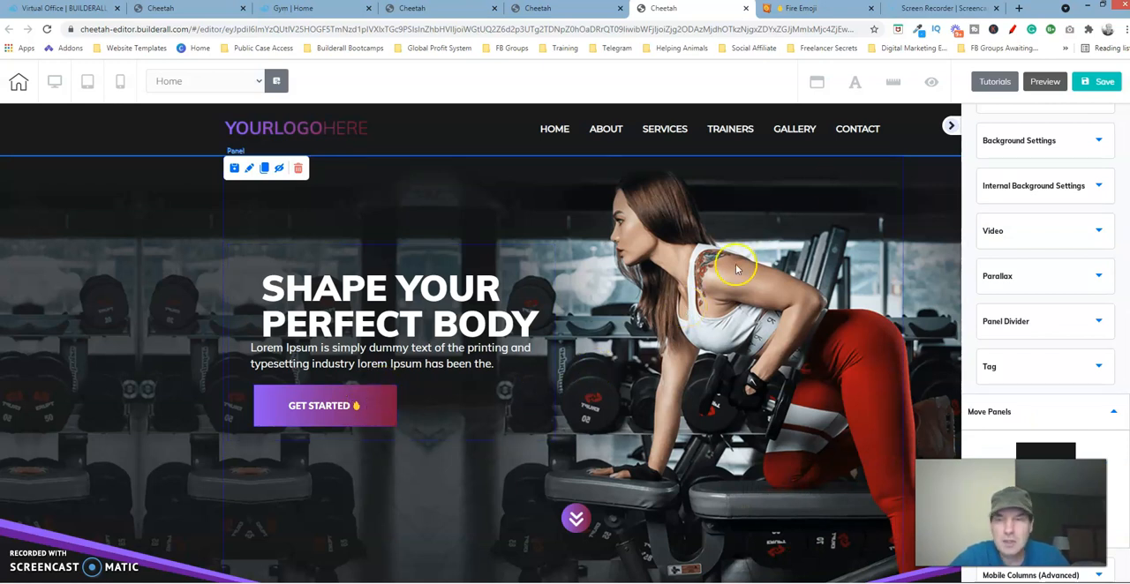
Step: Save and republish the site with the updated button headline, closing the publishing confirmation
{"action": "left_click", "coordinate": [1095, 80]}
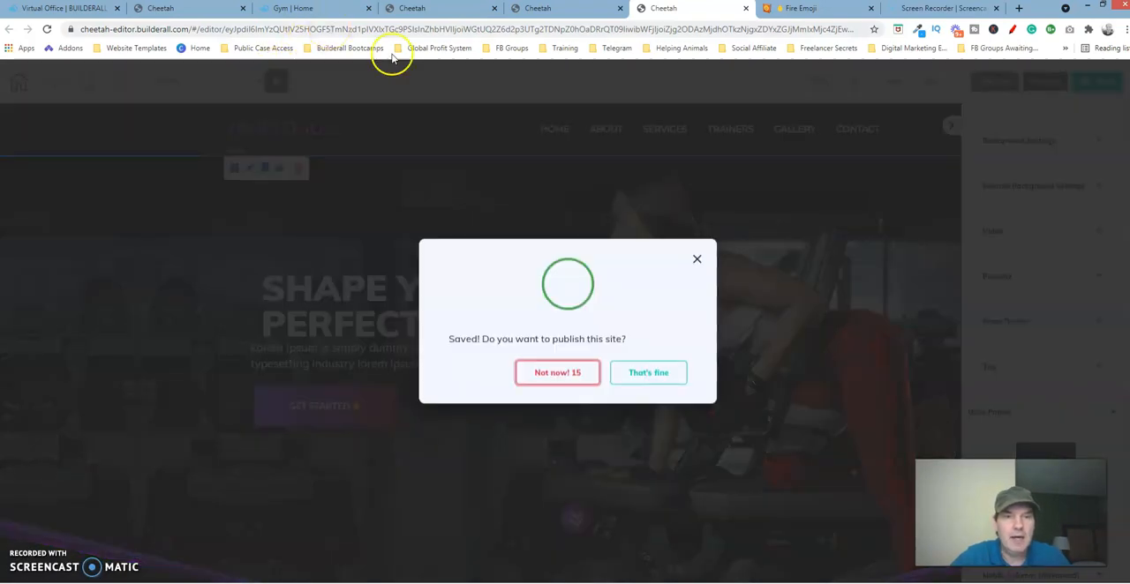
{"action": "left_click", "coordinate": [665, 370]}
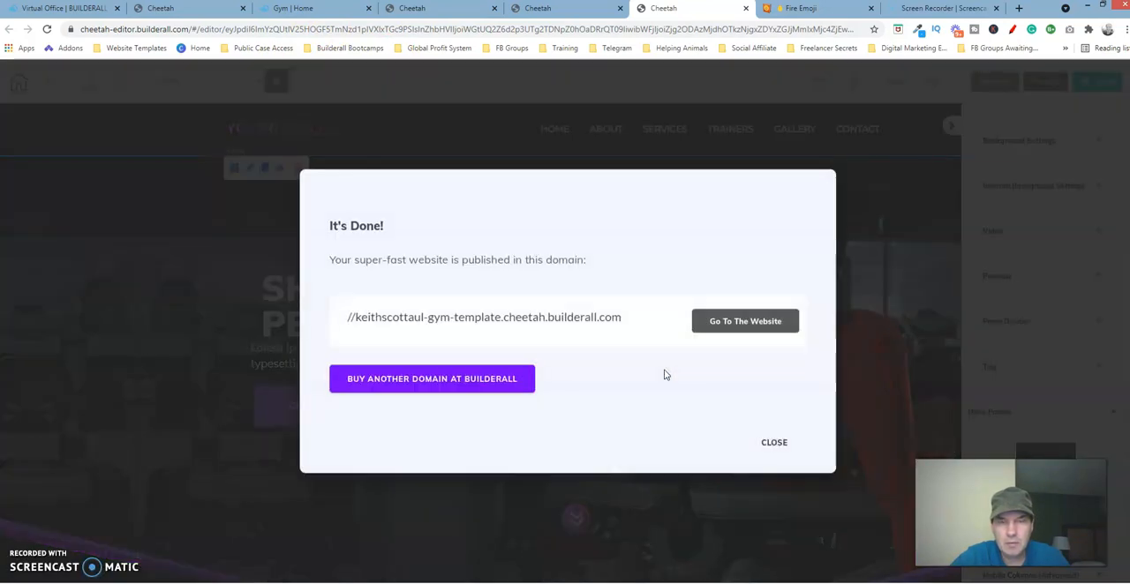
{"action": "left_click", "coordinate": [775, 443]}
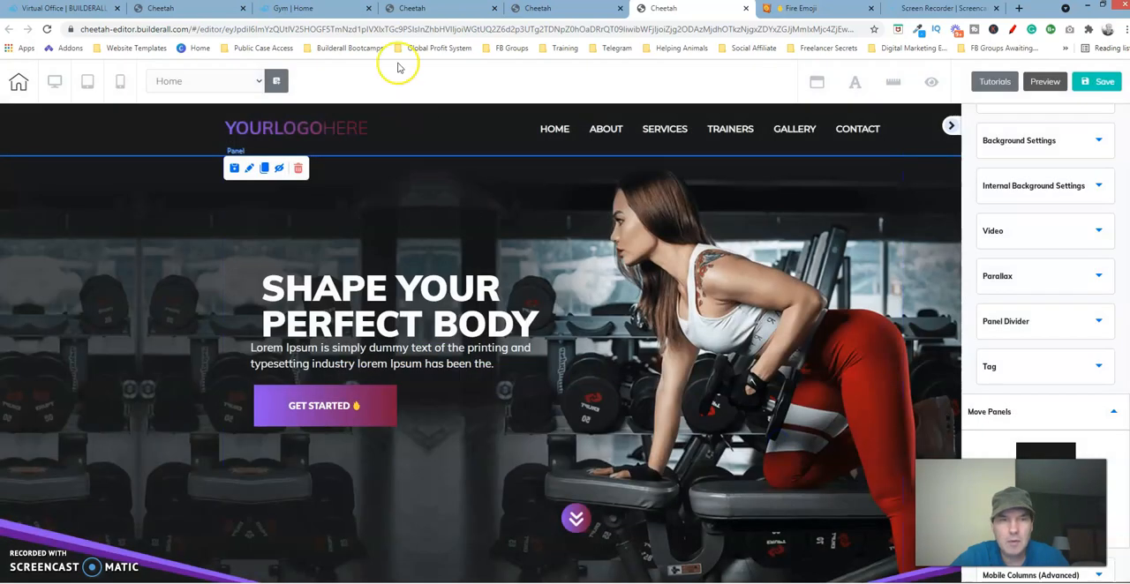
Step: Test where the GET STARTED button leads on the published reference page, and return to the hero section
{"action": "left_click", "coordinate": [296, 9]}
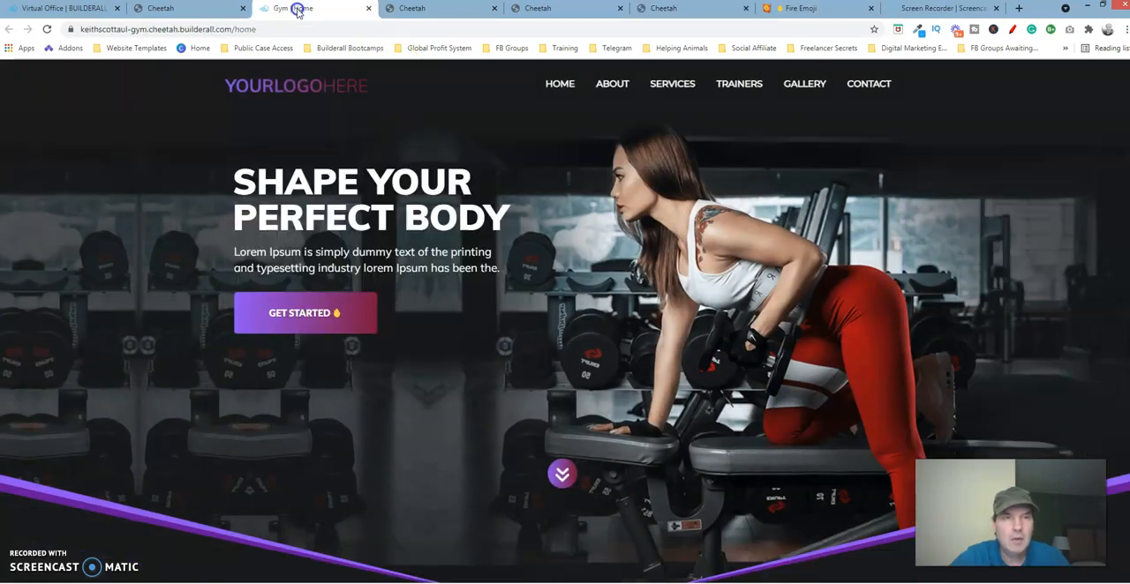
{"action": "left_click", "coordinate": [300, 311]}
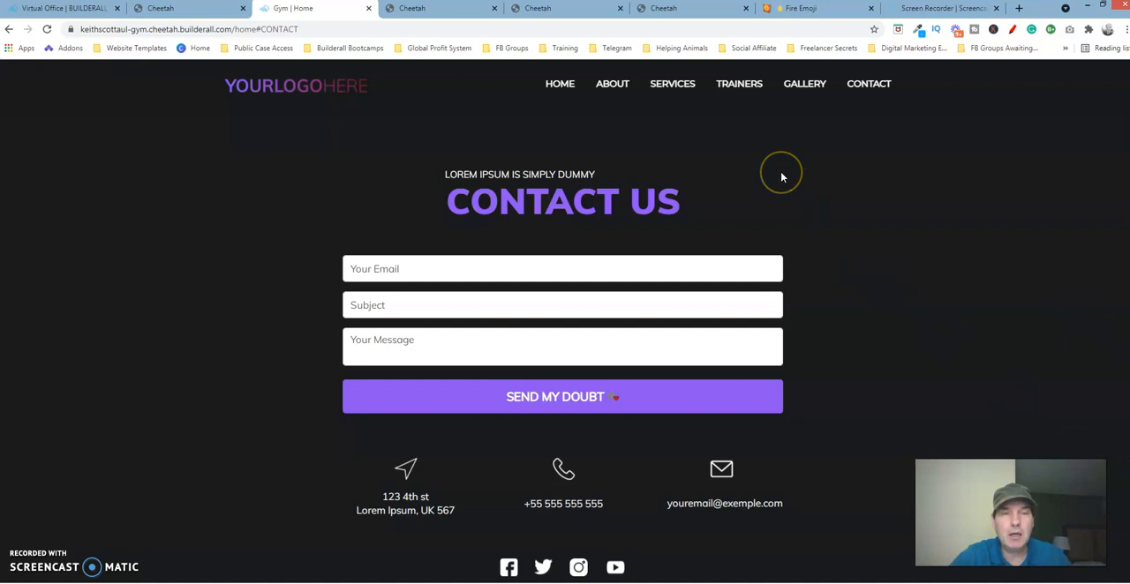
{"action": "left_click_drag", "start_coordinate": [1129, 552], "coordinate": [1128, 110]}
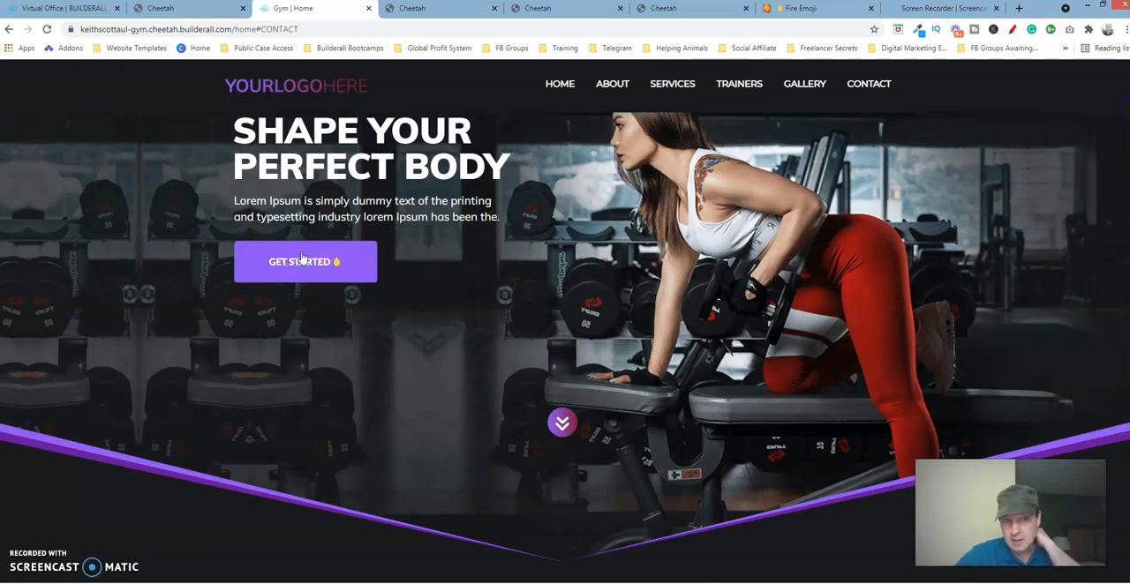
Step: In the editor of the page being built, examine the Anchor options in the GET STARTED button's link settings and cancel without setting a link
{"action": "left_click", "coordinate": [680, 8]}
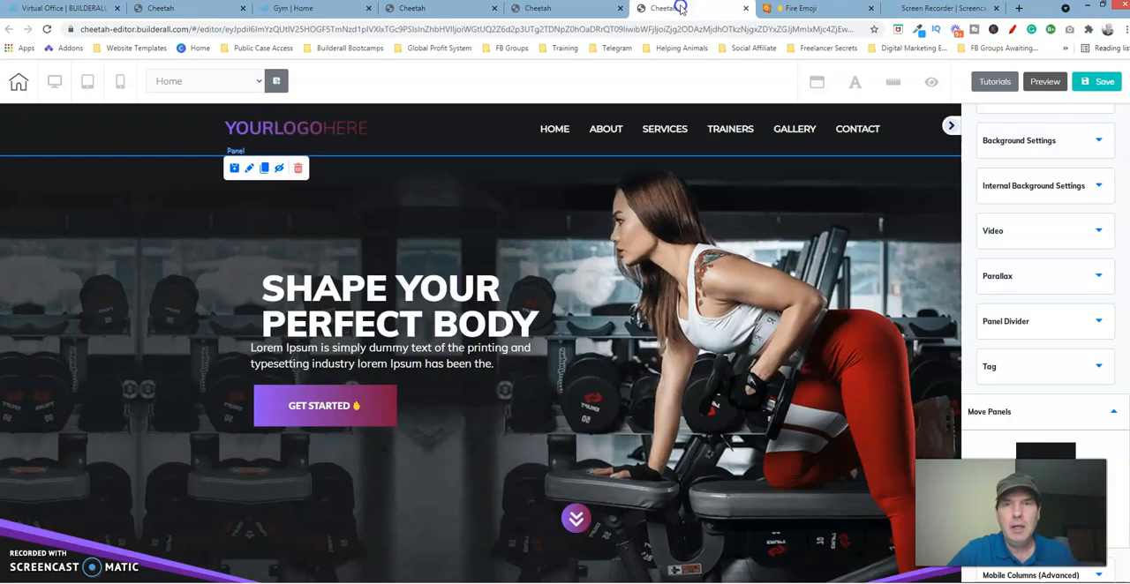
{"action": "left_click", "coordinate": [314, 404]}
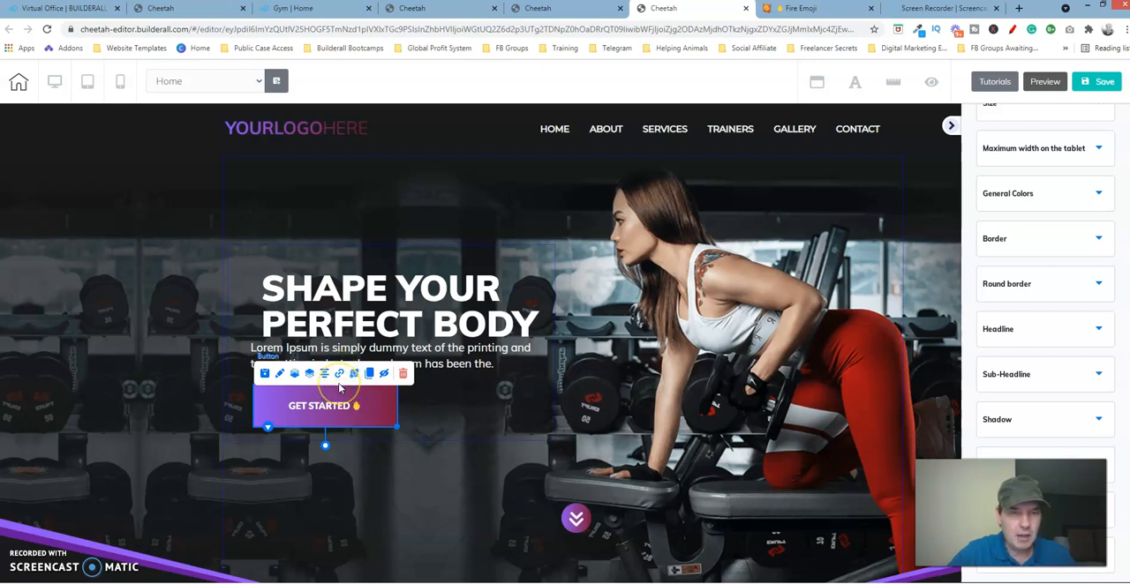
{"action": "left_click", "coordinate": [312, 406]}
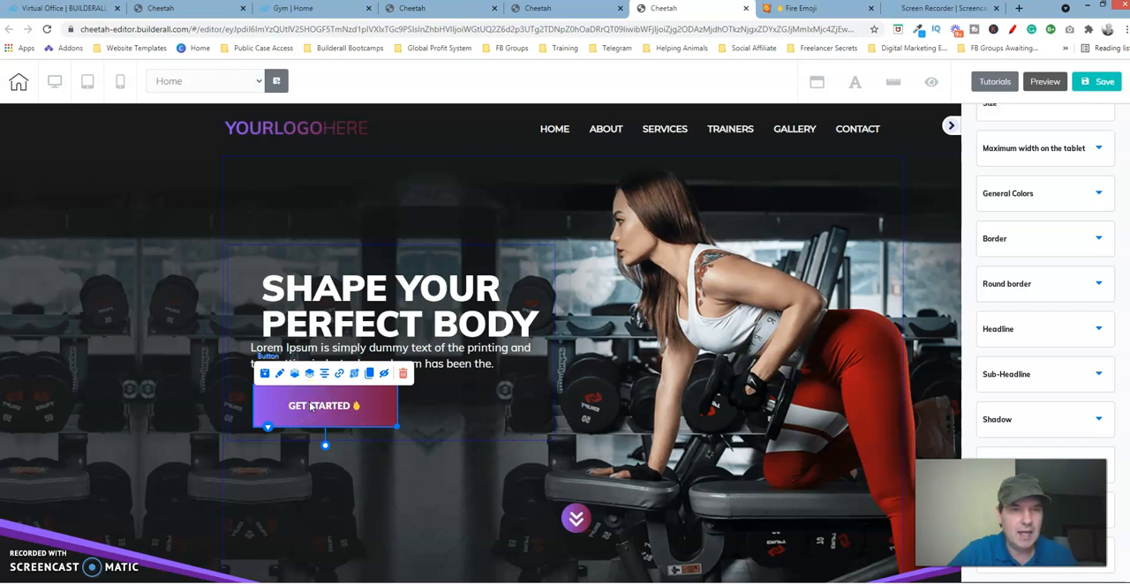
{"action": "left_click", "coordinate": [340, 376]}
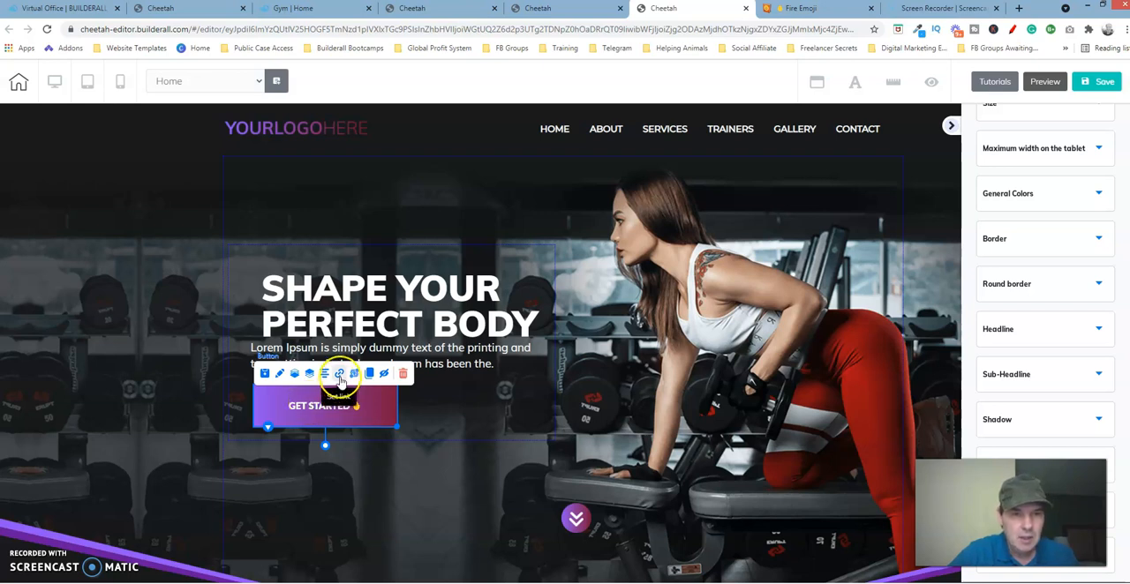
{"action": "left_click", "coordinate": [341, 378]}
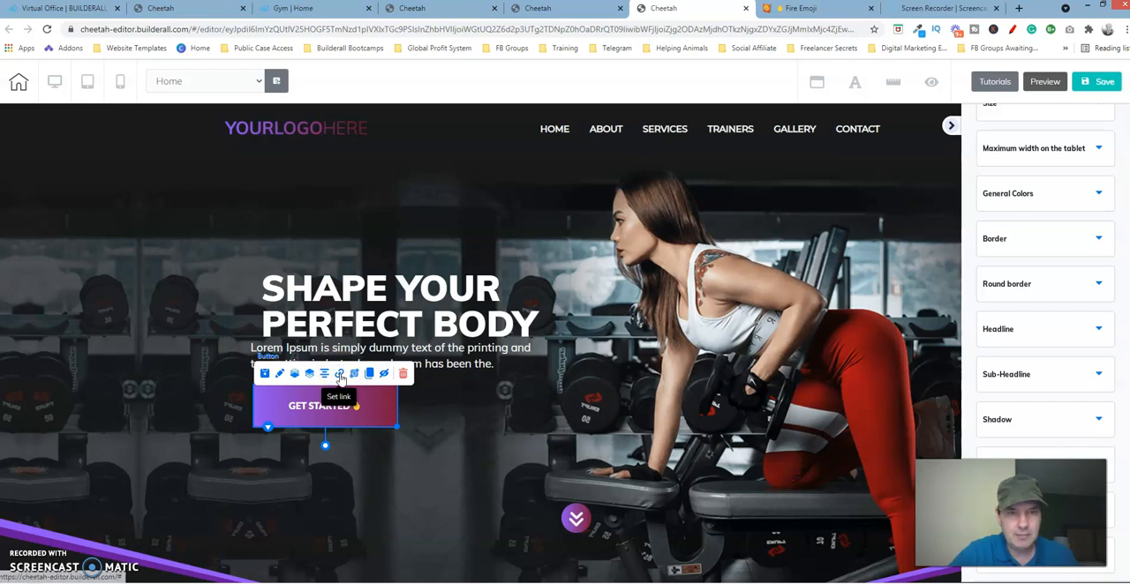
{"action": "left_click", "coordinate": [341, 378]}
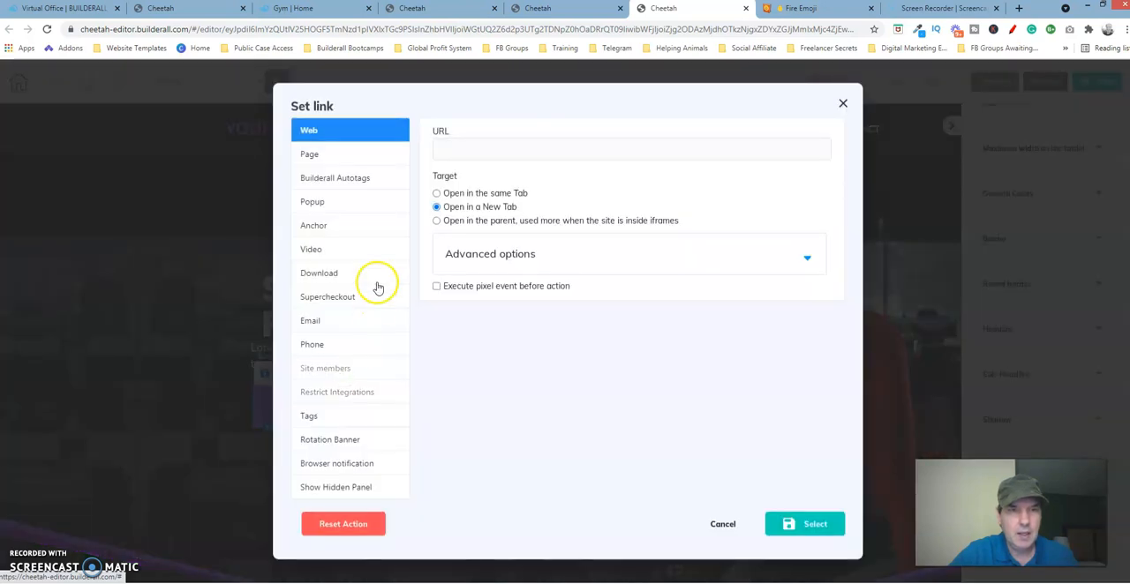
{"action": "left_click", "coordinate": [335, 228]}
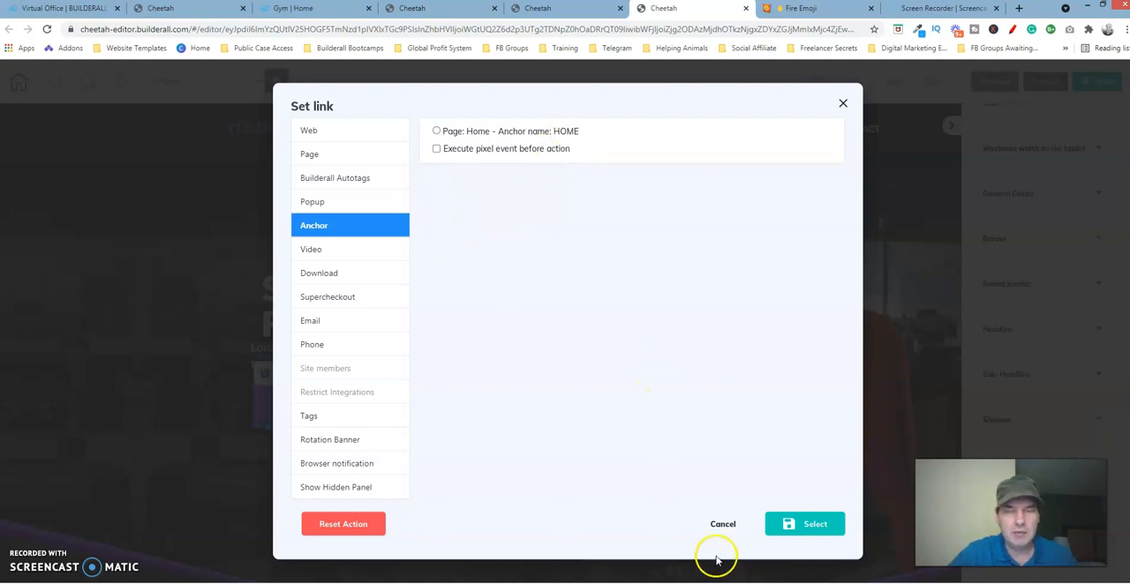
{"action": "left_click", "coordinate": [726, 525]}
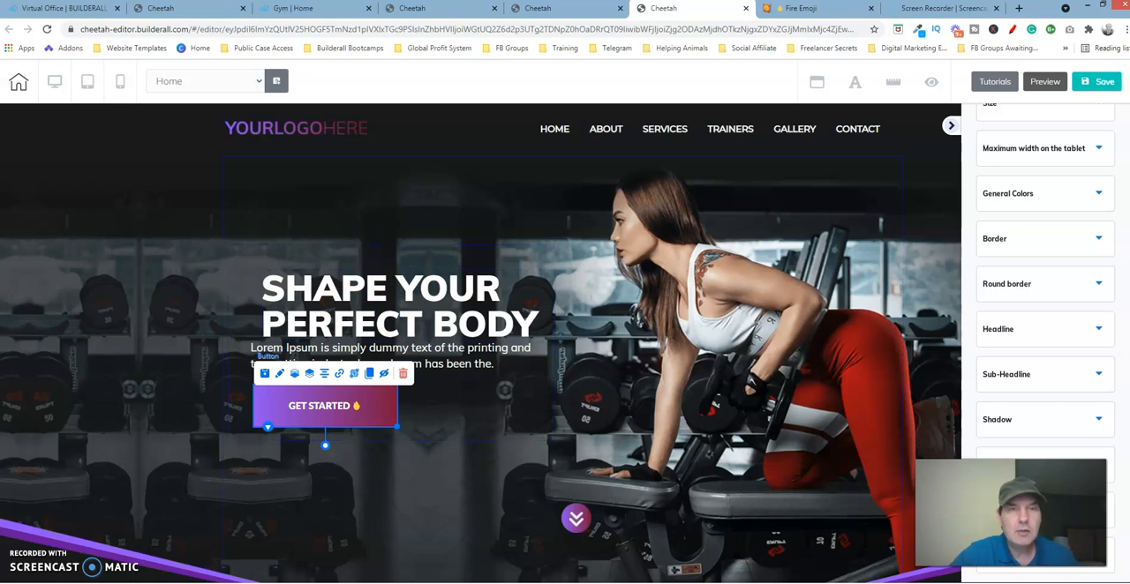
Step: Check the placement of the SHAPE YOUR PERFECT BODY heading in the reference page's editor
{"action": "left_click", "coordinate": [433, 10]}
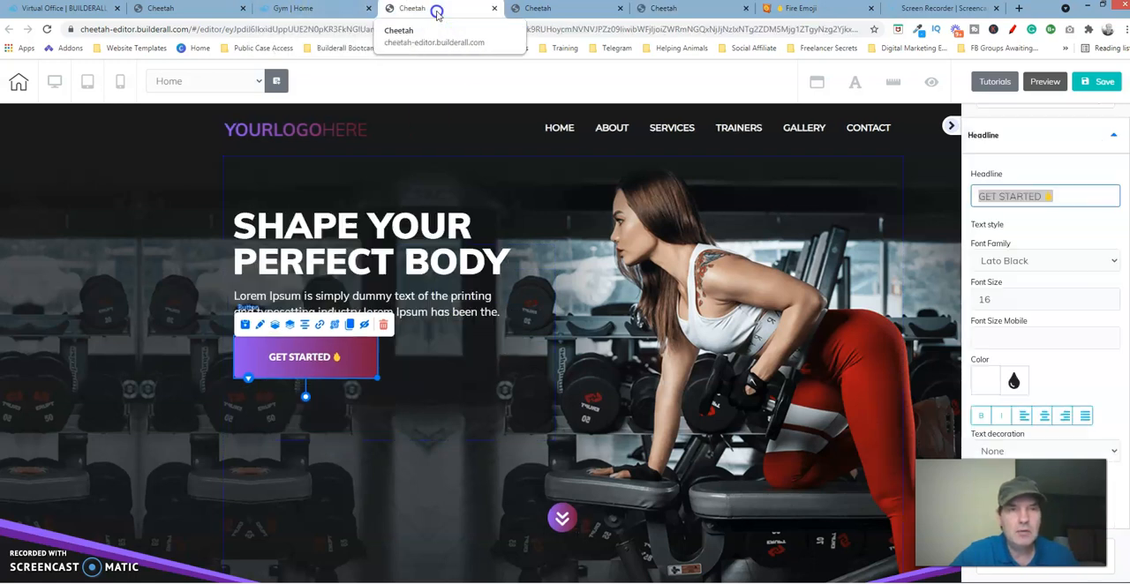
{"action": "left_click", "coordinate": [430, 205]}
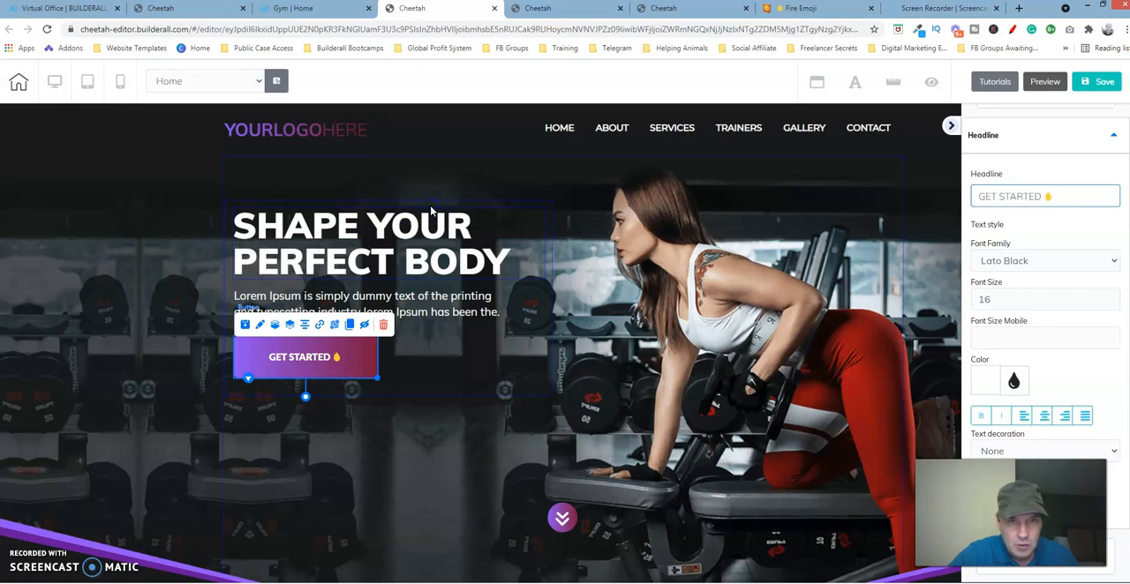
{"action": "left_click", "coordinate": [431, 212]}
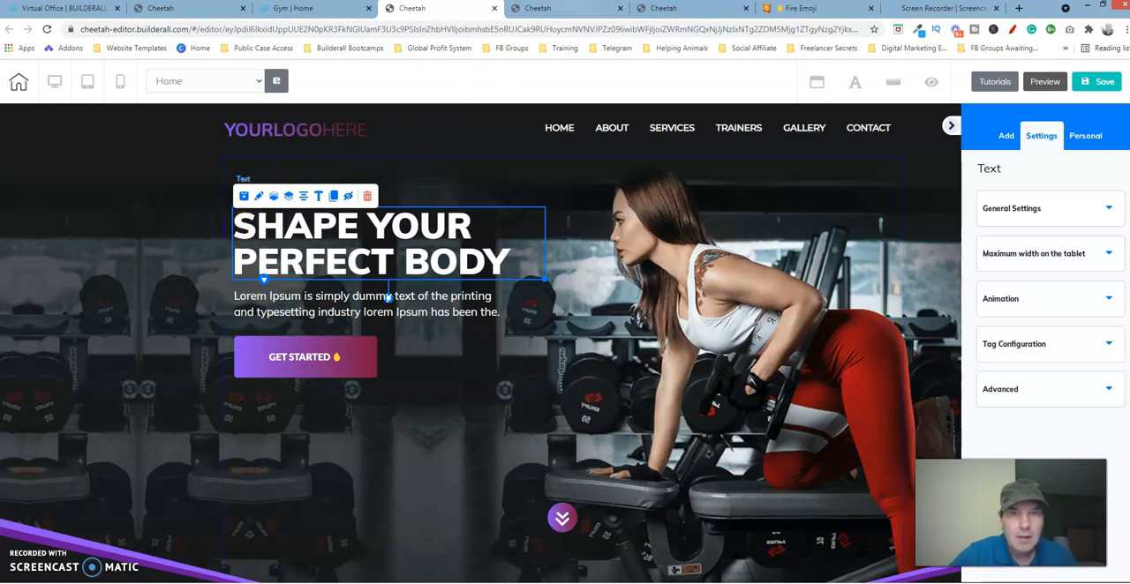
Step: In the page being built, nudge the hero box containing the heading, paragraph and GET STARTED button upward
{"action": "left_click", "coordinate": [676, 13]}
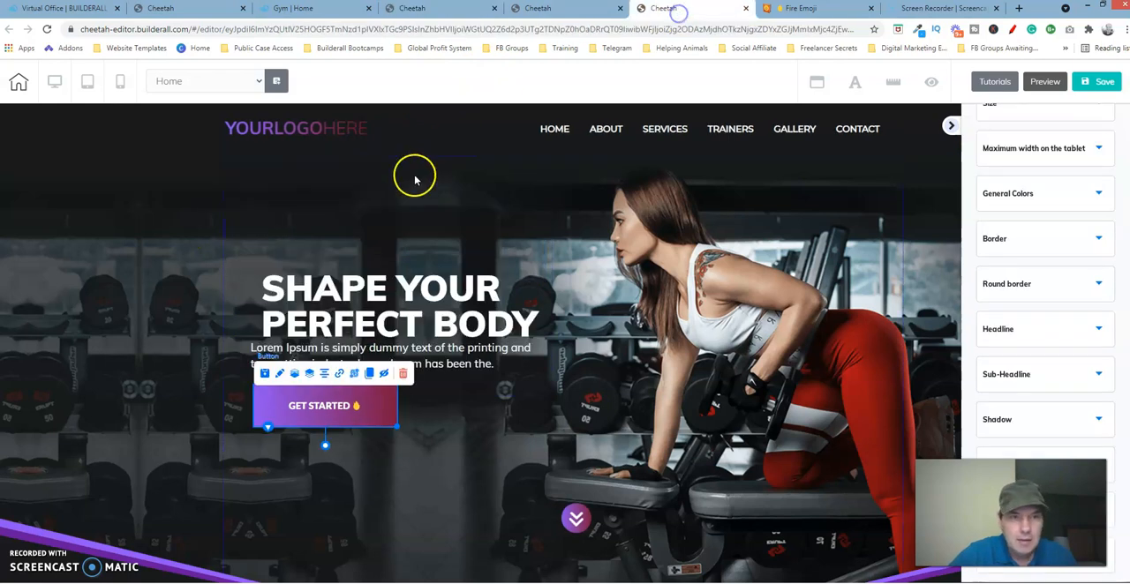
{"action": "left_click", "coordinate": [301, 257]}
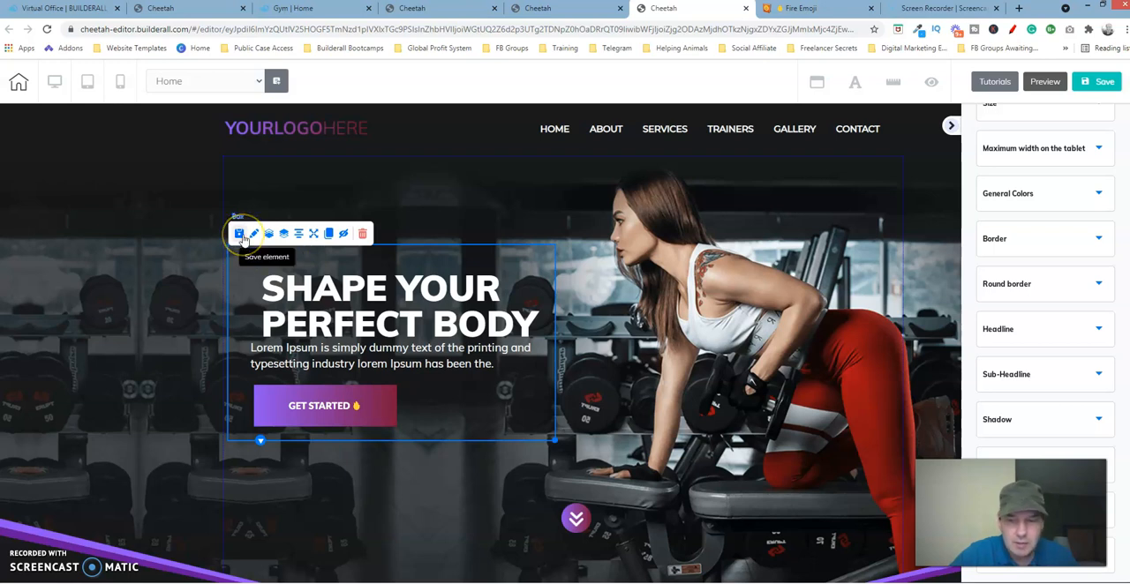
{"action": "key", "text": "Up"}
{"action": "key", "text": "Up"}
{"action": "key", "text": "Up"}
{"action": "key", "text": "Up"}
{"action": "key", "text": "Up"}
{"action": "key", "text": "Up"}
{"action": "key", "text": "Up"}
{"action": "key", "text": "Up"}
{"action": "key", "text": "Up"}
{"action": "key", "text": "Up"}
{"action": "key", "text": "Up"}
{"action": "key", "text": "Up"}
{"action": "key", "text": "Up"}
{"action": "key", "text": "Up"}
{"action": "key", "text": "Up"}
{"action": "key", "text": "Up"}
{"action": "key", "text": "Up"}
{"action": "key", "text": "Up"}
{"action": "key", "text": "Up"}
{"action": "key", "text": "Up"}
{"action": "key", "text": "Up"}
{"action": "key", "text": "Up"}
{"action": "key", "text": "Up"}
{"action": "key", "text": "Up"}
{"action": "key", "text": "Up"}
{"action": "key", "text": "Up"}
{"action": "key", "text": "Up"}
{"action": "key", "text": "Up"}
{"action": "key", "text": "Up"}
{"action": "key", "text": "Up"}
{"action": "key", "text": "Up"}
{"action": "key", "text": "Up"}
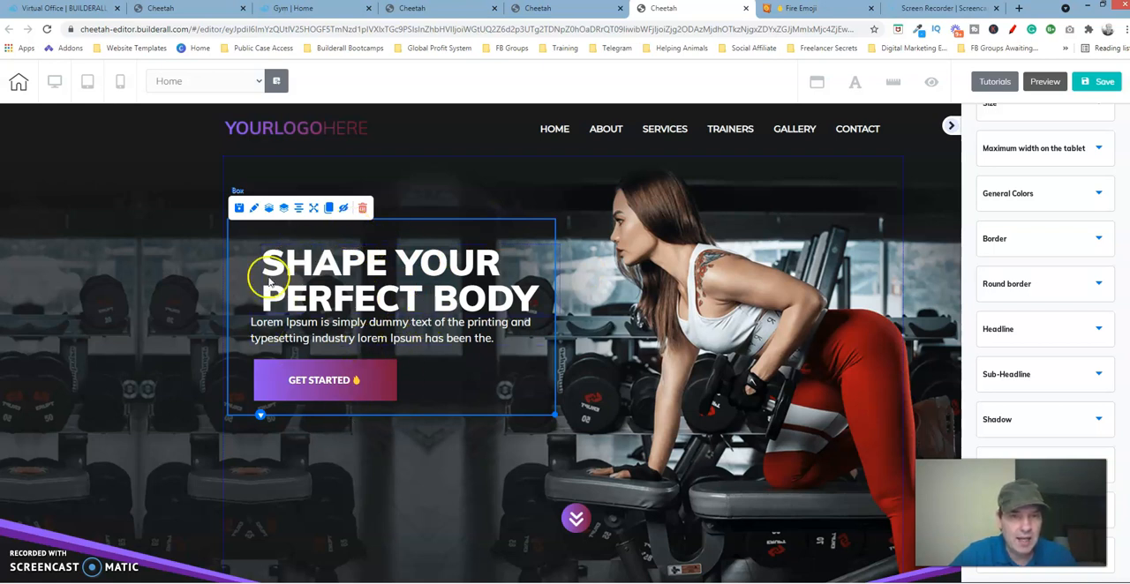
Step: Nudge the hero box slightly further up and check its heading's placement against the reference page's editor
{"action": "key", "text": "Up"}
{"action": "key", "text": "Up"}
{"action": "key", "text": "Up"}
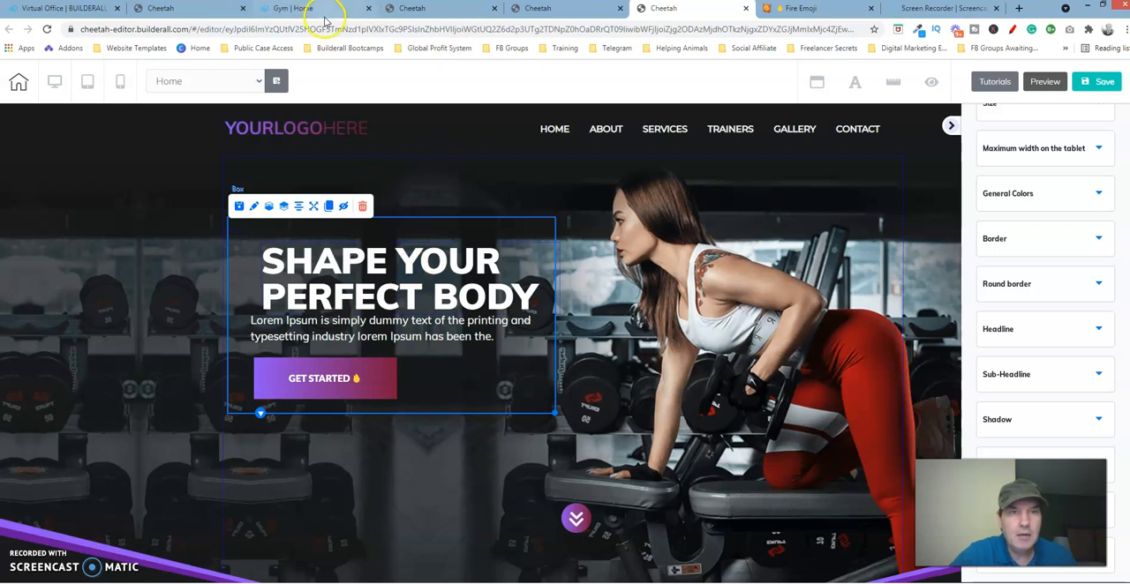
{"action": "left_click", "coordinate": [424, 9]}
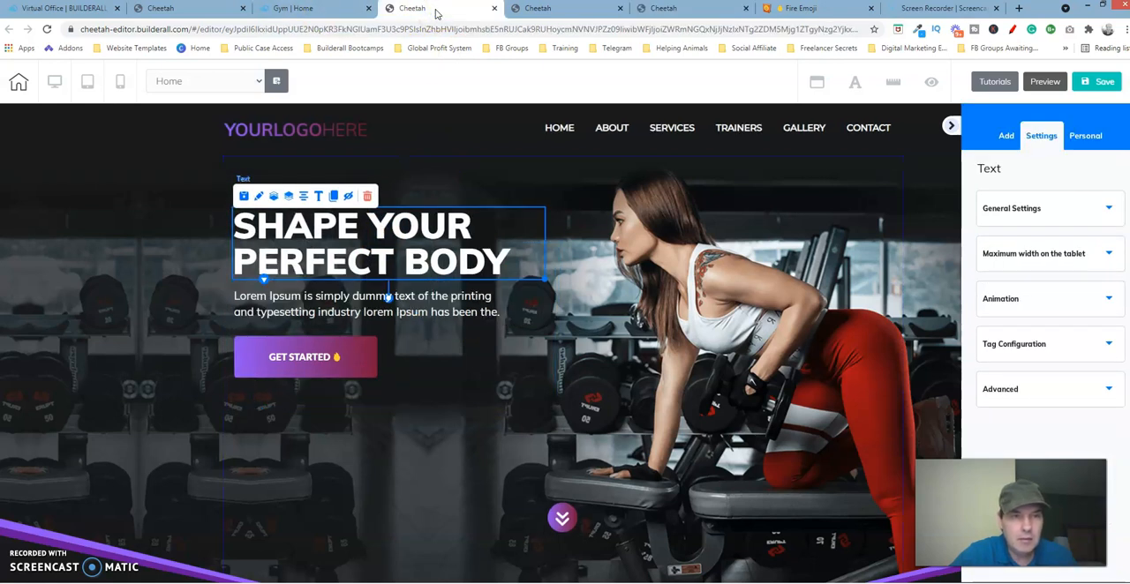
{"action": "left_click", "coordinate": [511, 228]}
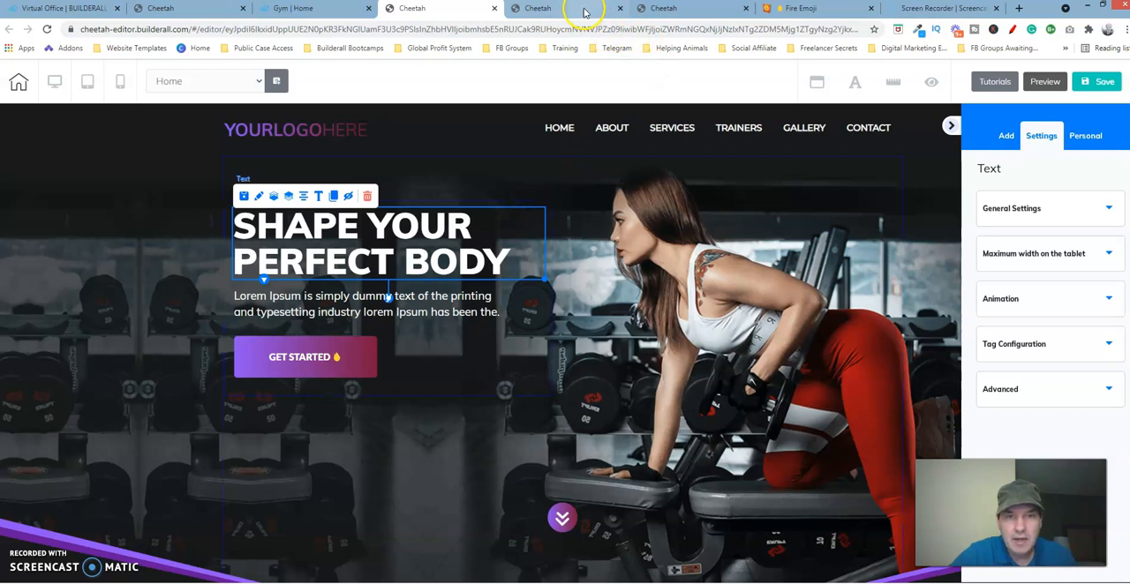
{"action": "left_click", "coordinate": [689, 9]}
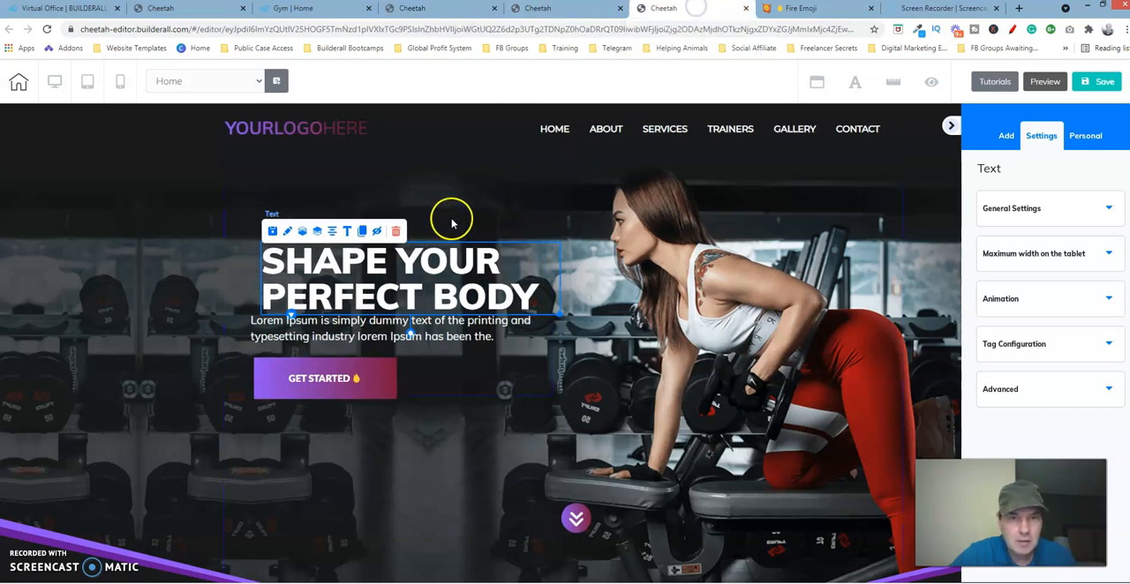
Step: Move the SHAPE YOUR PERFECT BODY heading up and left within its box, near the box's left edge
{"action": "left_click", "coordinate": [511, 256]}
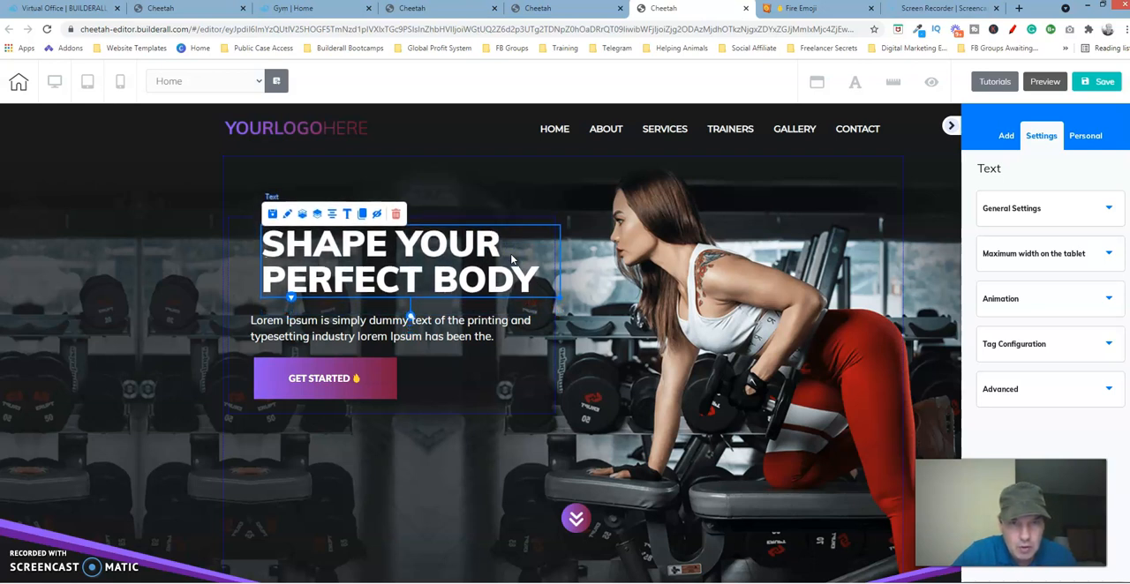
{"action": "key", "text": "Left"}
{"action": "key", "text": "Left"}
{"action": "key", "text": "Left"}
{"action": "key", "text": "Left"}
{"action": "key", "text": "Left"}
{"action": "key", "text": "Left"}
{"action": "key", "text": "Left"}
{"action": "key", "text": "Left"}
{"action": "key", "text": "Left"}
{"action": "key", "text": "Left"}
{"action": "key", "text": "Left"}
{"action": "key", "text": "Left"}
{"action": "key", "text": "Left"}
{"action": "key", "text": "Left"}
{"action": "key", "text": "Left"}
{"action": "key", "text": "Left"}
{"action": "key", "text": "Left"}
{"action": "key", "text": "Left"}
{"action": "key", "text": "Left"}
{"action": "key", "text": "Left"}
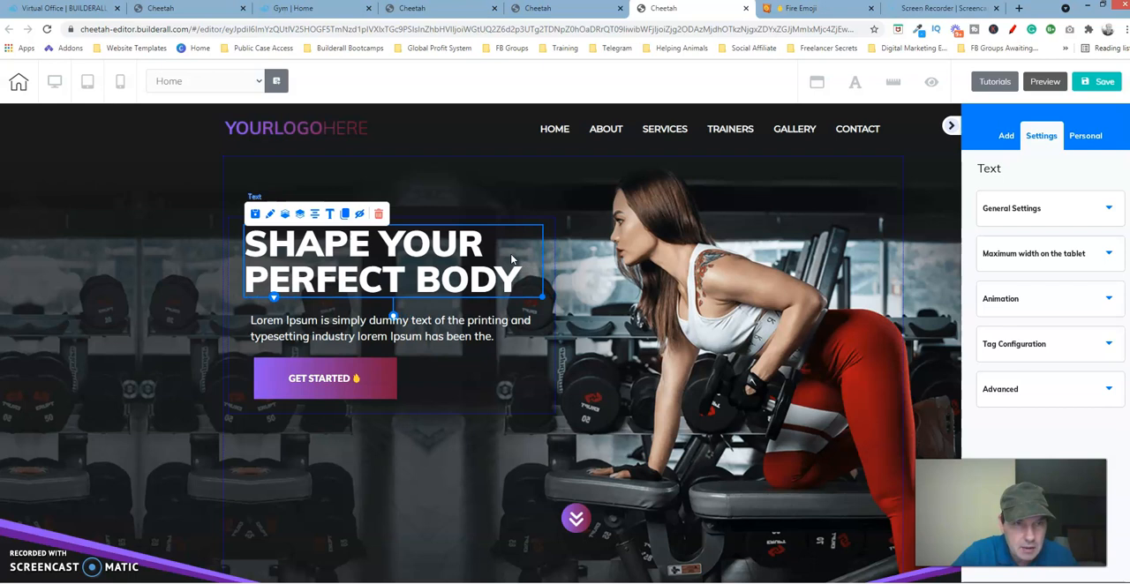
{"action": "key", "text": "Left"}
{"action": "key", "text": "Left"}
{"action": "key", "text": "Left"}
{"action": "key", "text": "Left"}
{"action": "key", "text": "Left"}
{"action": "key", "text": "Left"}
{"action": "key", "text": "Left"}
{"action": "key", "text": "Left"}
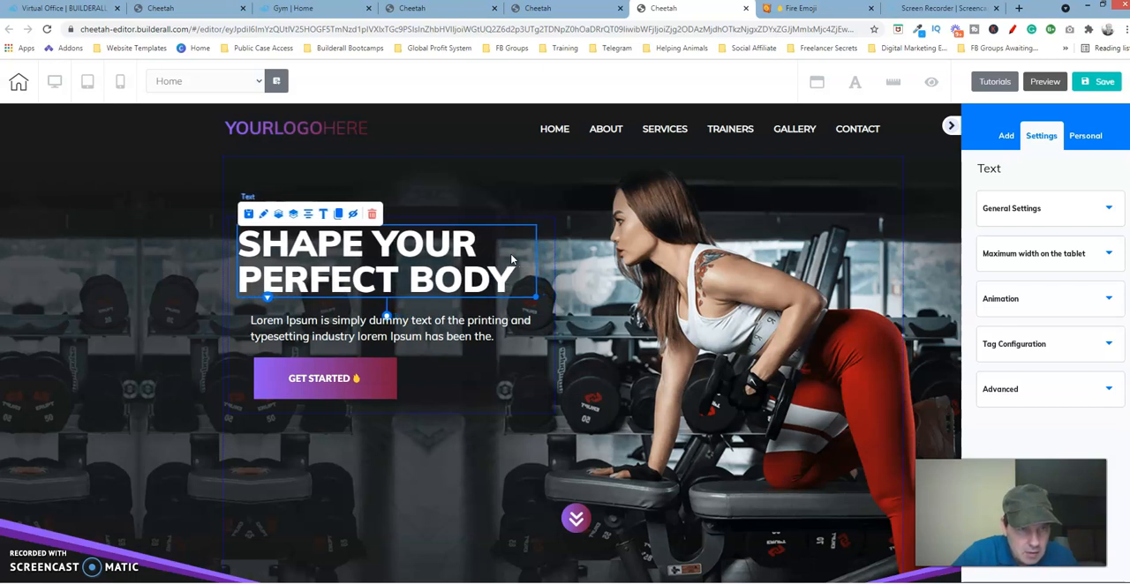
{"action": "key", "text": "Left"}
{"action": "key", "text": "Left"}
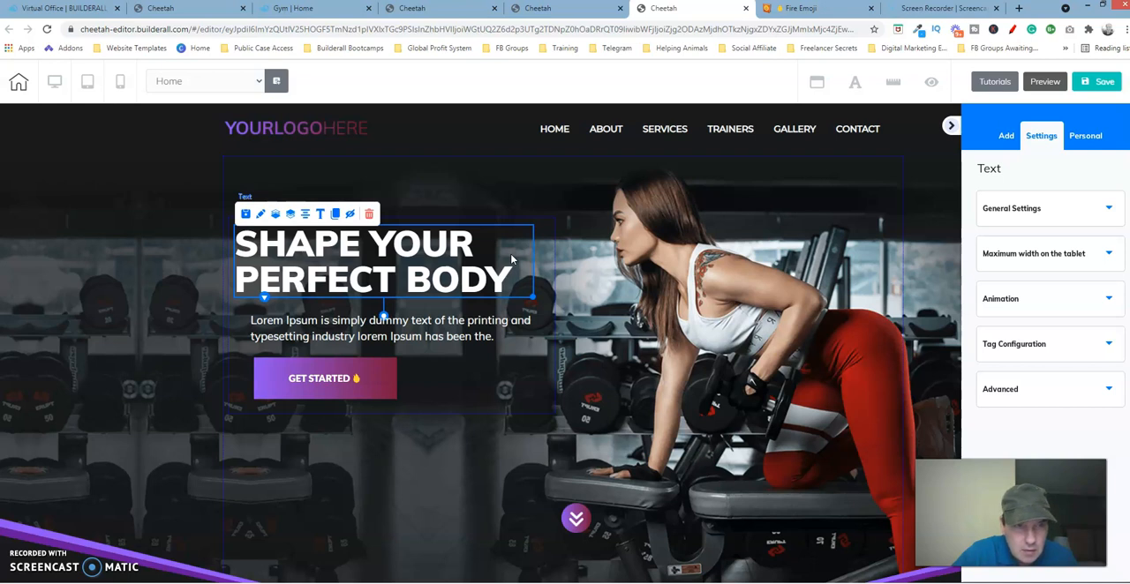
{"action": "key", "text": "Up"}
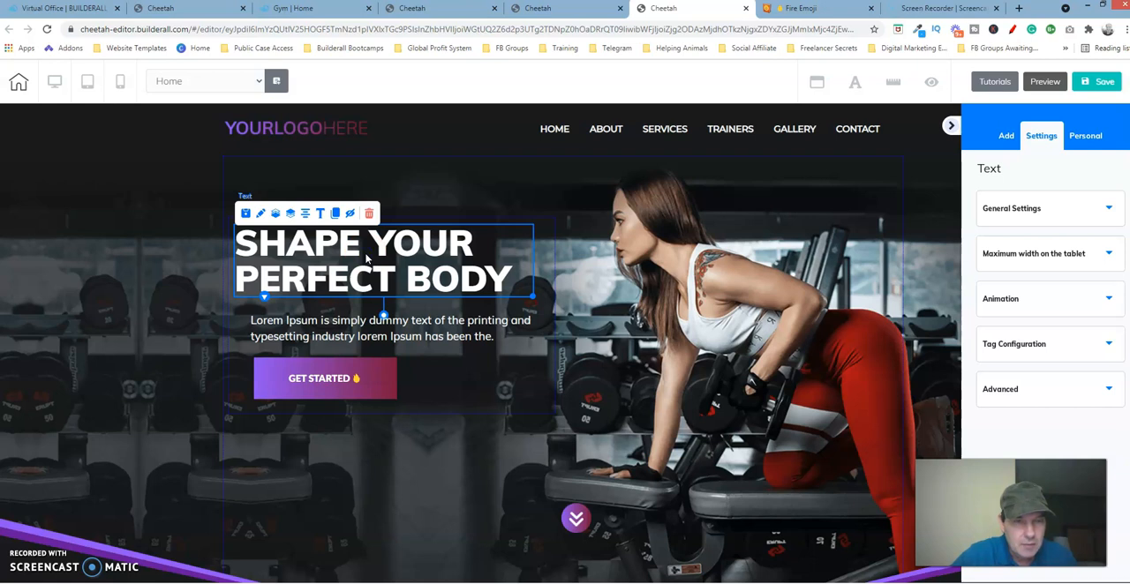
Step: Select the GET STARTED button, the Lorem Ipsum paragraph and the heading together and align them vertically on the heading's left edge
{"action": "left_click", "coordinate": [310, 382]}
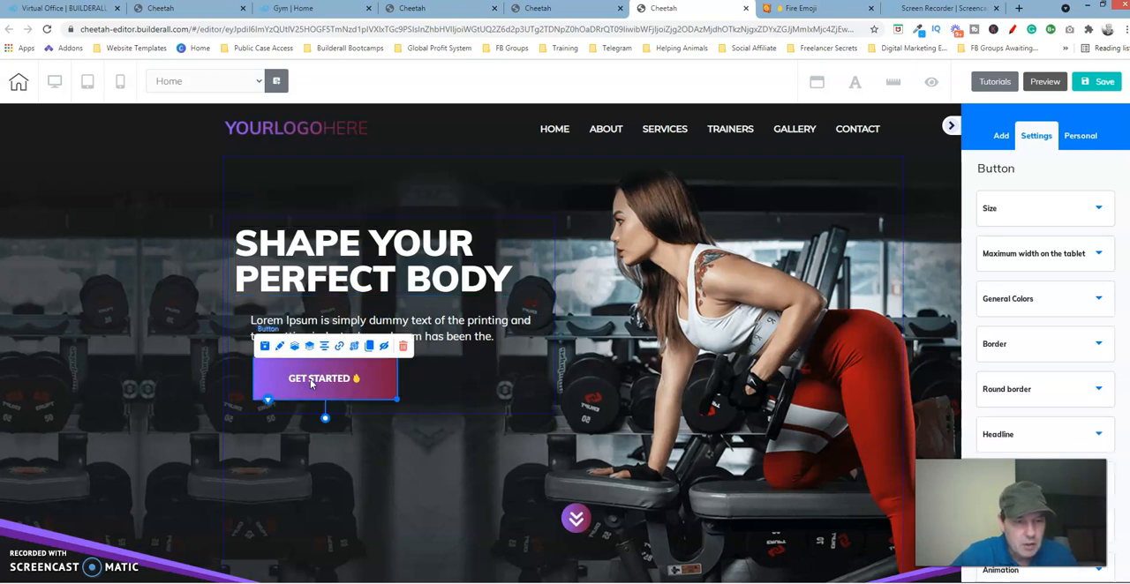
{"action": "left_click", "coordinate": [284, 372]}
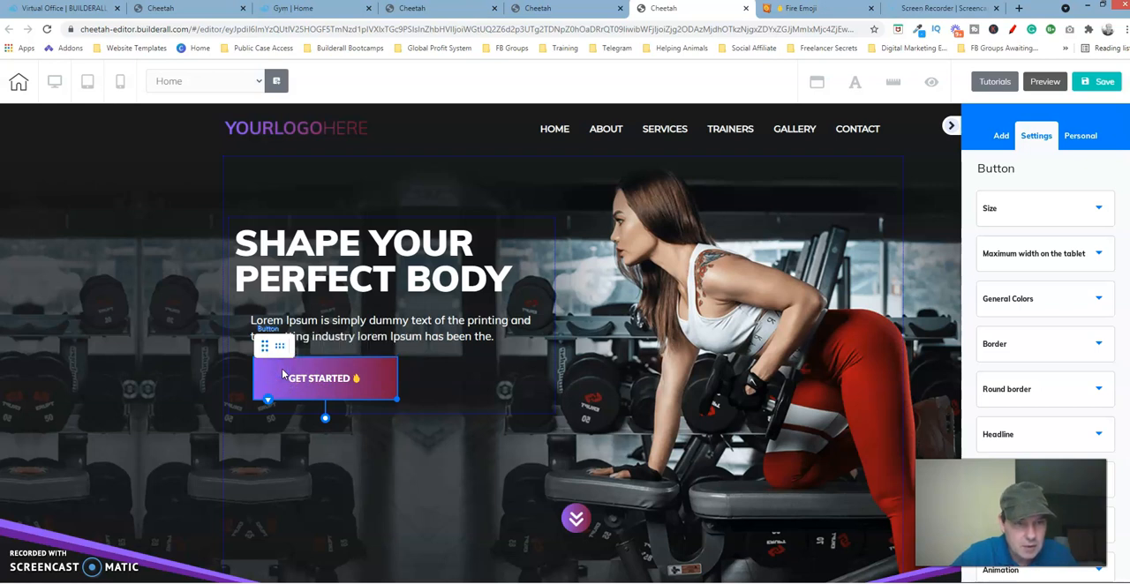
{"action": "left_click", "coordinate": [322, 325]}
{"action": "left_click", "coordinate": [322, 325]}
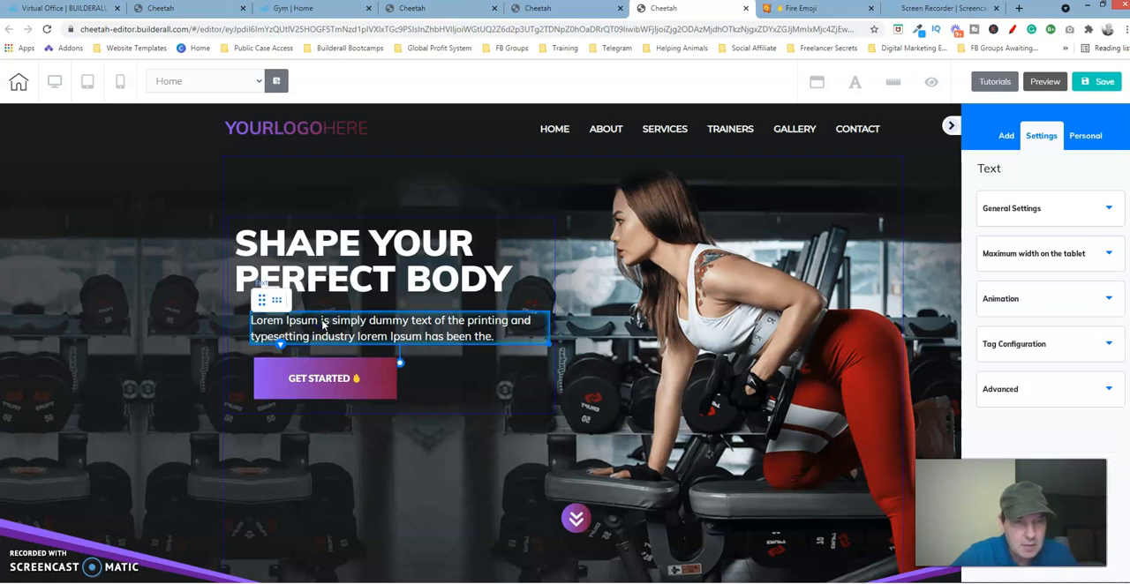
{"action": "left_click", "coordinate": [323, 325]}
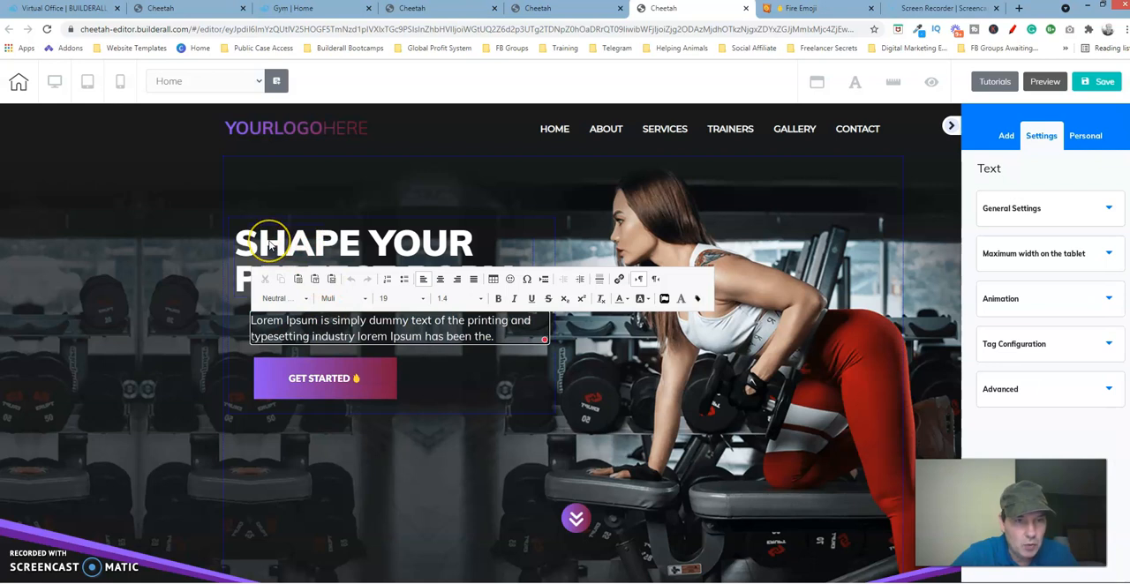
{"action": "left_click", "coordinate": [271, 245]}
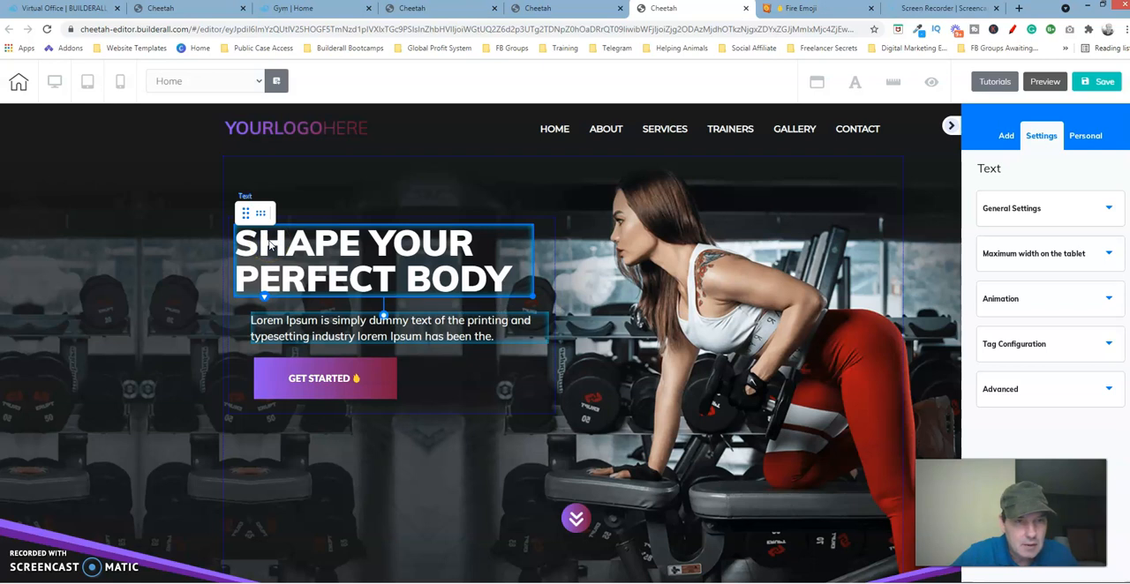
{"action": "left_click", "coordinate": [247, 214]}
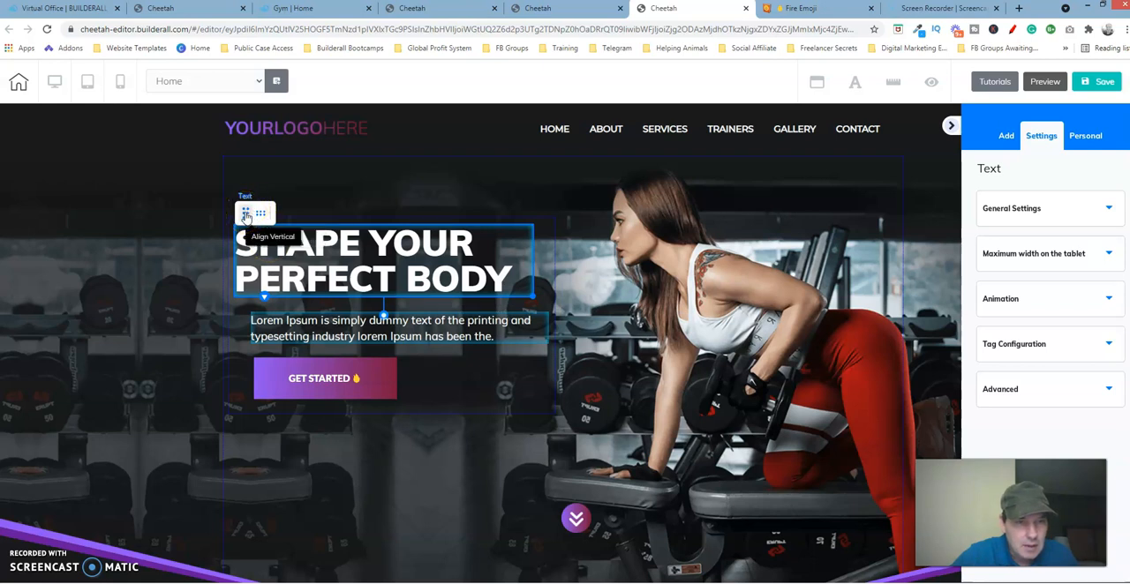
{"action": "left_click", "coordinate": [247, 216]}
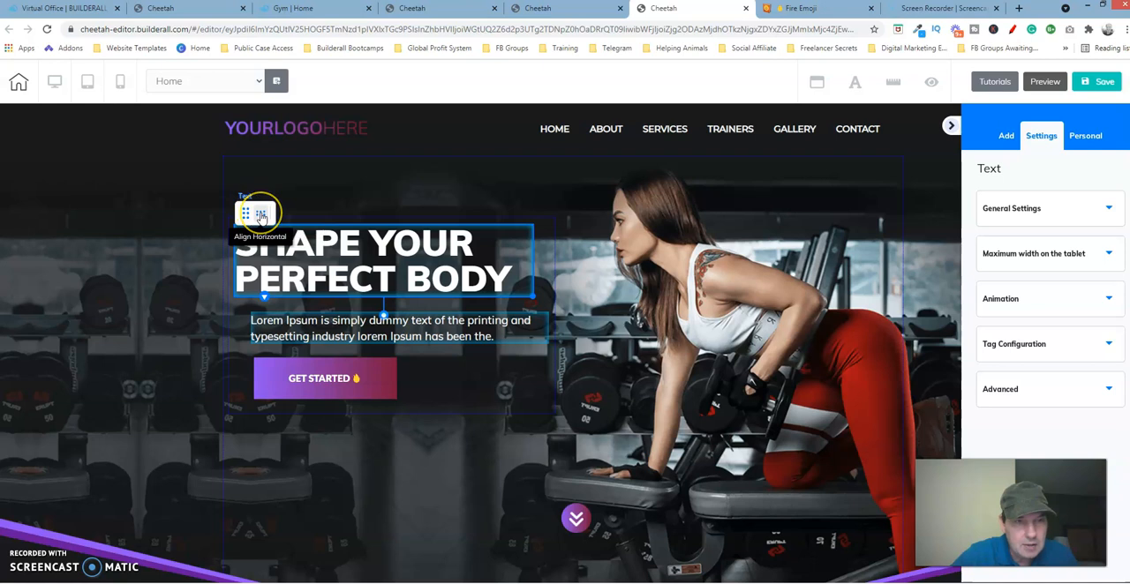
{"action": "left_click", "coordinate": [253, 216]}
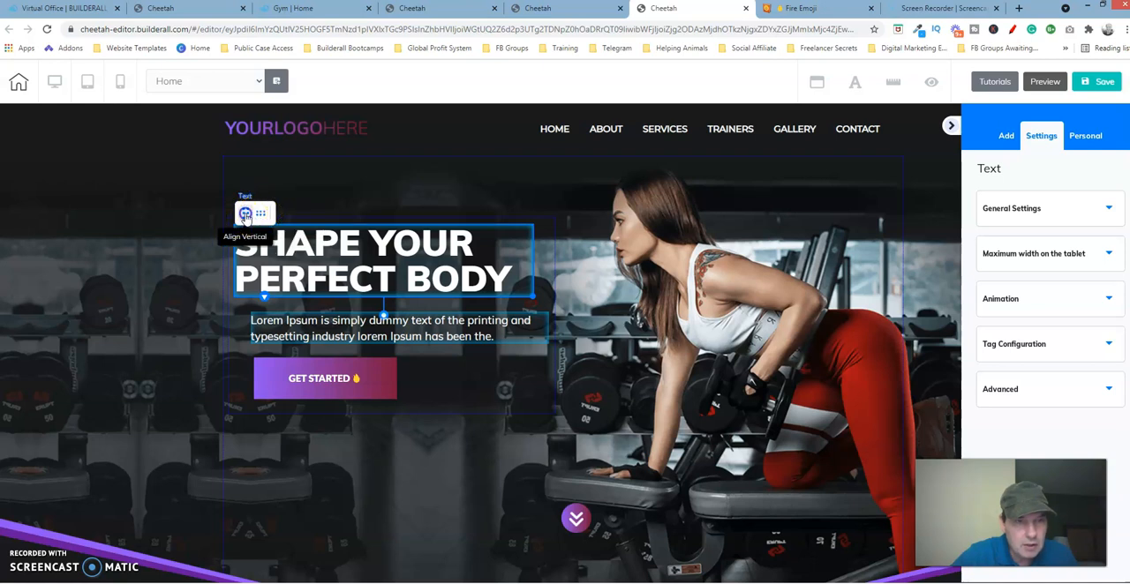
{"action": "left_click", "coordinate": [246, 216]}
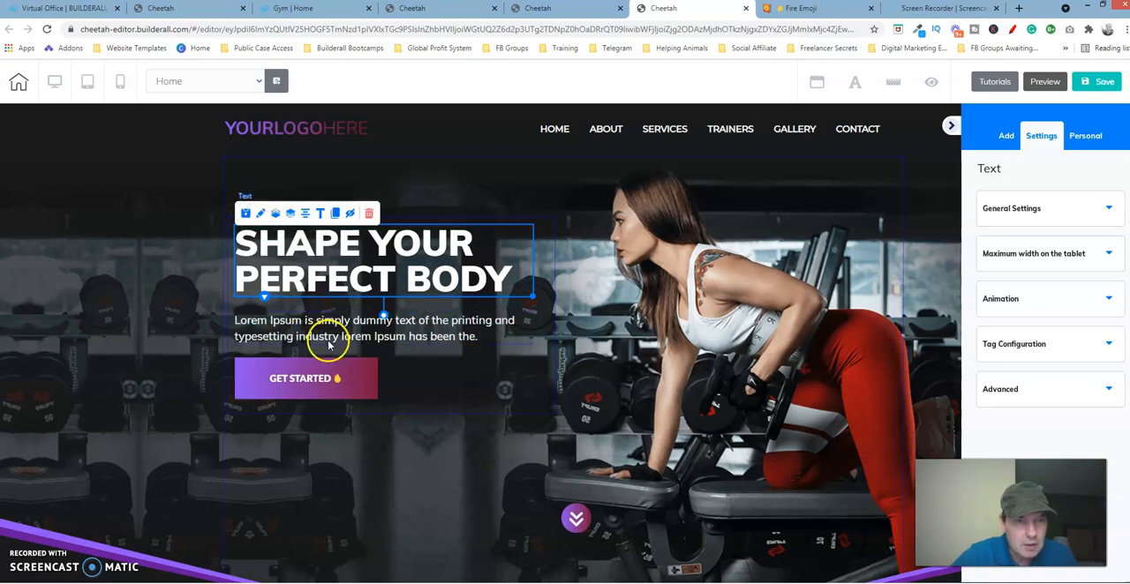
Step: Compare the hero text spacing with the reference page's editor and nudge the Lorem Ipsum paragraph up toward the heading
{"action": "left_click", "coordinate": [502, 381]}
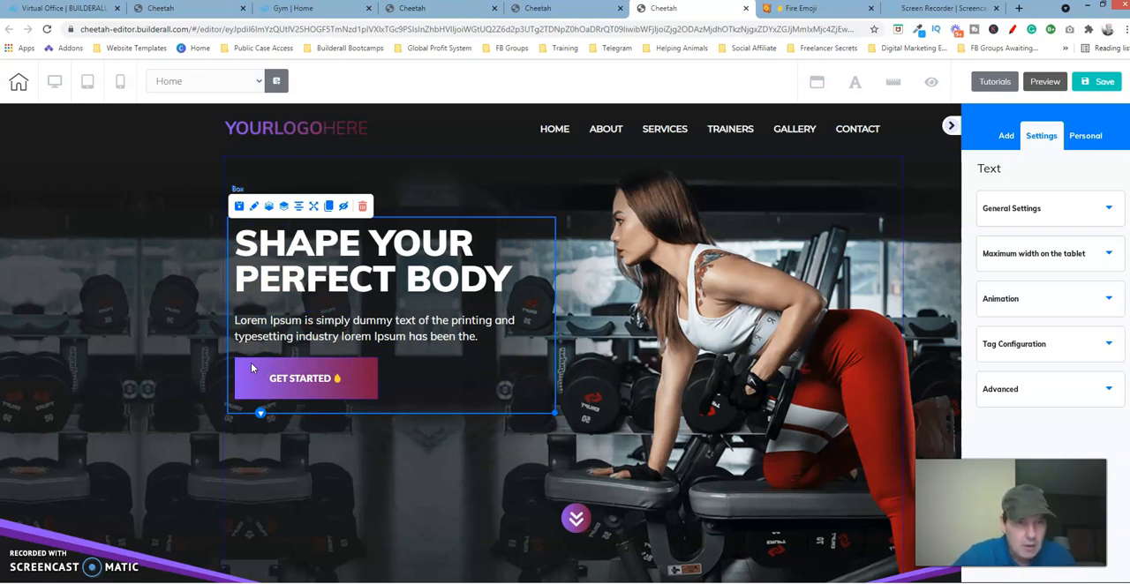
{"action": "left_click", "coordinate": [442, 9]}
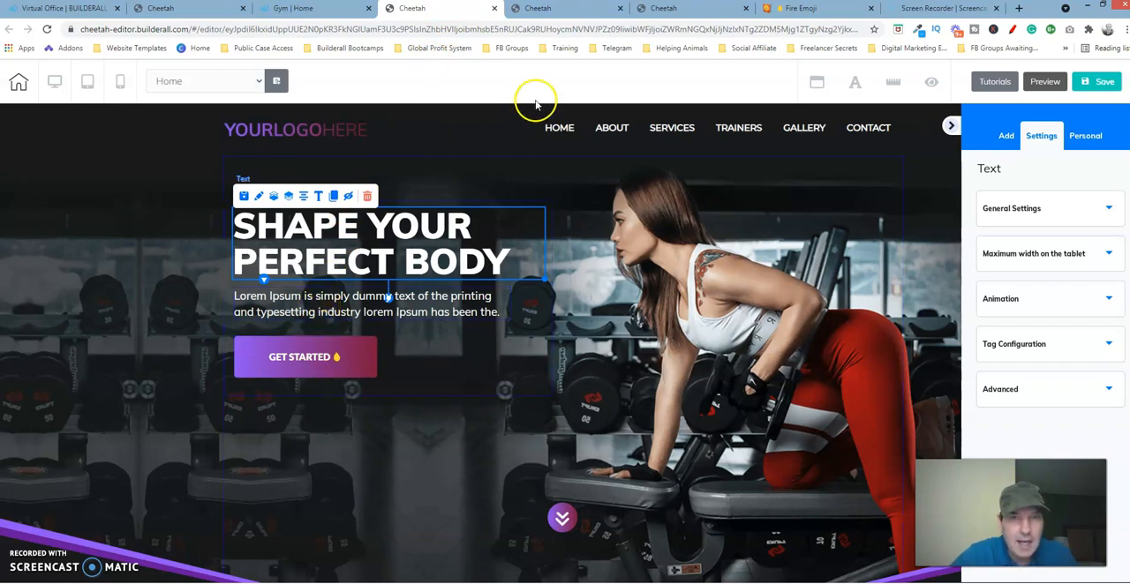
{"action": "left_click", "coordinate": [658, 9]}
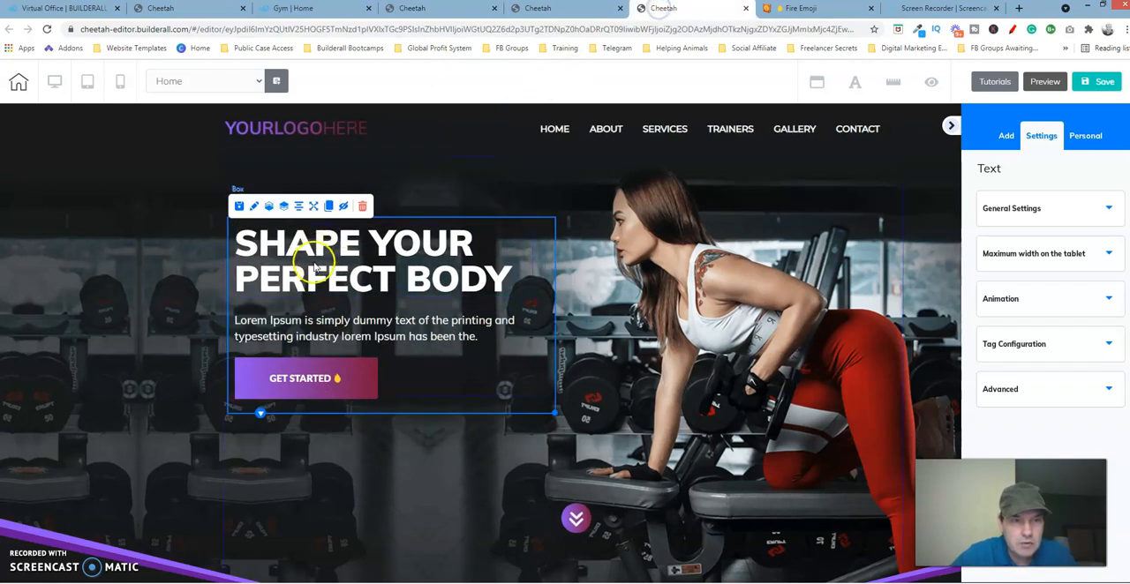
{"action": "left_click", "coordinate": [297, 333]}
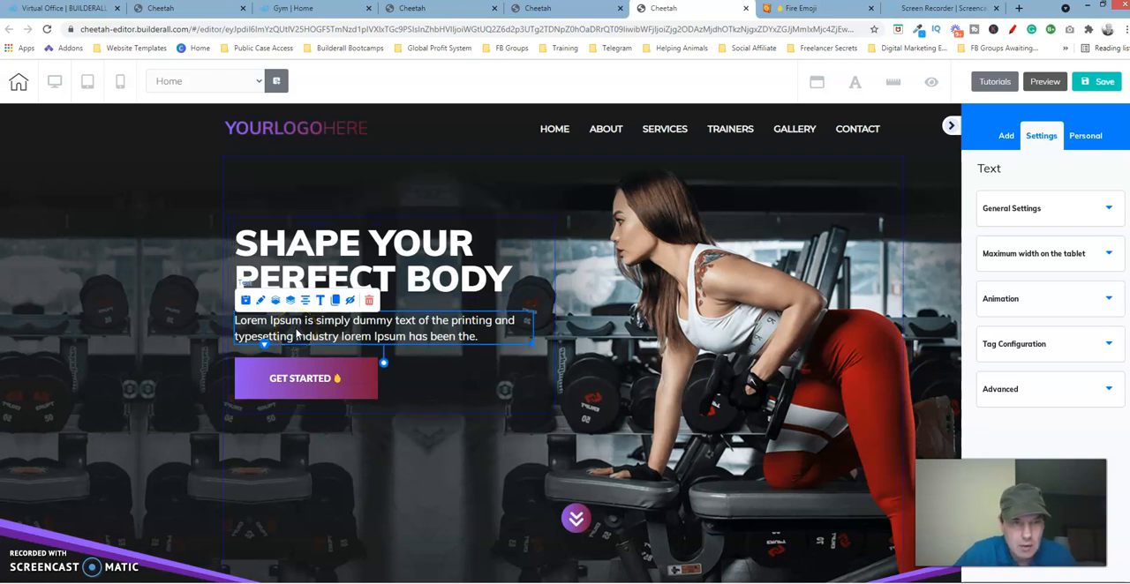
{"action": "double_click", "coordinate": [298, 333]}
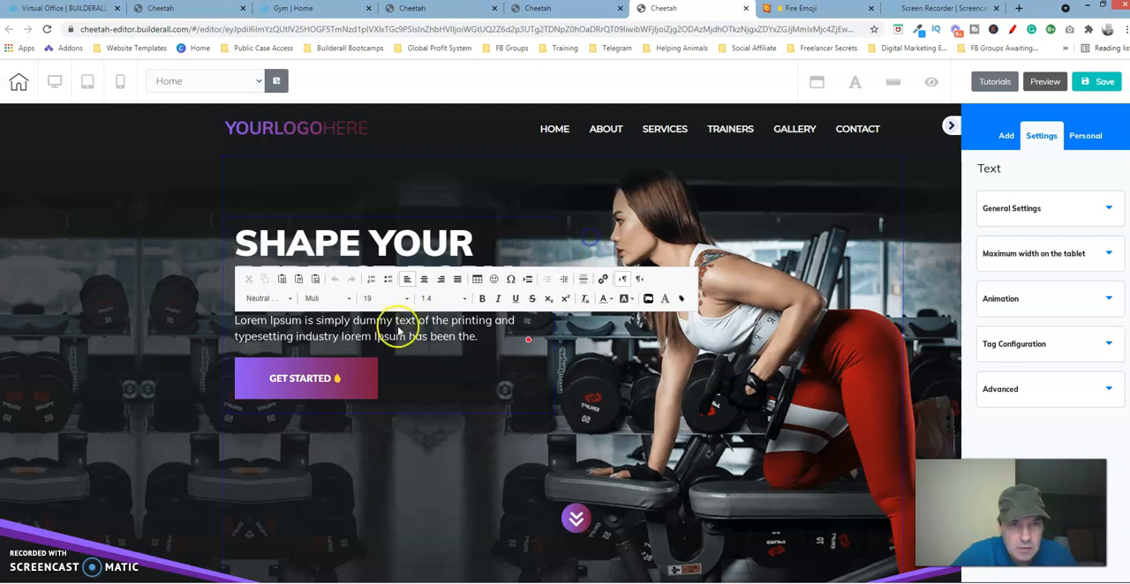
{"action": "left_click", "coordinate": [421, 365]}
{"action": "left_click", "coordinate": [359, 353]}
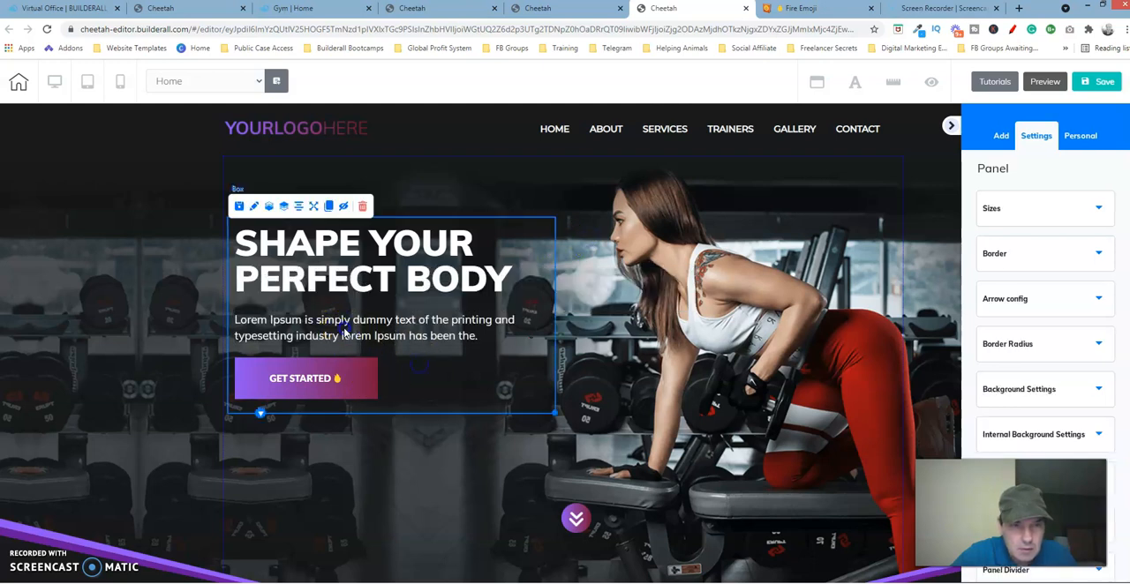
{"action": "left_click", "coordinate": [346, 333]}
{"action": "key", "text": "Up"}
{"action": "key", "text": "Up"}
{"action": "key", "text": "Up"}
{"action": "key", "text": "Up"}
{"action": "key", "text": "Up"}
{"action": "key", "text": "Up"}
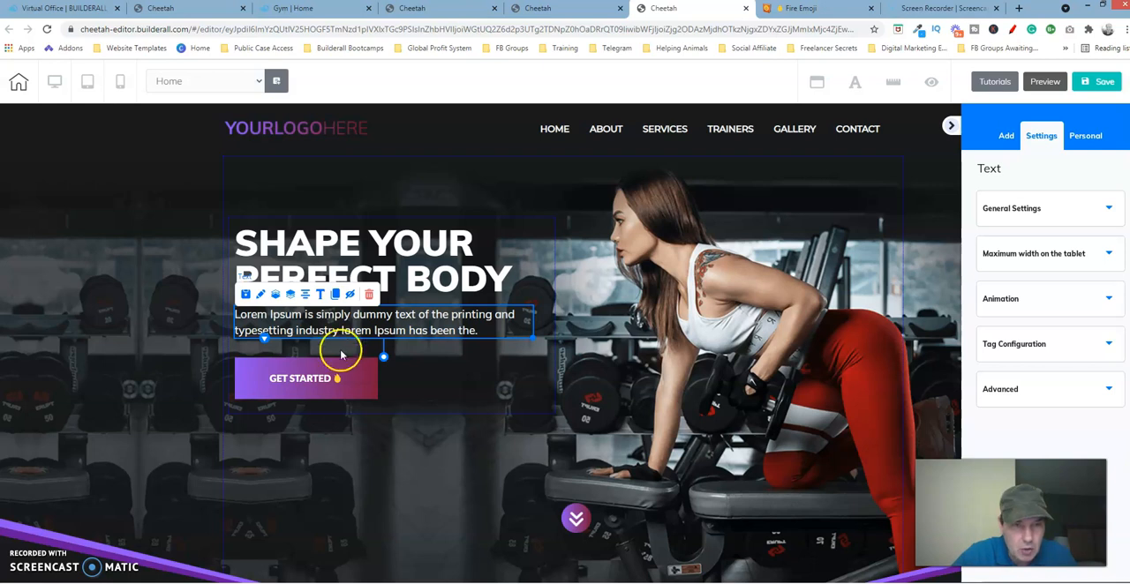
Step: Nudge the GET STARTED button up slightly toward the paragraph and deselect it
{"action": "left_click", "coordinate": [342, 373]}
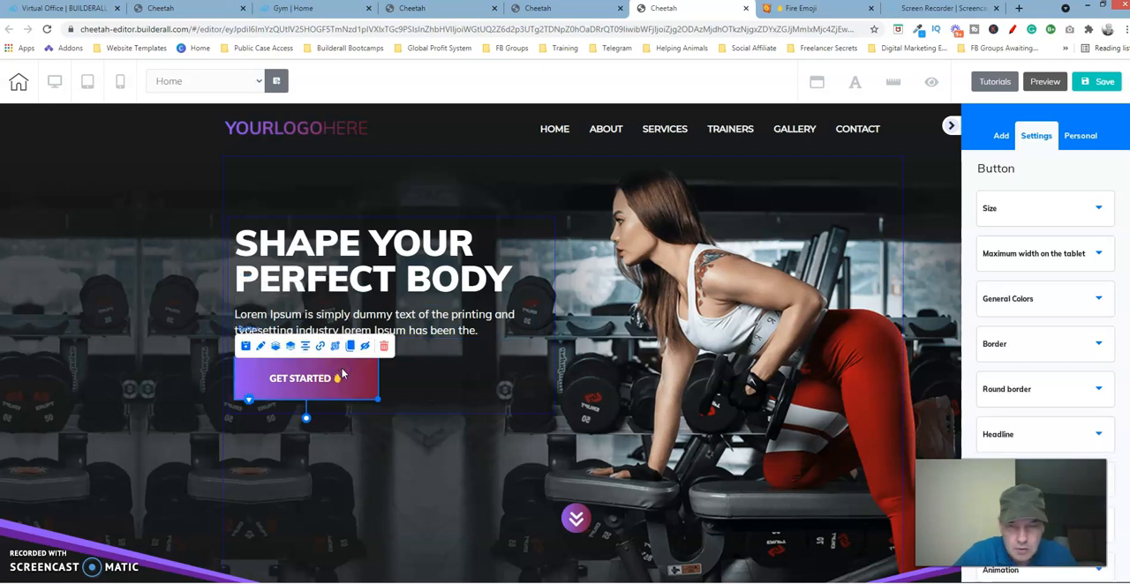
{"action": "key", "text": "Up"}
{"action": "key", "text": "Up"}
{"action": "key", "text": "Up"}
{"action": "key", "text": "Up"}
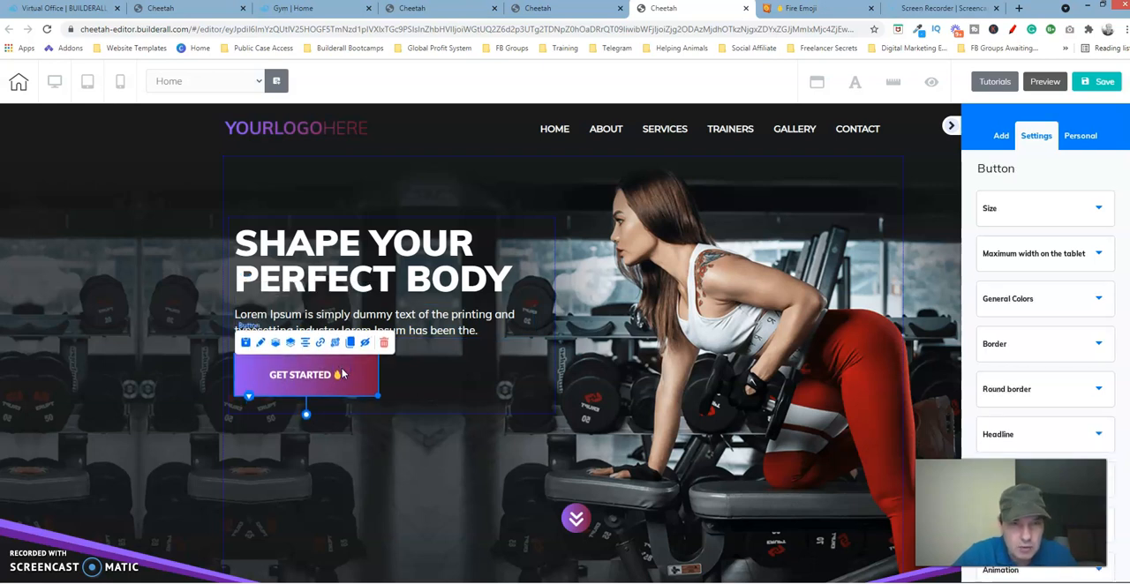
{"action": "left_click", "coordinate": [497, 466]}
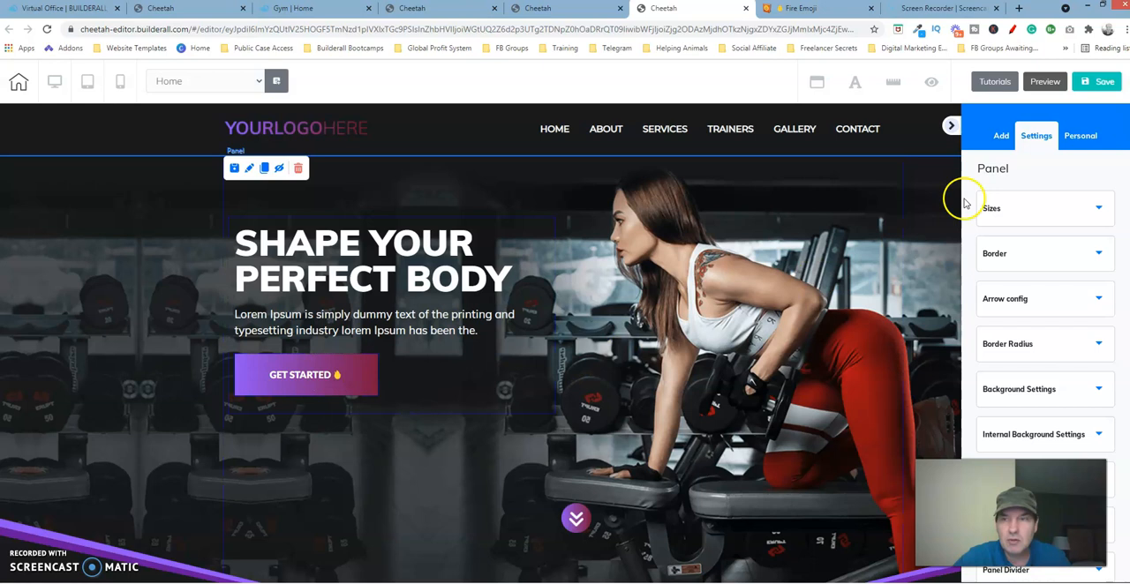
Step: Save the page being built and publish the site
{"action": "left_click", "coordinate": [1103, 82]}
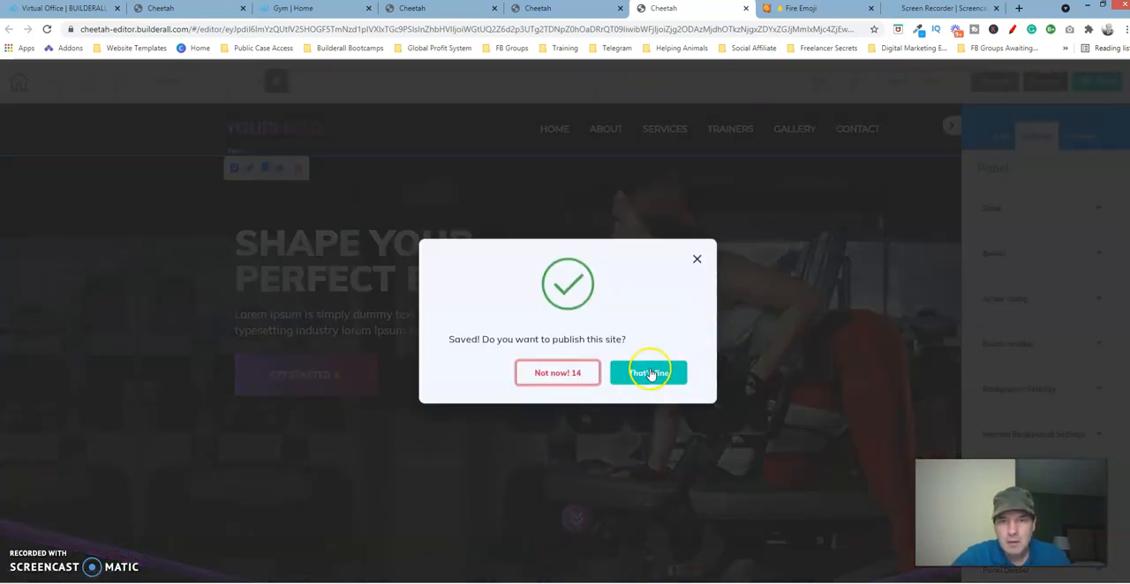
{"action": "left_click", "coordinate": [651, 374]}
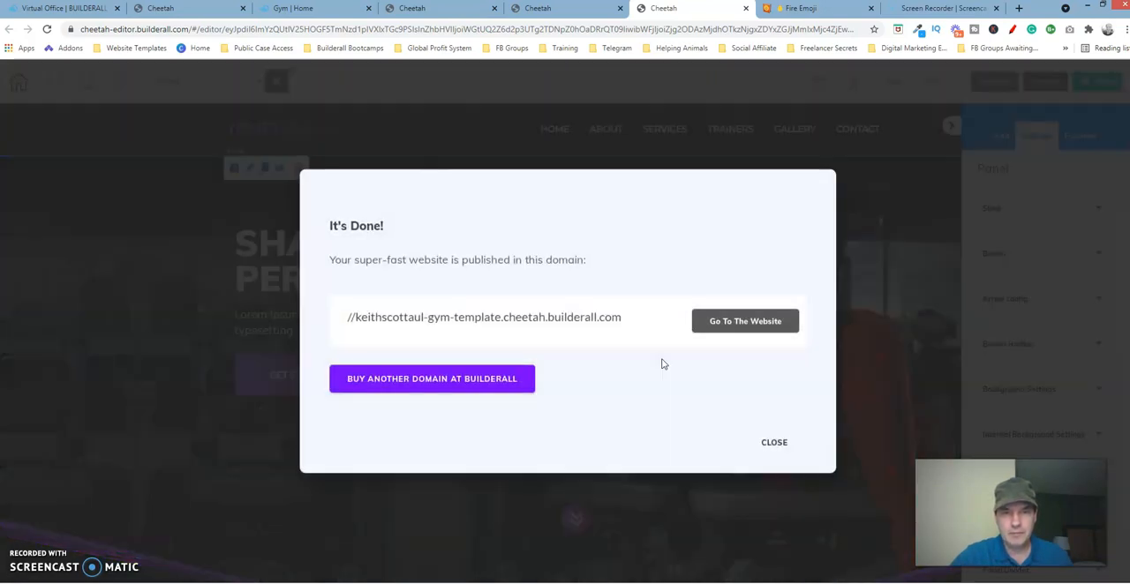
{"action": "left_click", "coordinate": [775, 442]}
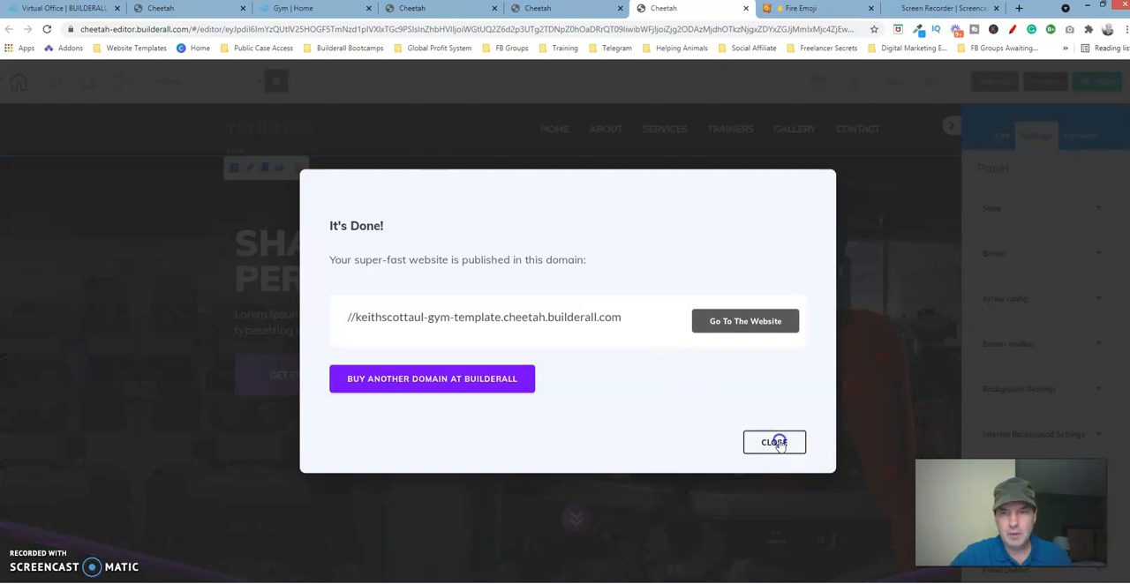
Step: Examine the ABOUT GYM section below the hero on the published reference page, and return to the editor of the page being built
{"action": "left_click", "coordinate": [334, 7]}
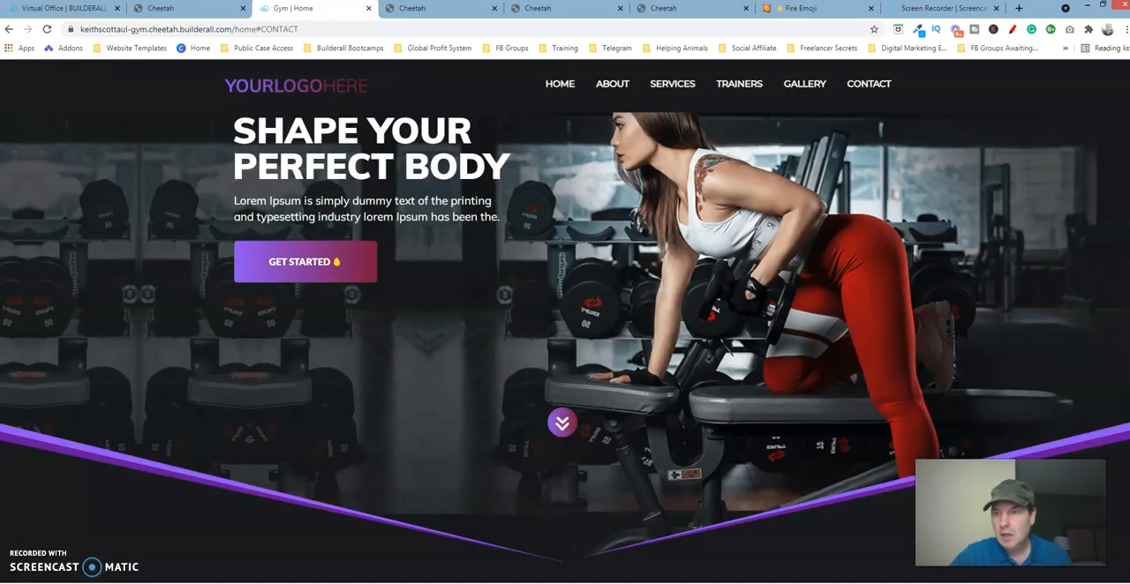
{"action": "scroll", "coordinate": [565, 334], "scroll_direction": "down", "scroll_amount": 7}
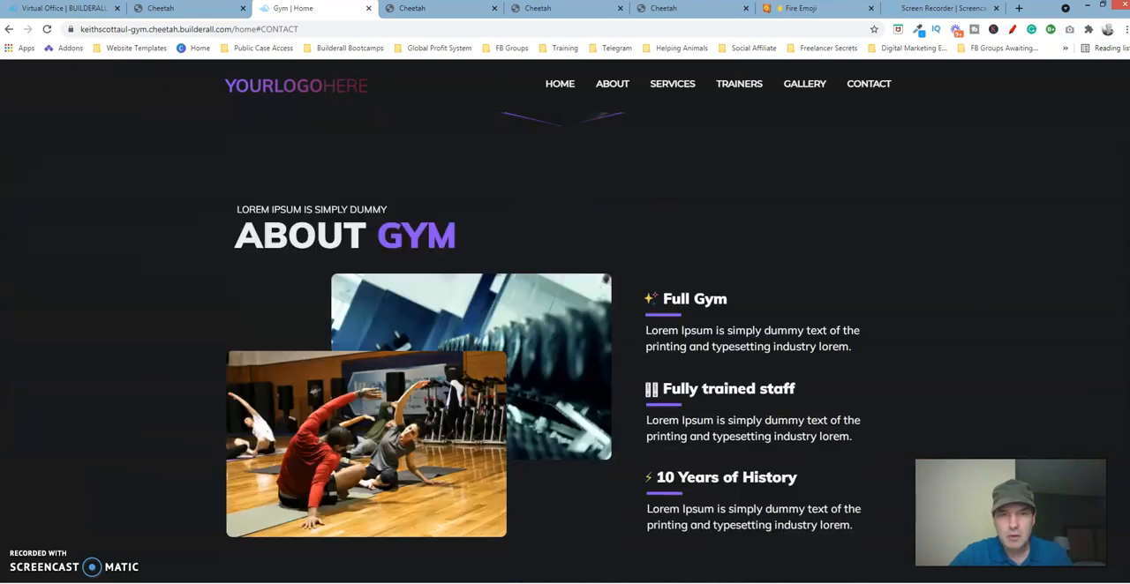
{"action": "scroll", "coordinate": [566, 334], "scroll_direction": "up", "scroll_amount": 1}
{"action": "scroll", "coordinate": [565, 335], "scroll_direction": "up", "scroll_amount": 1}
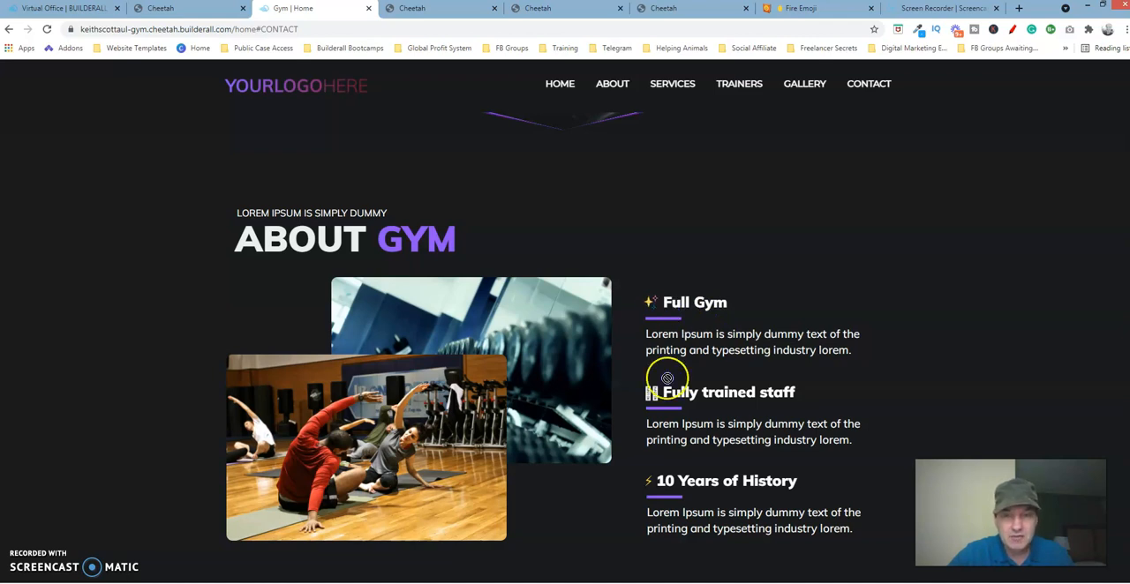
{"action": "left_click", "coordinate": [664, 9]}
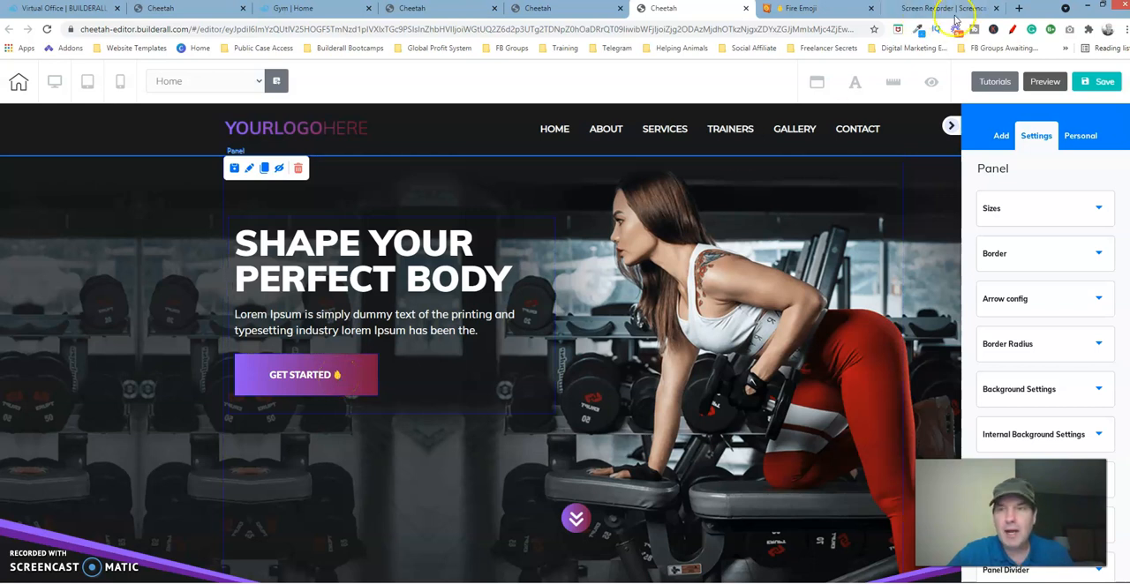
Step: Switch to the Emojipedia Fire page and copy the fire emoji
{"action": "left_click", "coordinate": [829, 9]}
{"action": "left_click", "coordinate": [359, 113]}
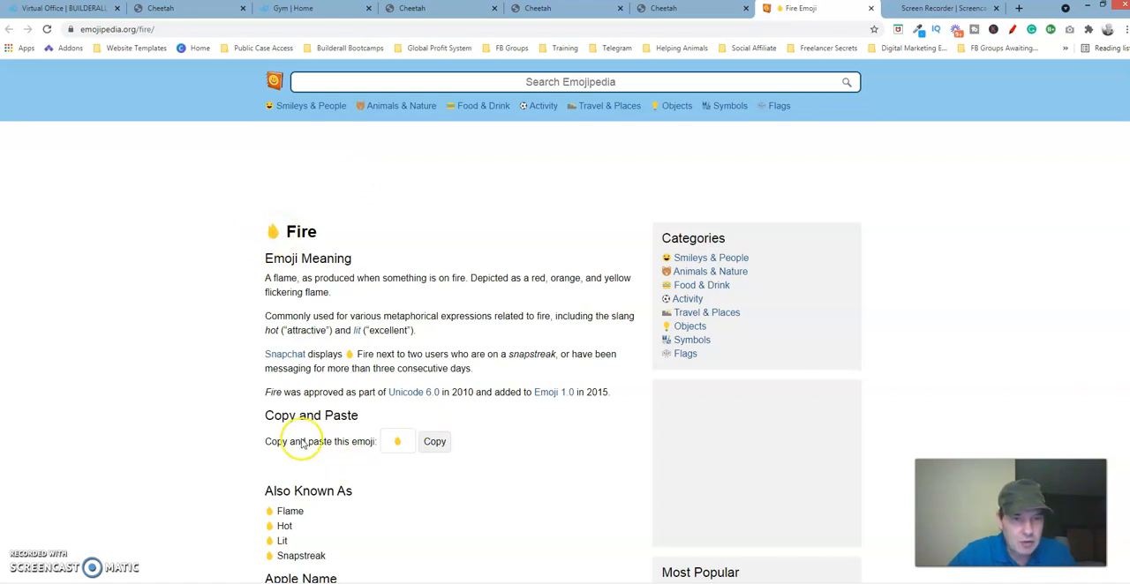
{"action": "left_click", "coordinate": [436, 443]}
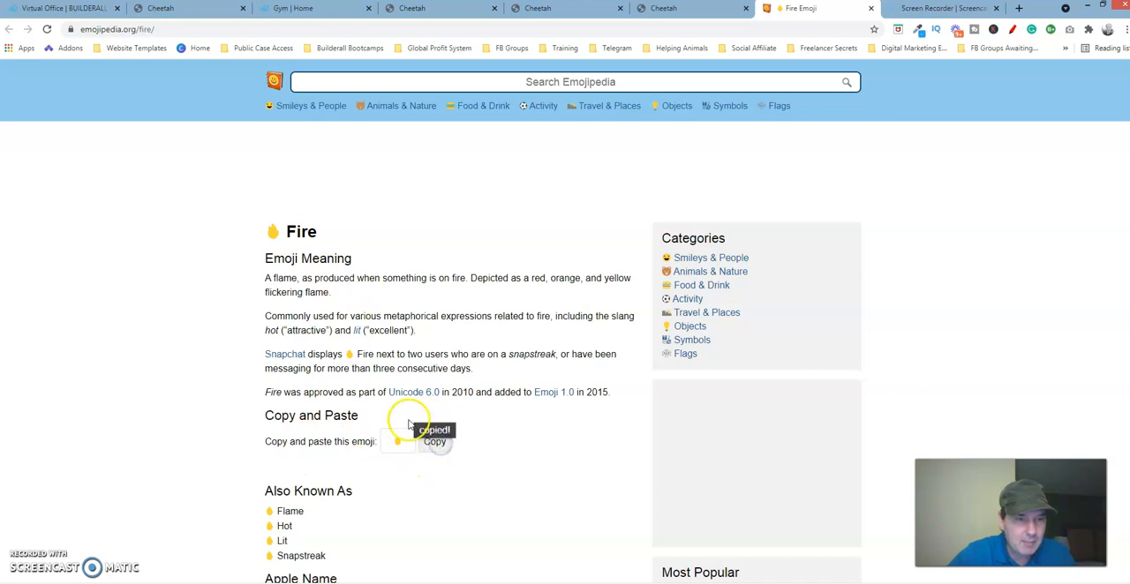